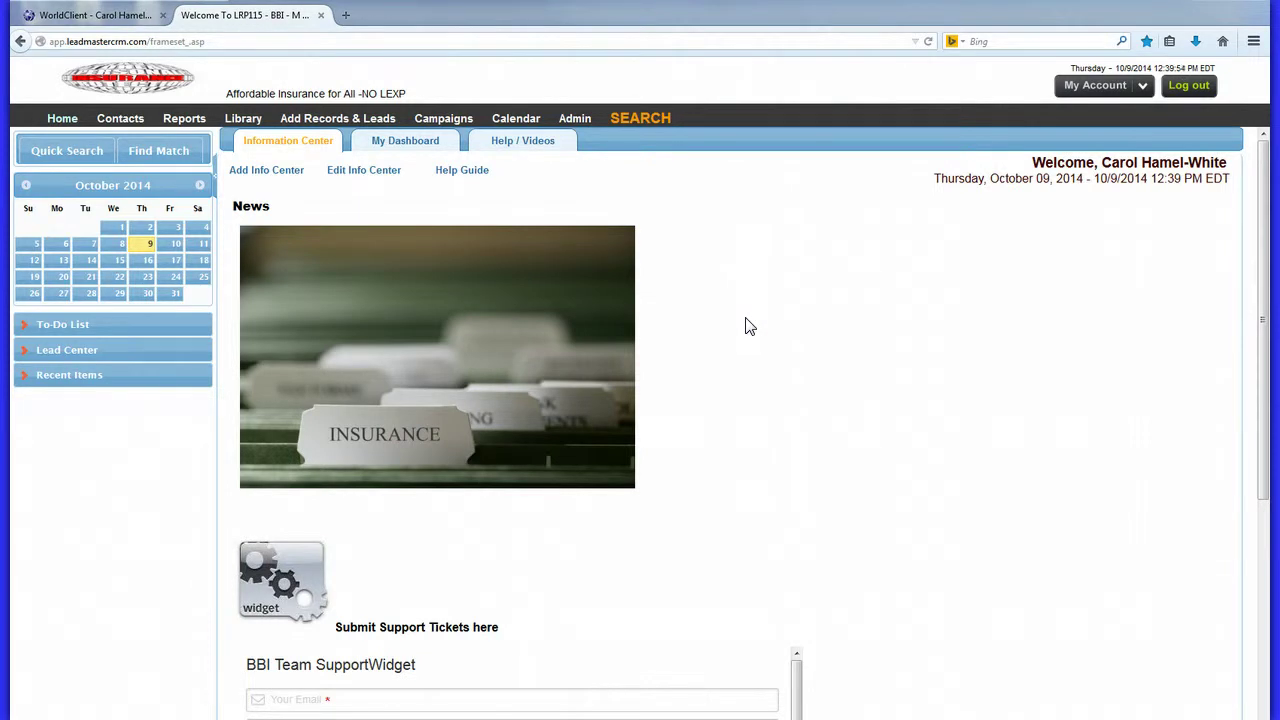
Step: Expand the To-Do List and open the call backs and events report for the past 30 days
{"action": "left_click", "coordinate": [724, 346]}
{"action": "left_click", "coordinate": [31, 330]}
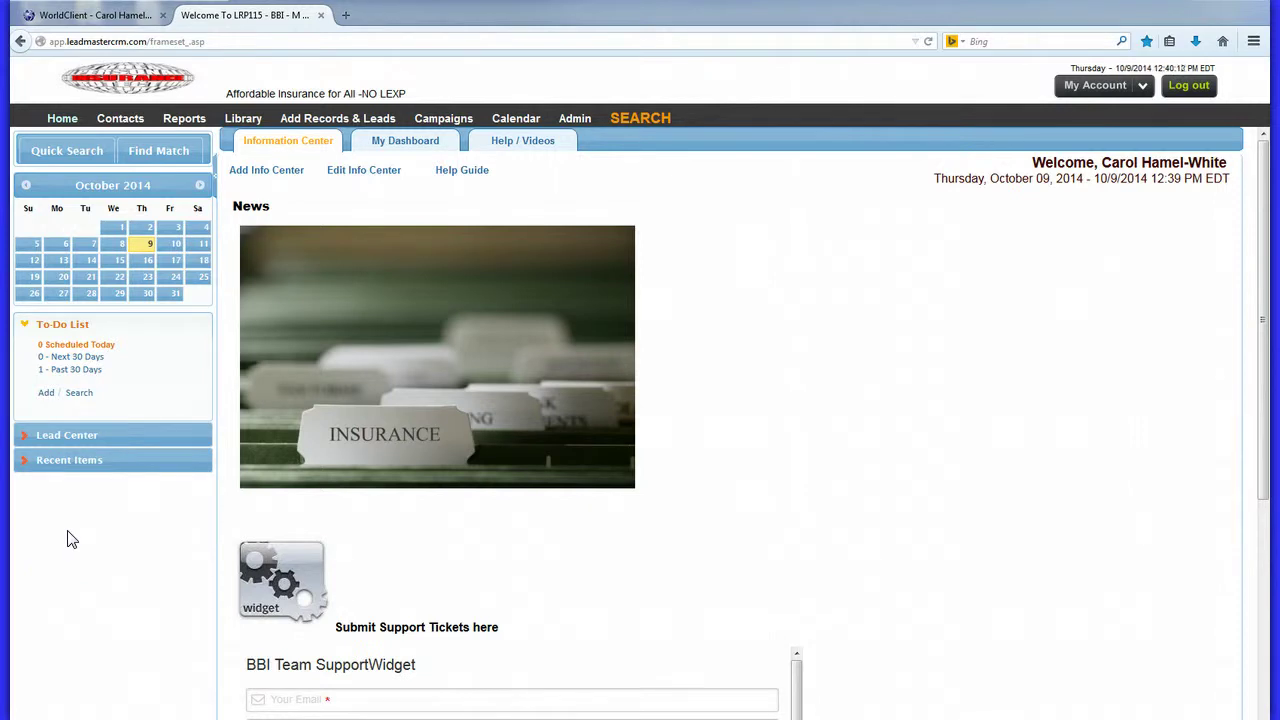
{"action": "left_click", "coordinate": [42, 345]}
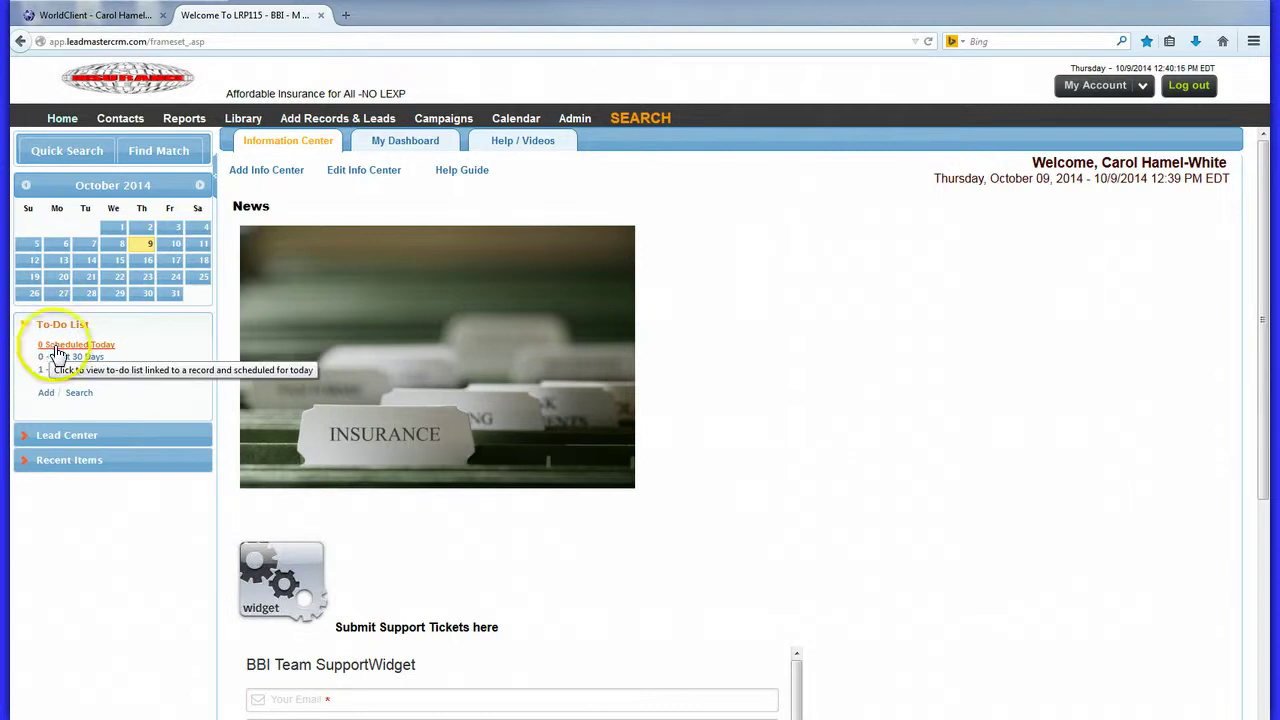
{"action": "left_click", "coordinate": [58, 386]}
{"action": "left_click", "coordinate": [80, 345]}
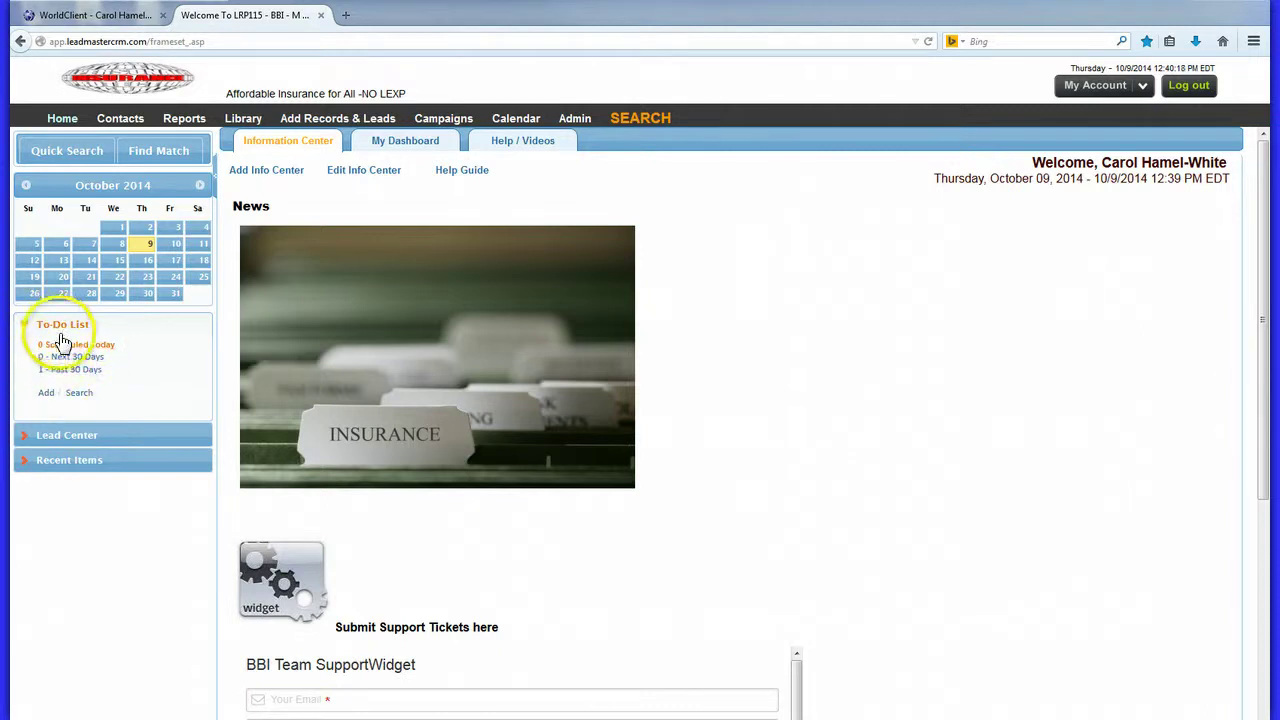
{"action": "left_click", "coordinate": [62, 392]}
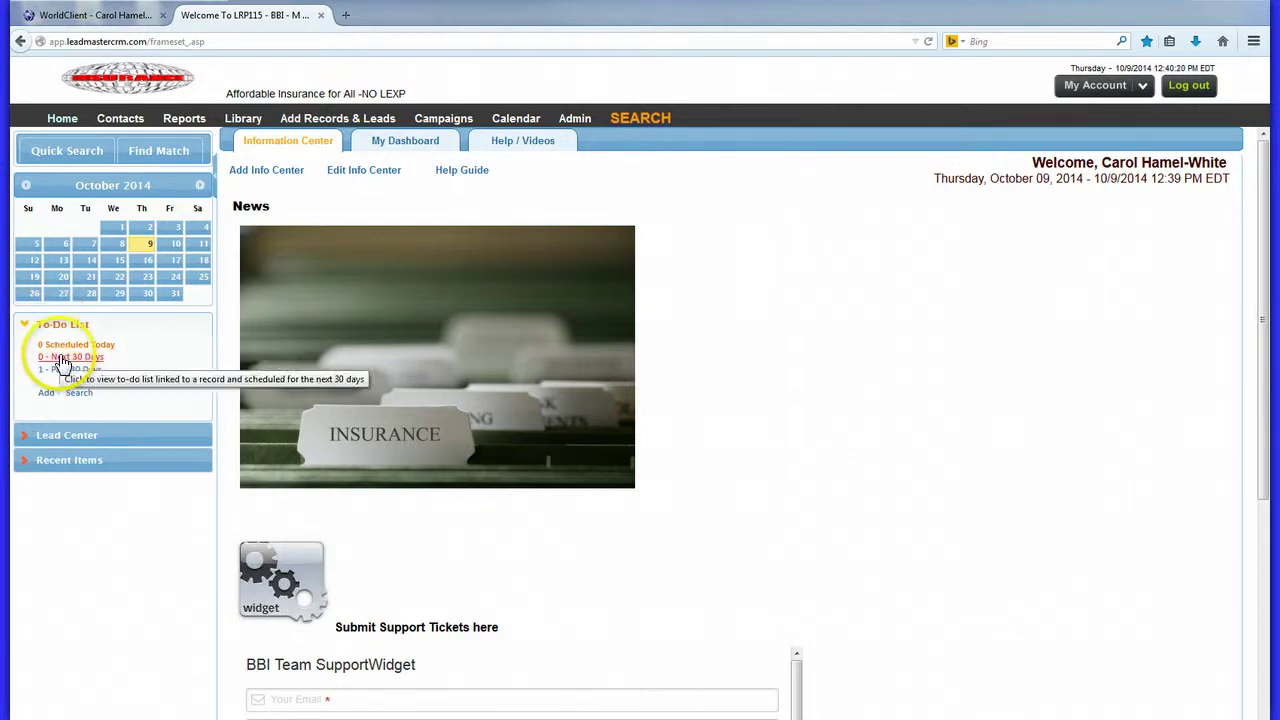
{"action": "left_click", "coordinate": [64, 371]}
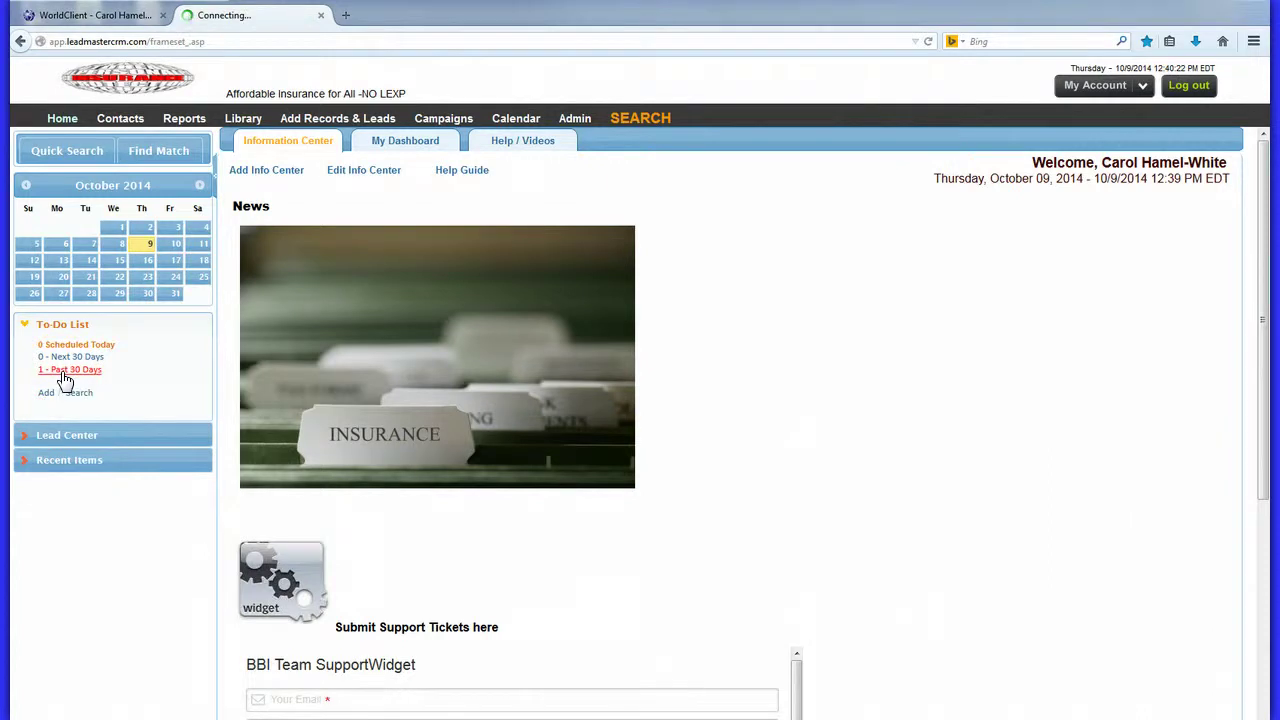
{"action": "left_click", "coordinate": [163, 313]}
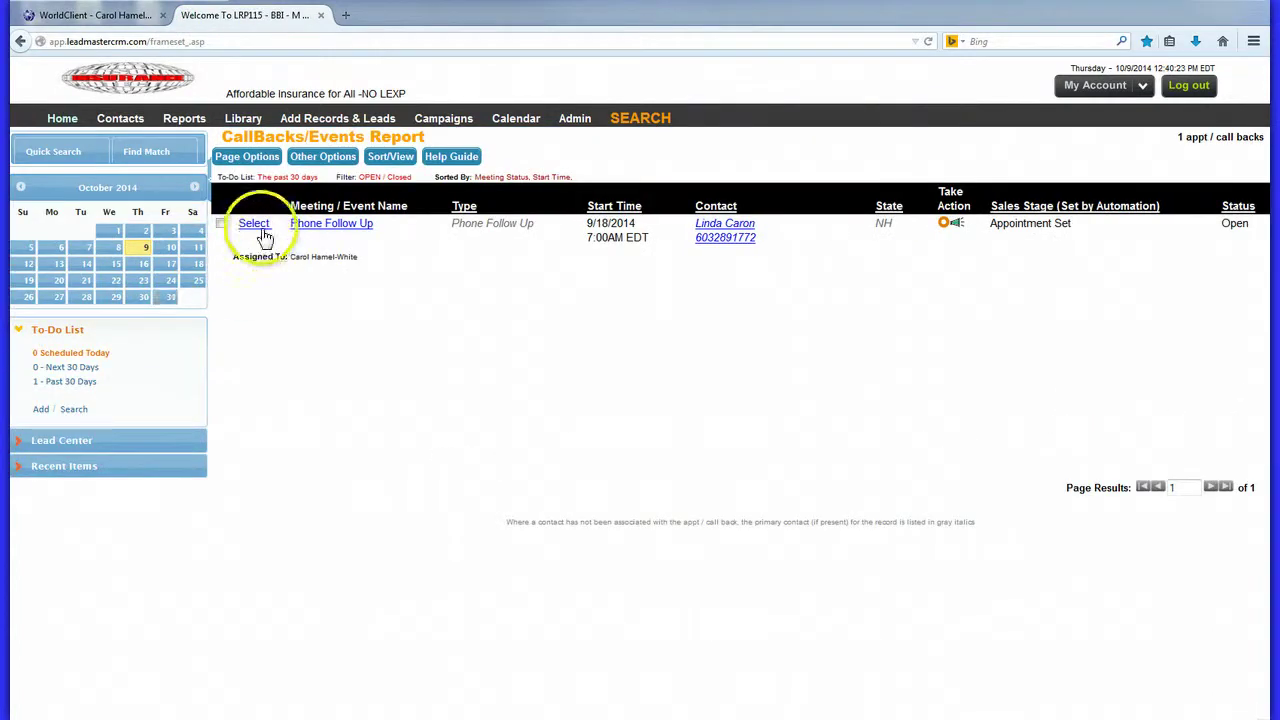
Step: Select the Phone Follow Up event, view the Mark As Complete option for it, and collapse the To-Do List
{"action": "left_click", "coordinate": [221, 223]}
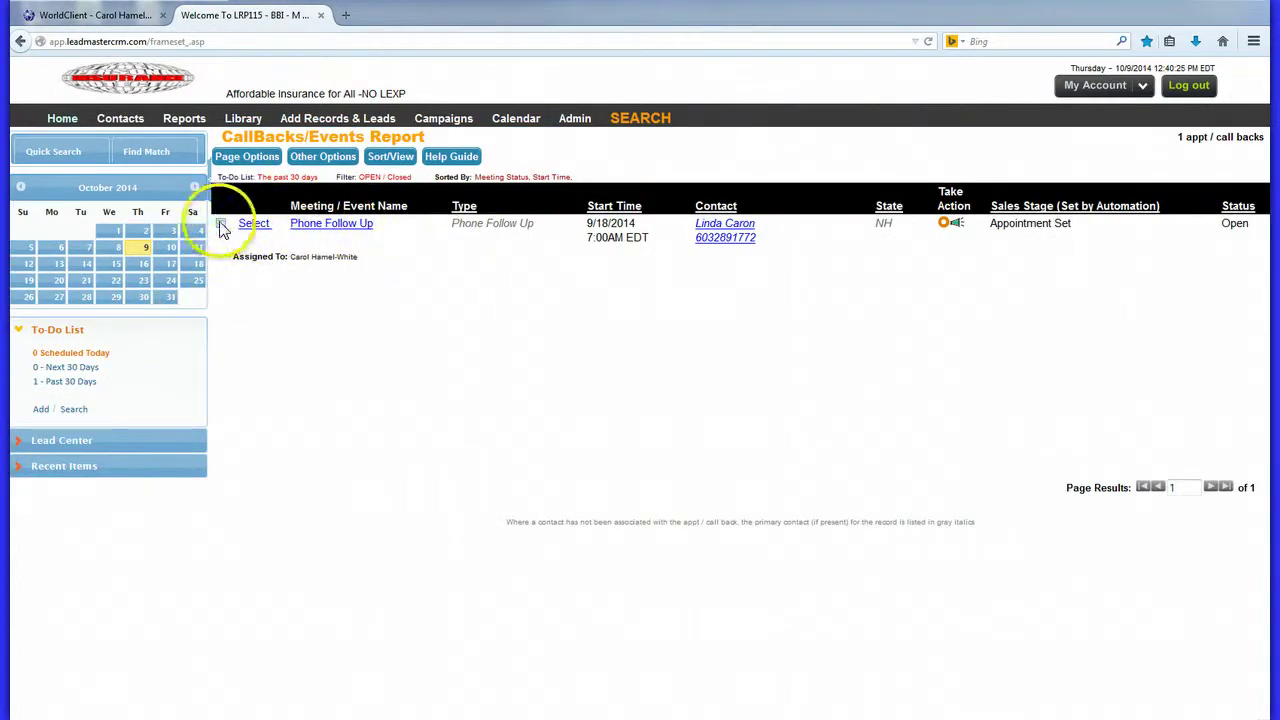
{"action": "left_click", "coordinate": [323, 162]}
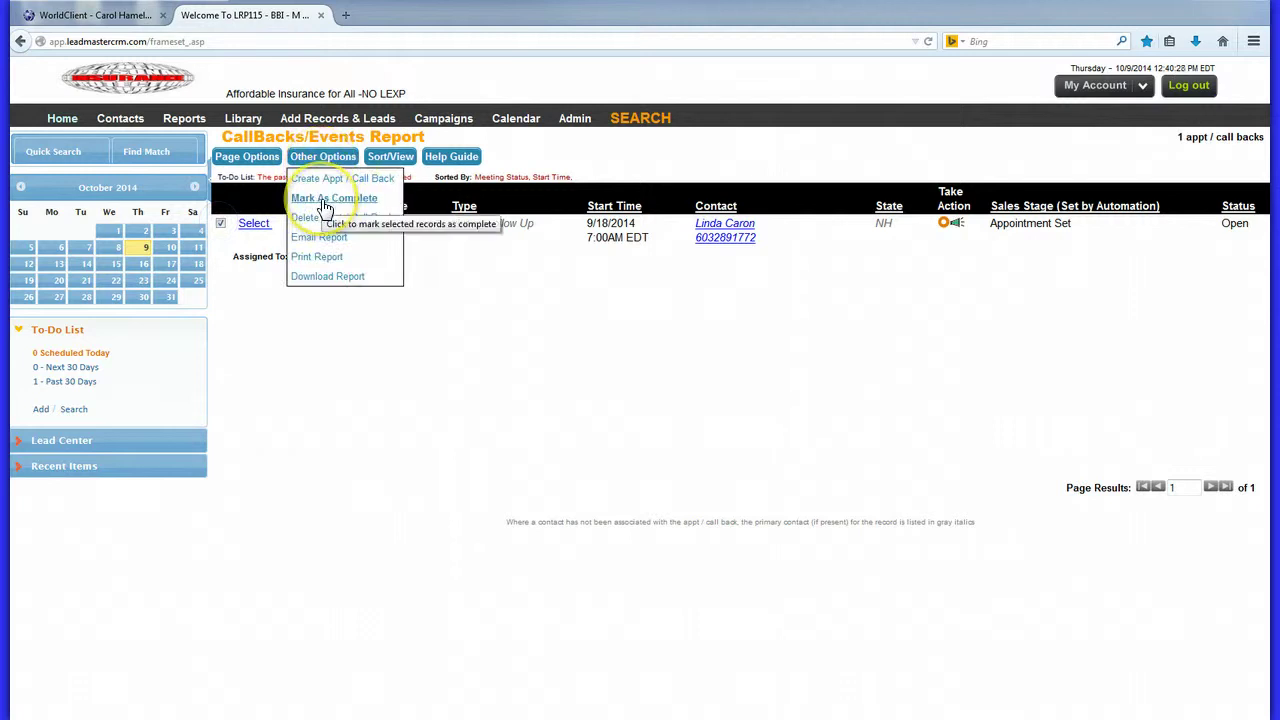
{"action": "left_click", "coordinate": [55, 335]}
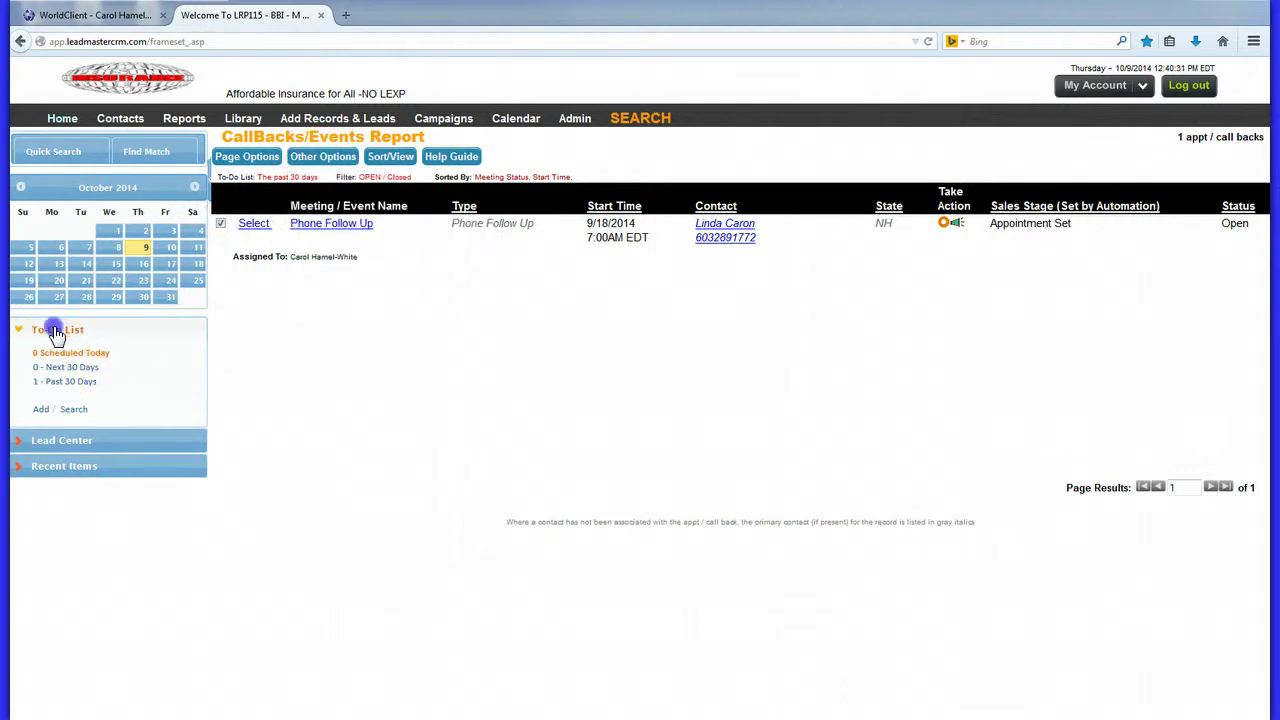
Step: View the day calendar for October 13, 2014, including its Group Calendar version, and close the calendar window
{"action": "left_click", "coordinate": [145, 250]}
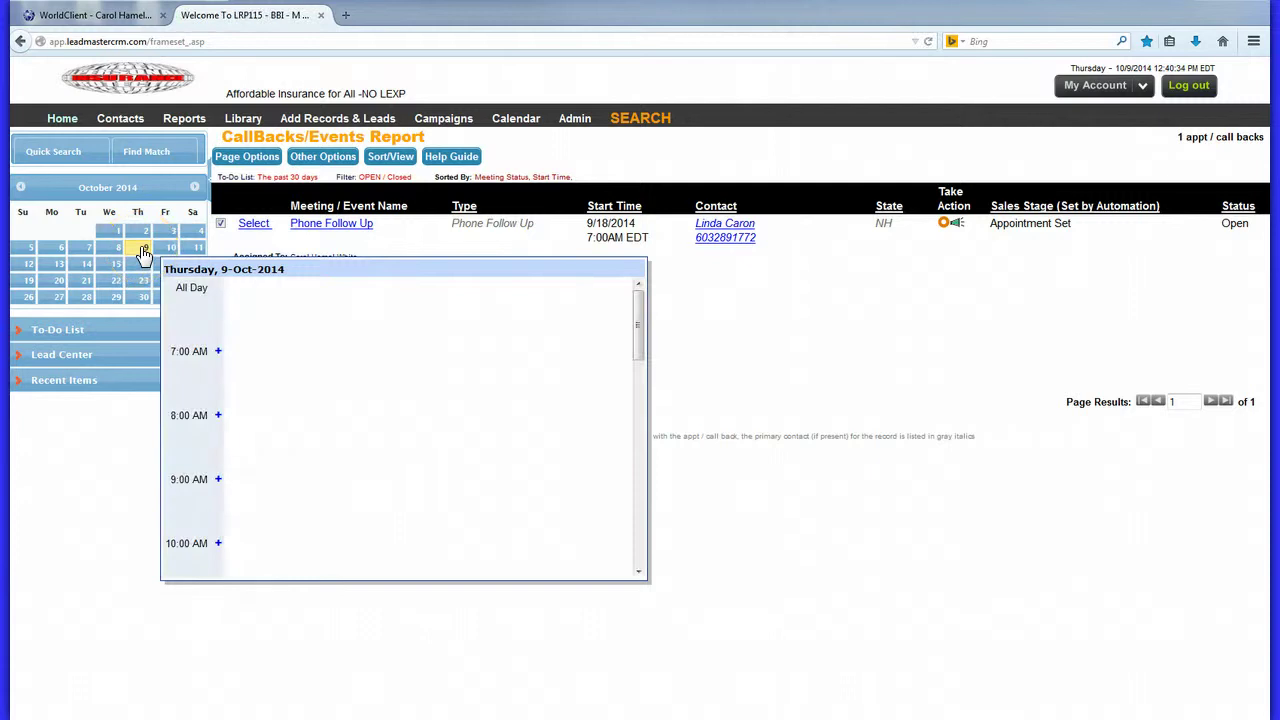
{"action": "left_click", "coordinate": [58, 264]}
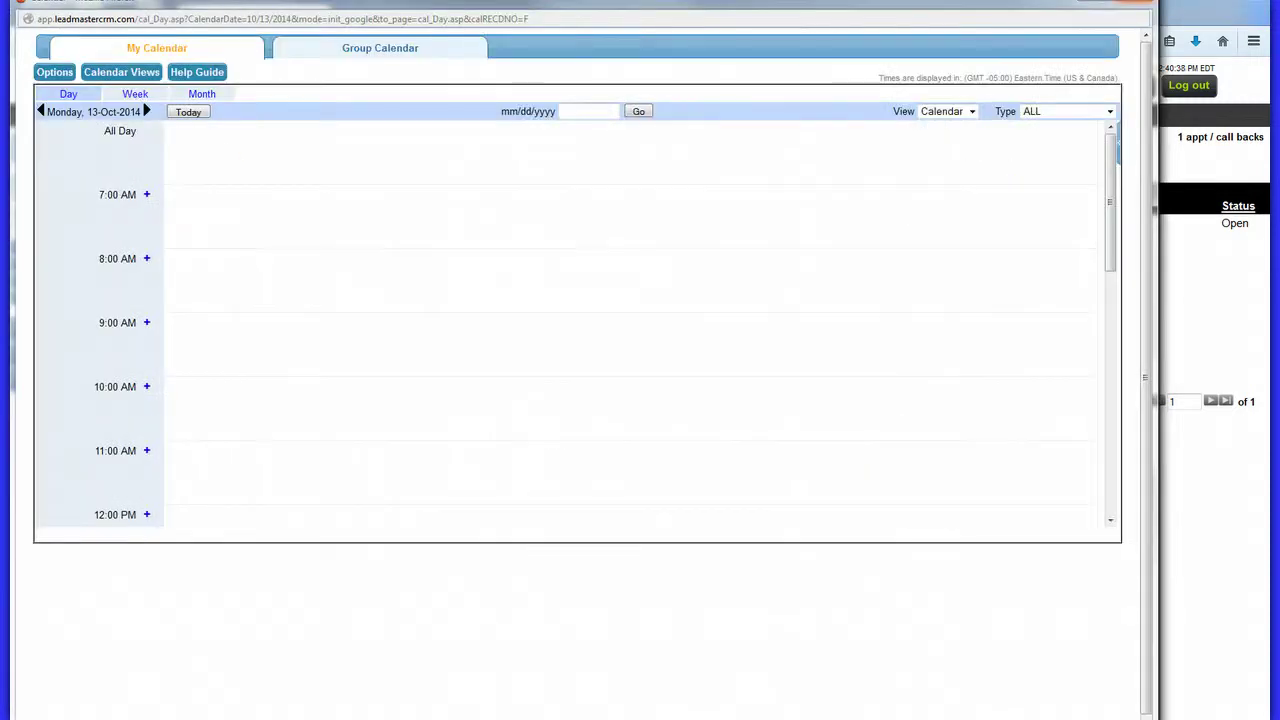
{"action": "left_click", "coordinate": [466, 57]}
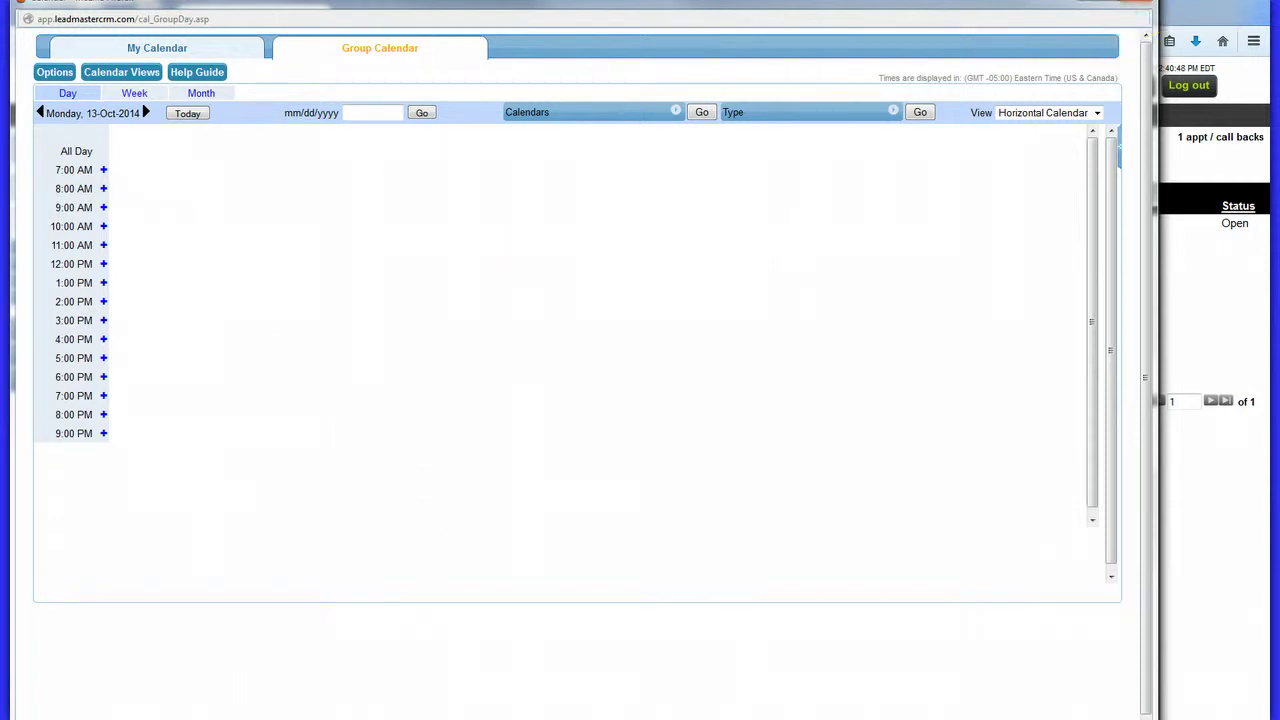
{"action": "left_click", "coordinate": [1137, 8]}
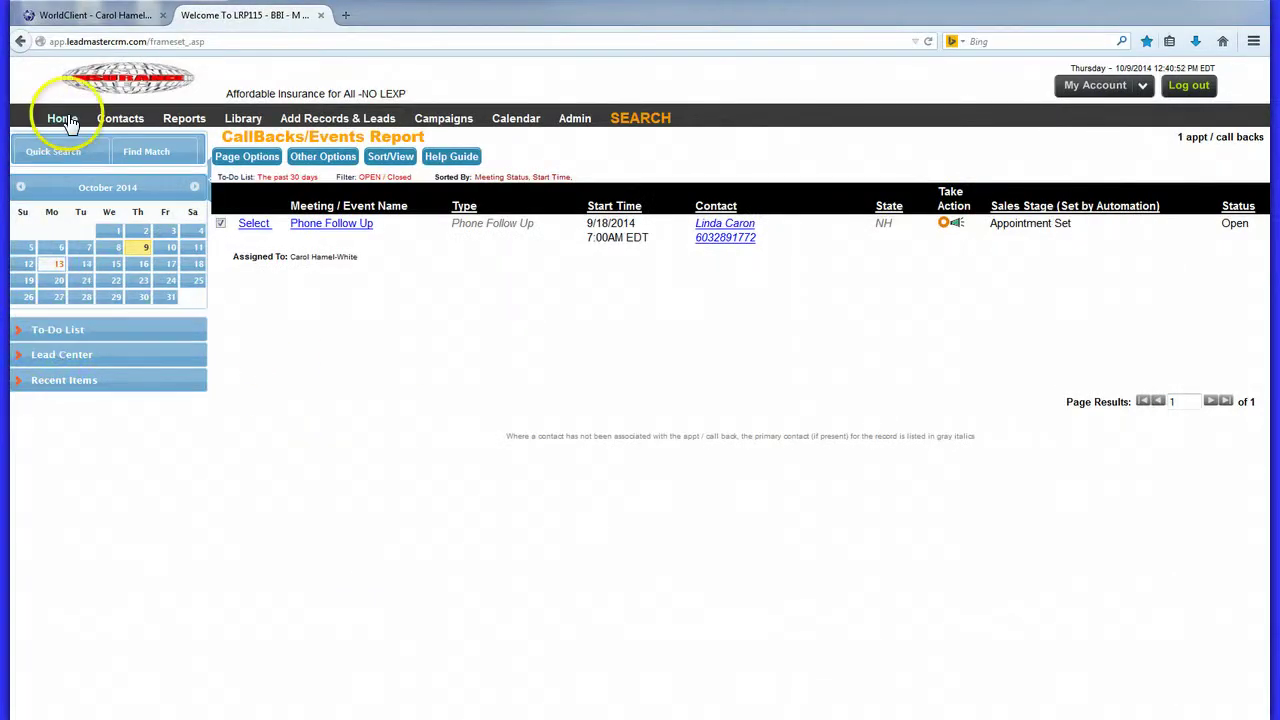
Step: View the Library's document folders and open the blank form for adding a lead
{"action": "left_click", "coordinate": [247, 121]}
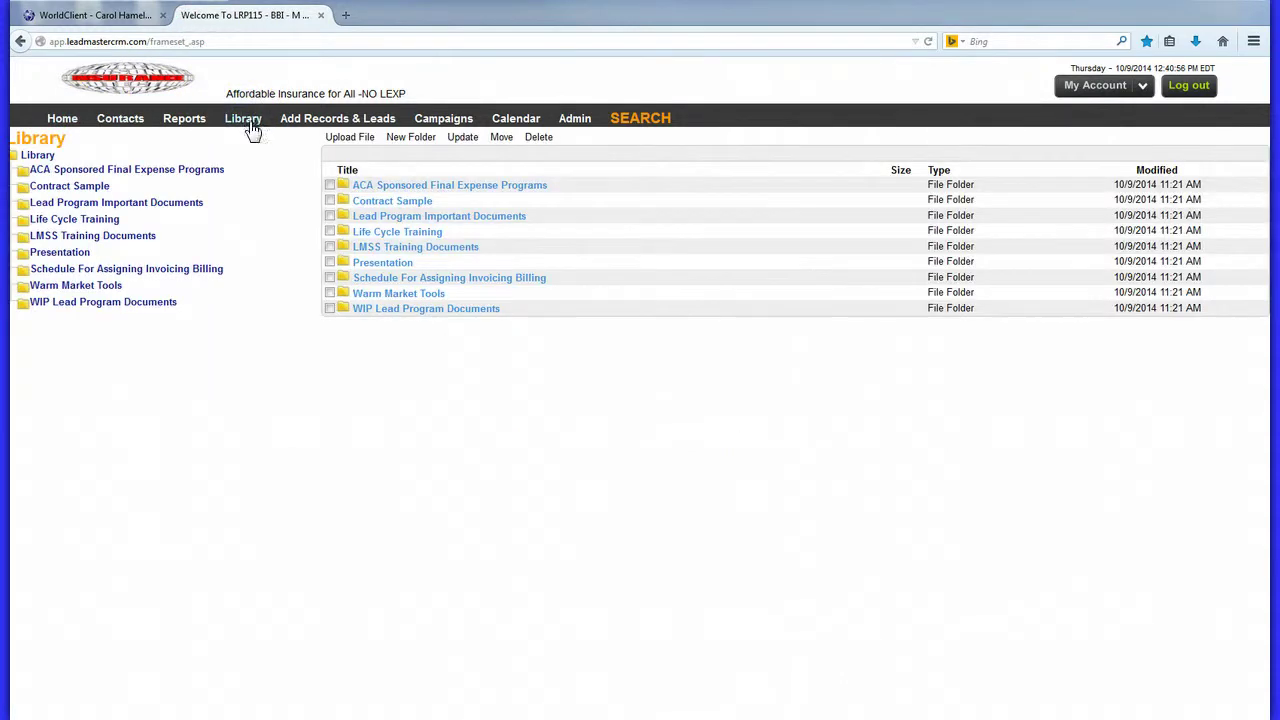
{"action": "left_click", "coordinate": [256, 209]}
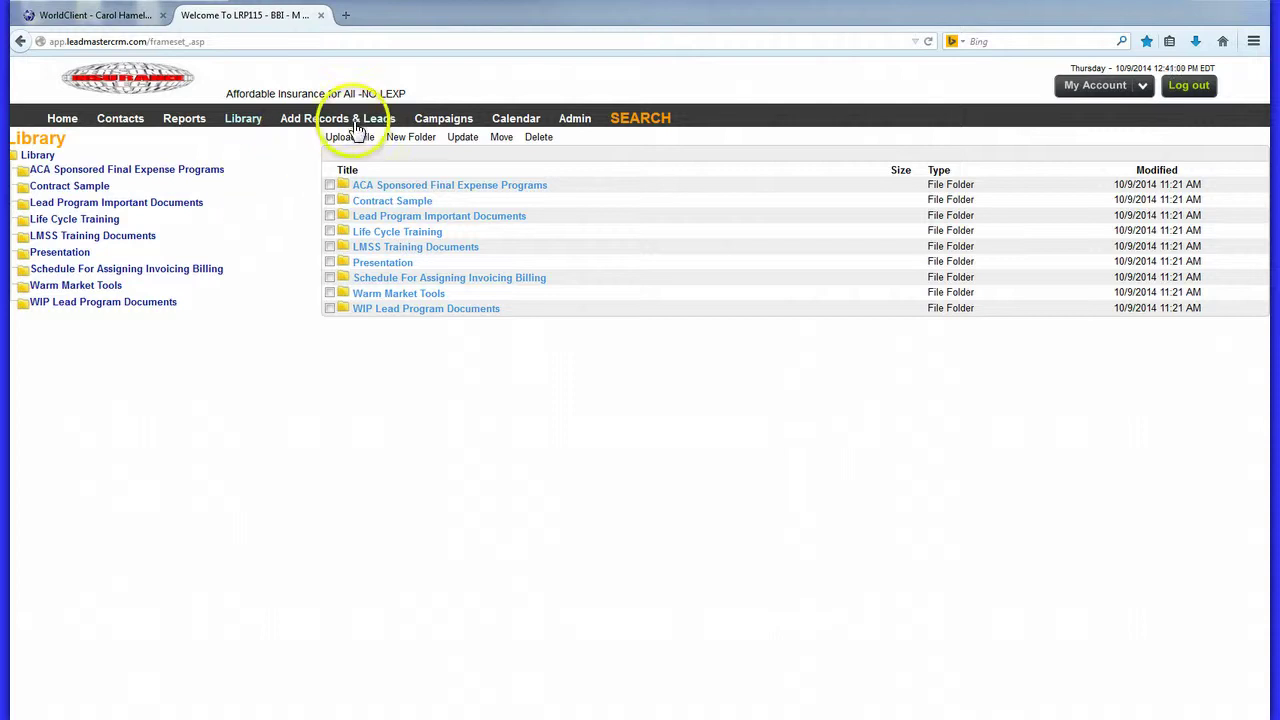
{"action": "mouse_move", "coordinate": [340, 133]}
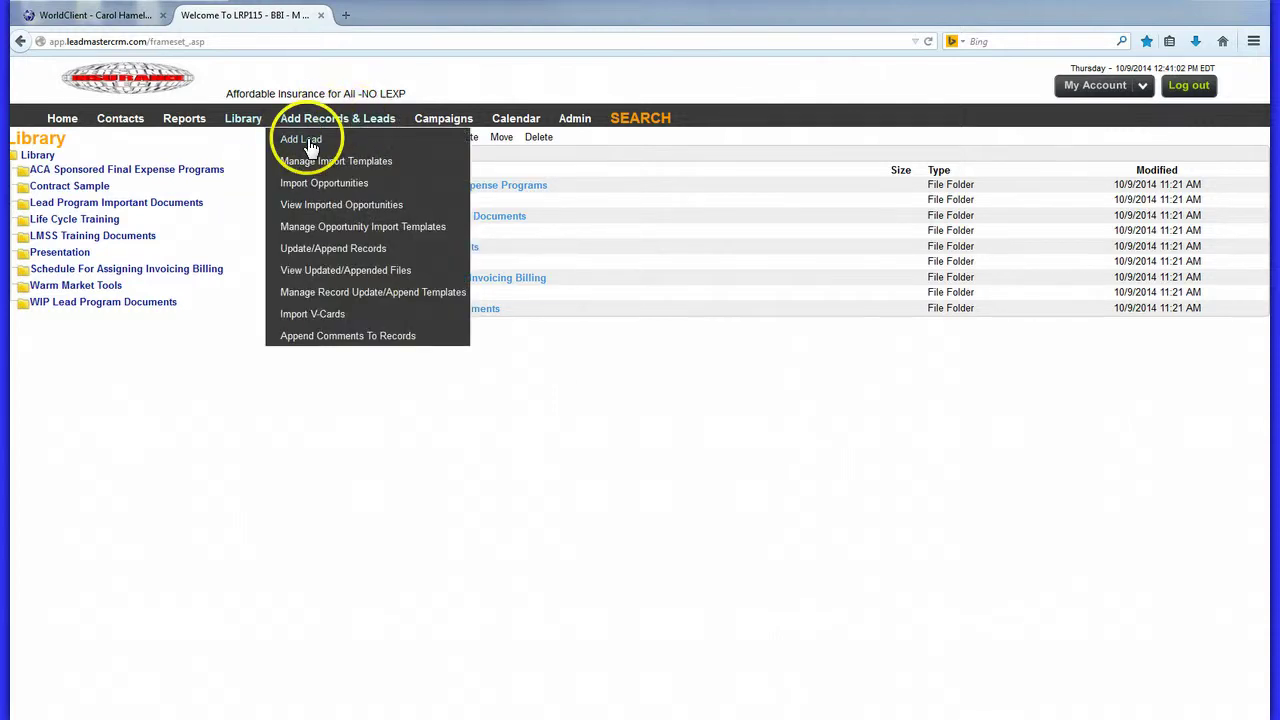
{"action": "left_click", "coordinate": [303, 140]}
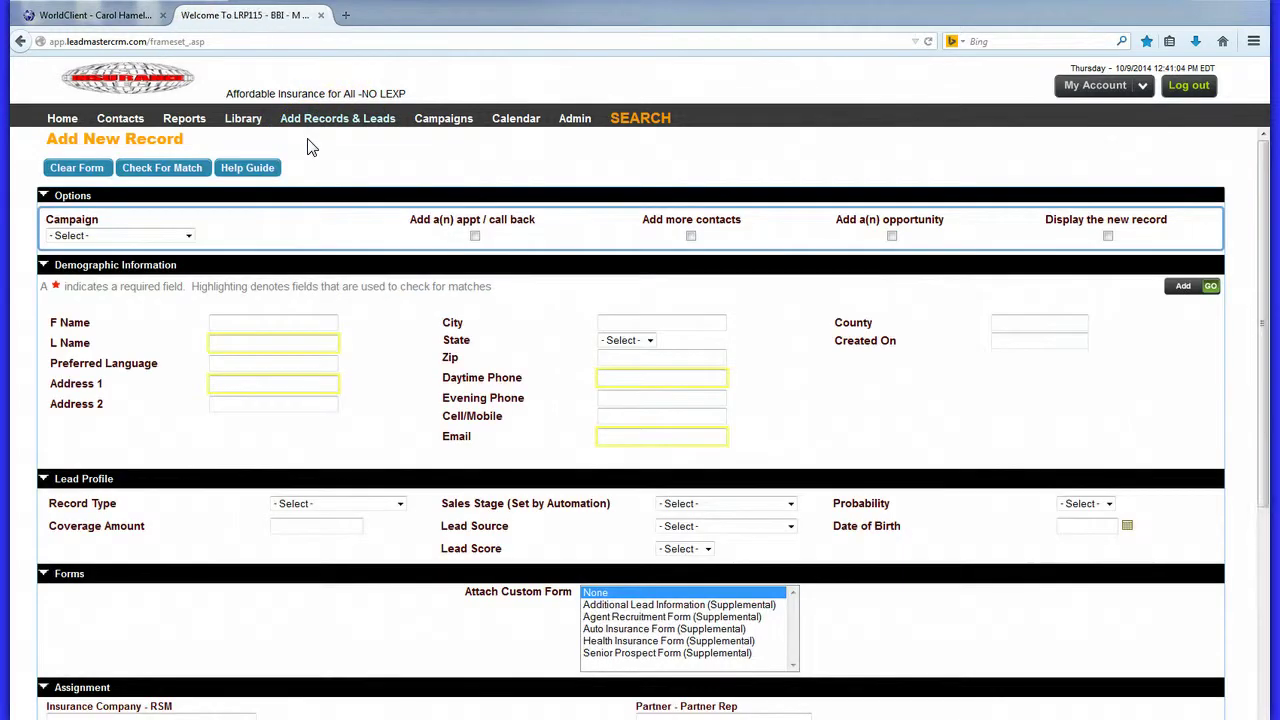
Step: Open the list of marketing campaigns and view the other available campaign options
{"action": "mouse_move", "coordinate": [326, 116]}
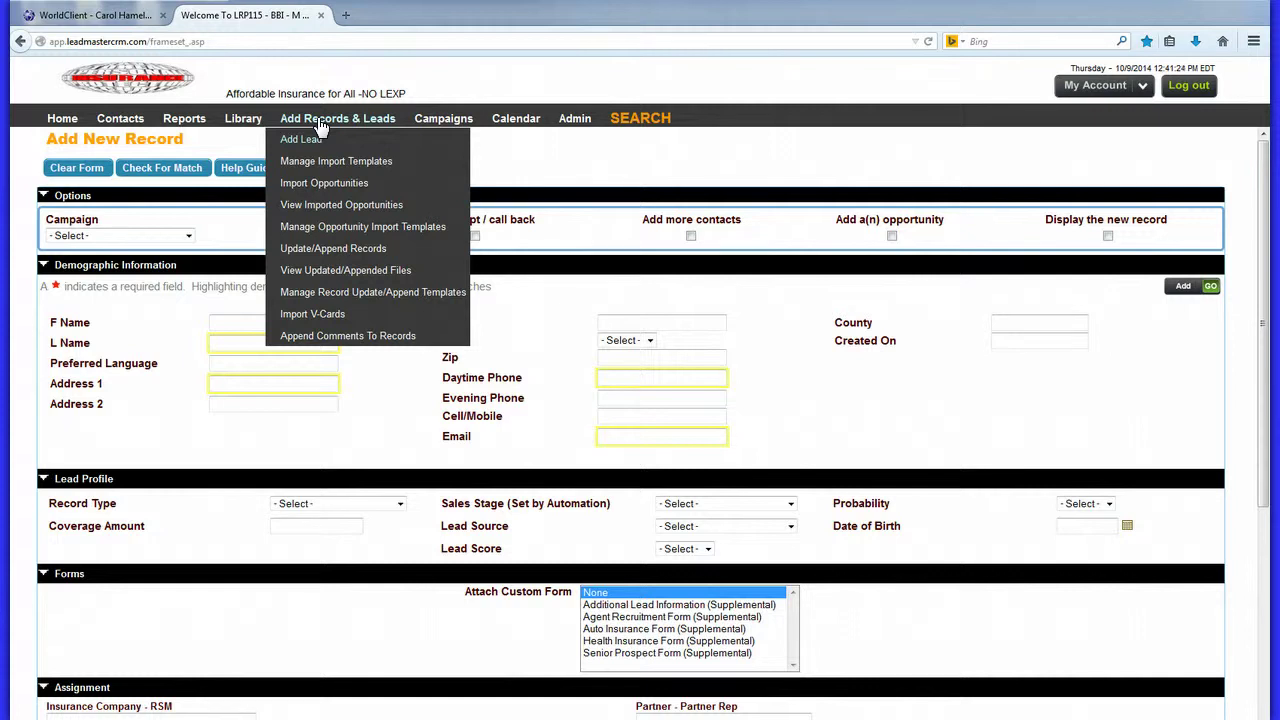
{"action": "left_click", "coordinate": [443, 118]}
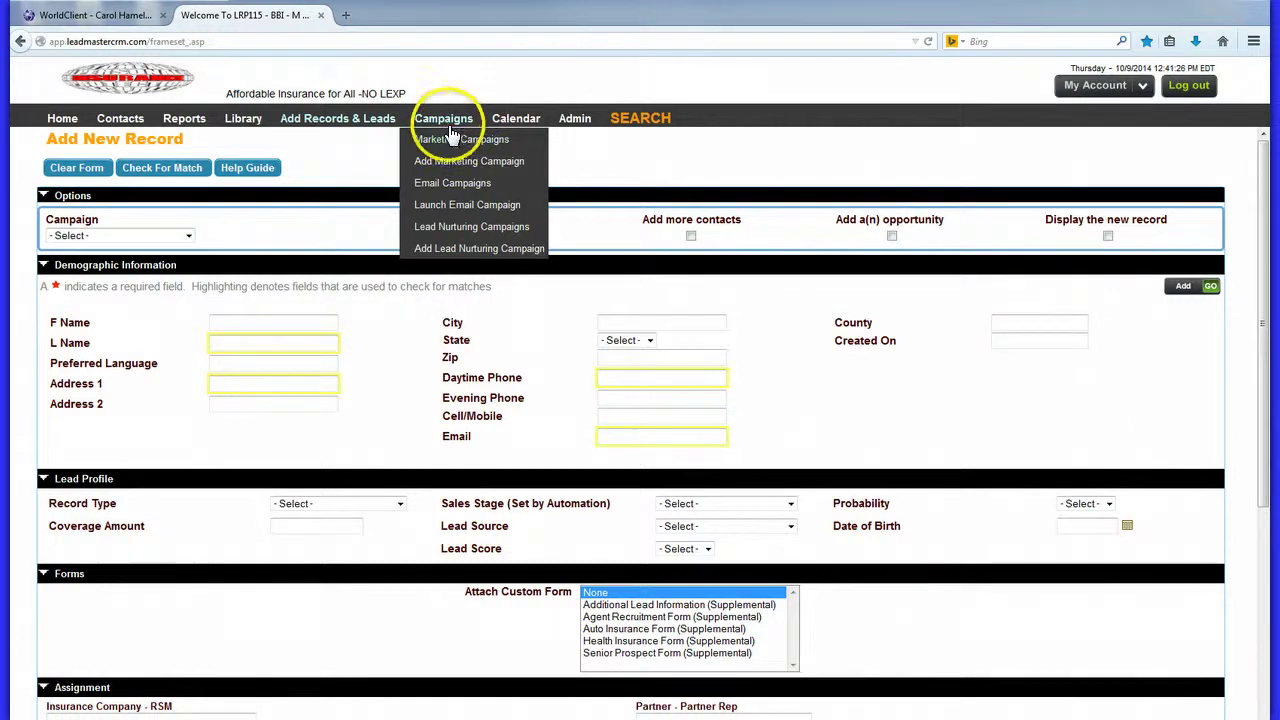
{"action": "left_click", "coordinate": [452, 148]}
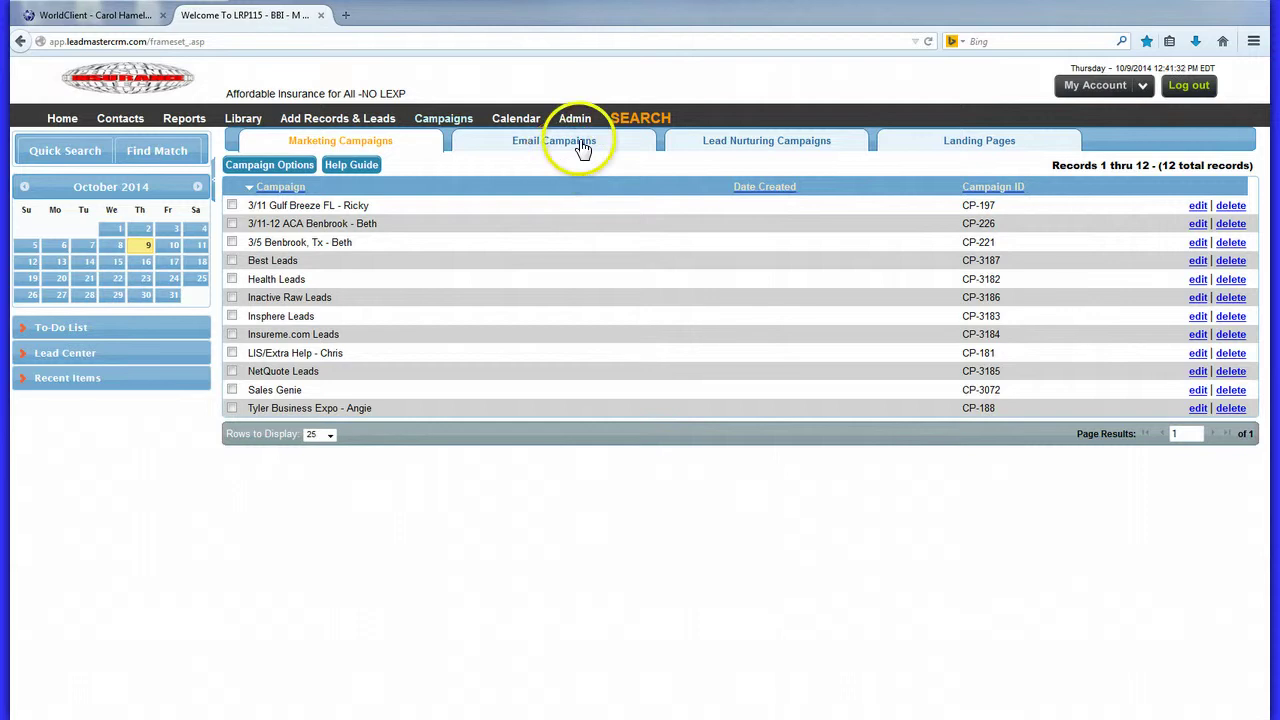
{"action": "mouse_move", "coordinate": [438, 124]}
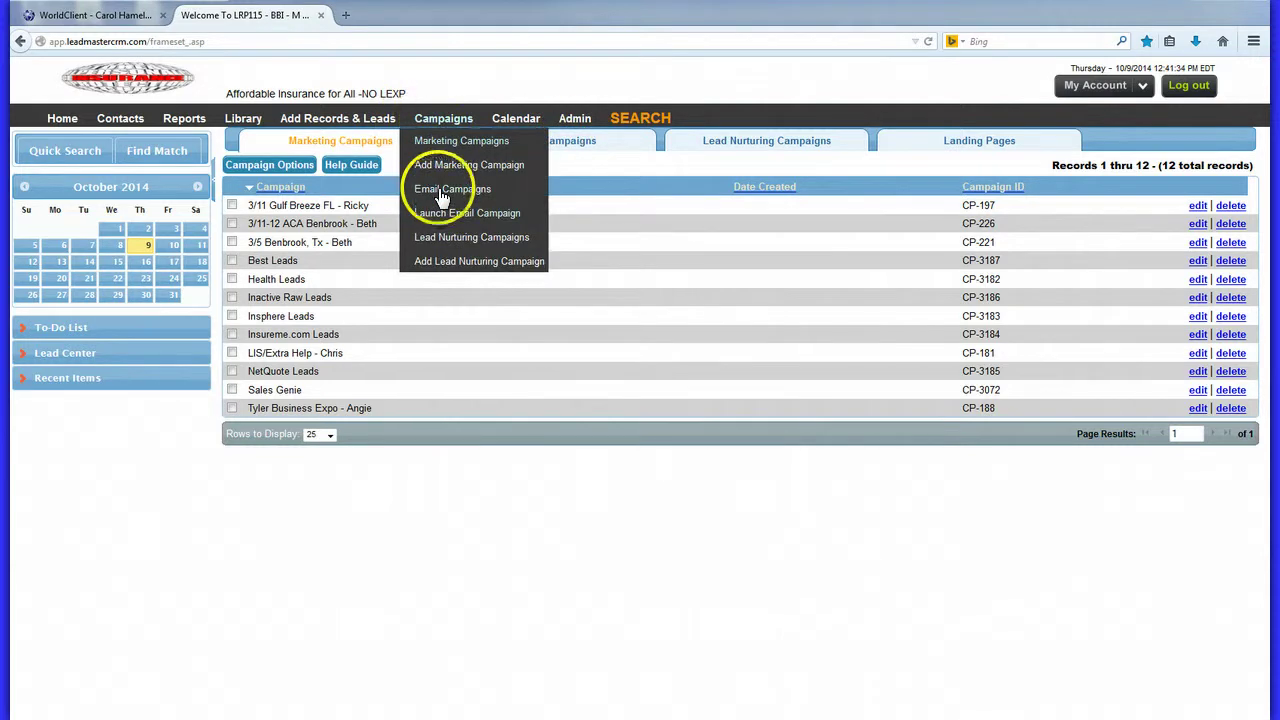
Step: Open the Insurance Drip Marketing Track lead nurturing campaign for editing and examine the days set between its email steps
{"action": "left_click", "coordinate": [792, 150]}
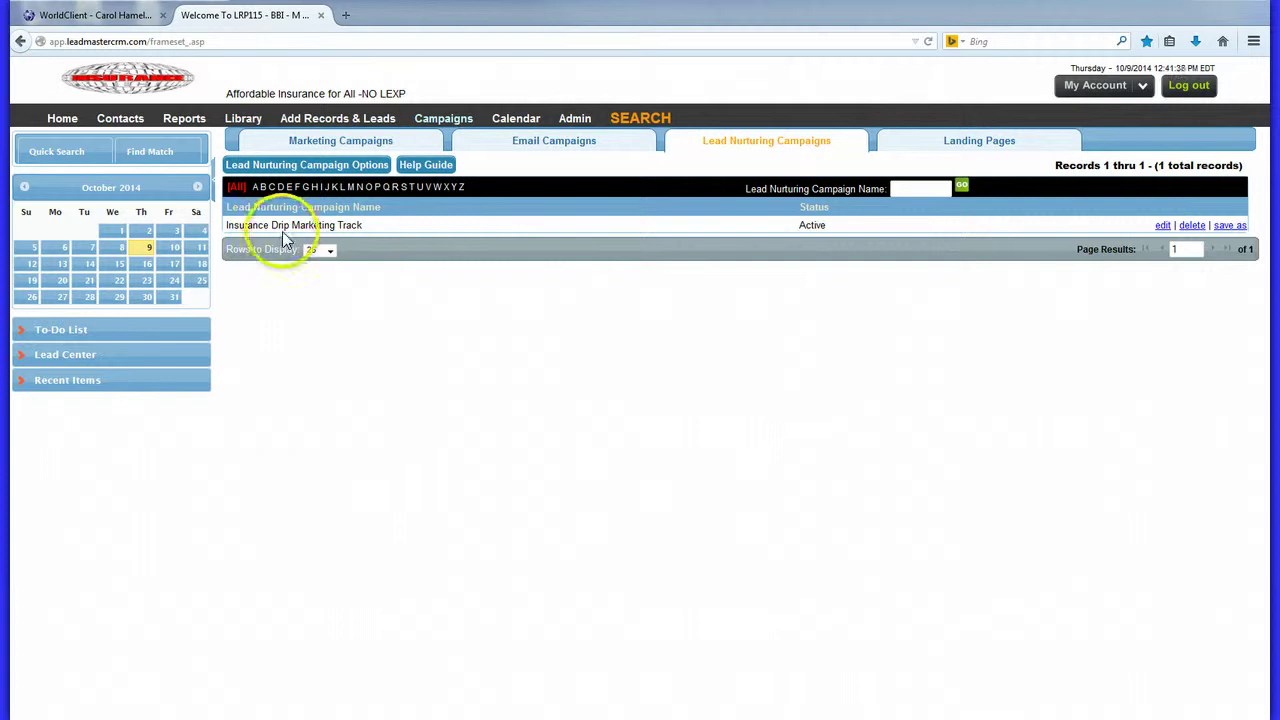
{"action": "left_click_drag", "start_coordinate": [386, 228], "coordinate": [222, 220]}
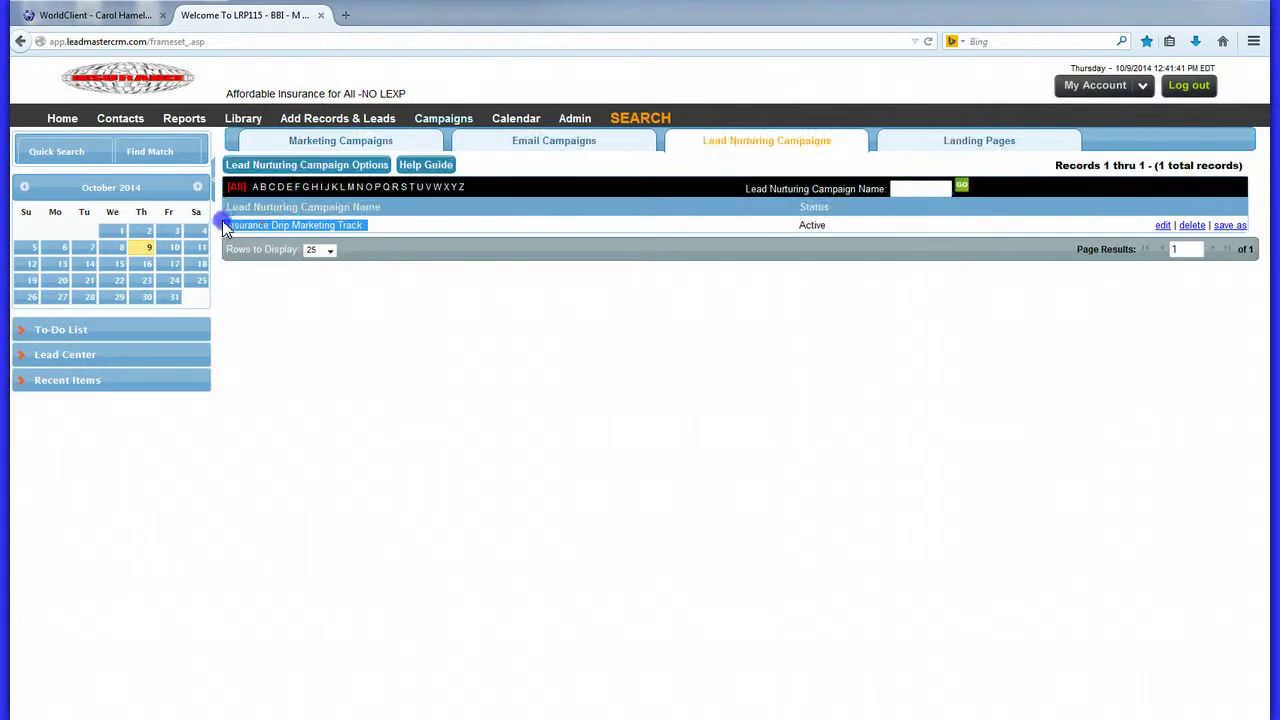
{"action": "left_click", "coordinate": [1163, 227]}
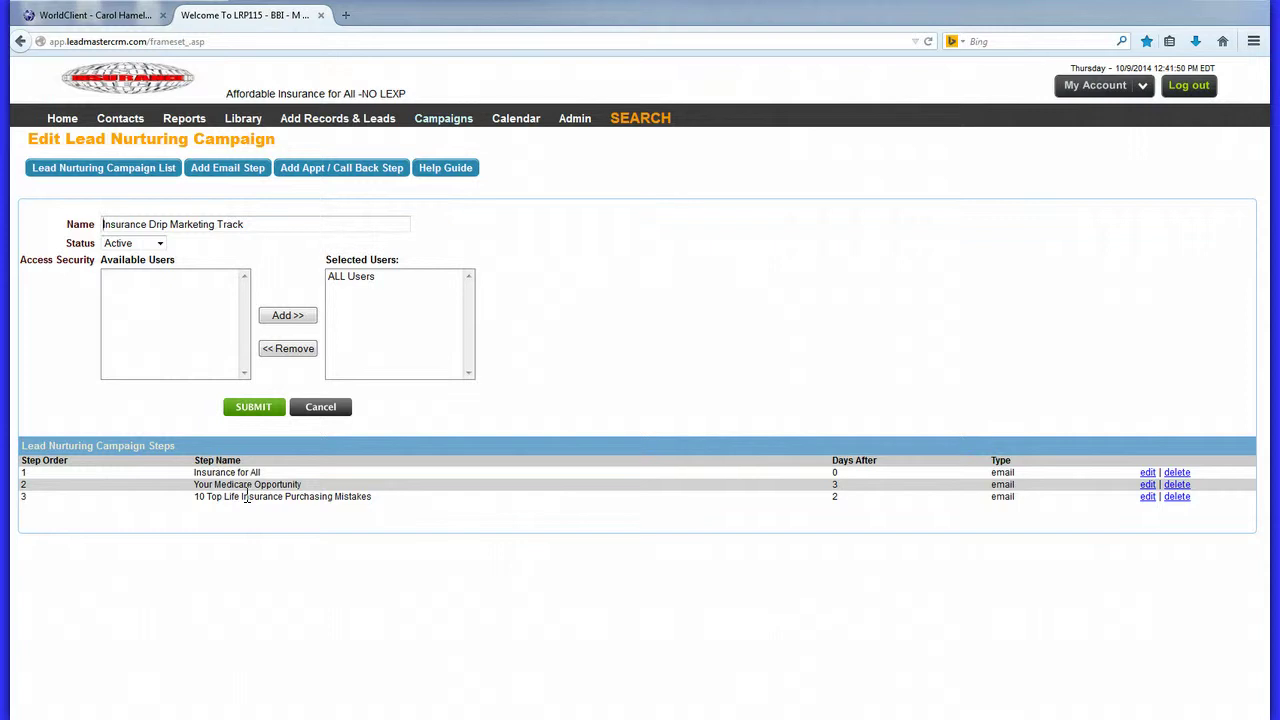
{"action": "left_click_drag", "start_coordinate": [873, 473], "coordinate": [810, 482]}
{"action": "left_click_drag", "start_coordinate": [866, 486], "coordinate": [797, 508]}
{"action": "left_click", "coordinate": [857, 537]}
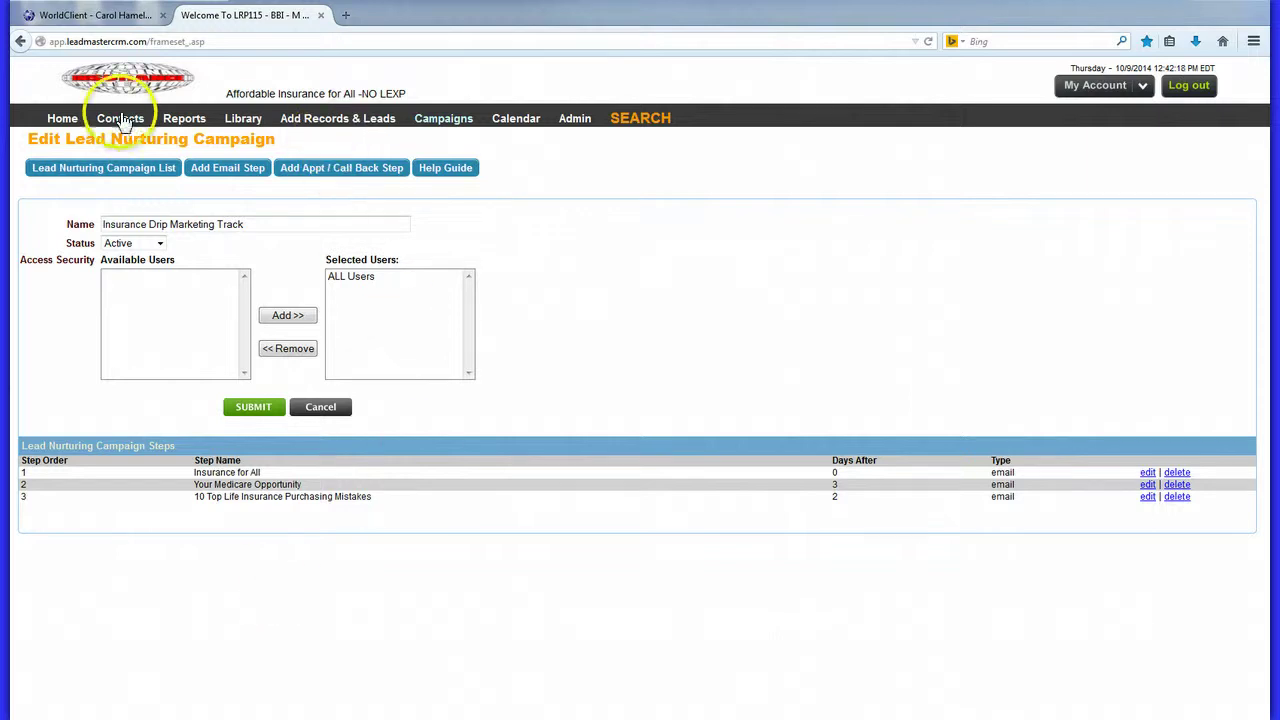
Step: View the calendar and admin options, and open the record search form to examine its criteria
{"action": "mouse_move", "coordinate": [139, 122]}
{"action": "mouse_move", "coordinate": [523, 127]}
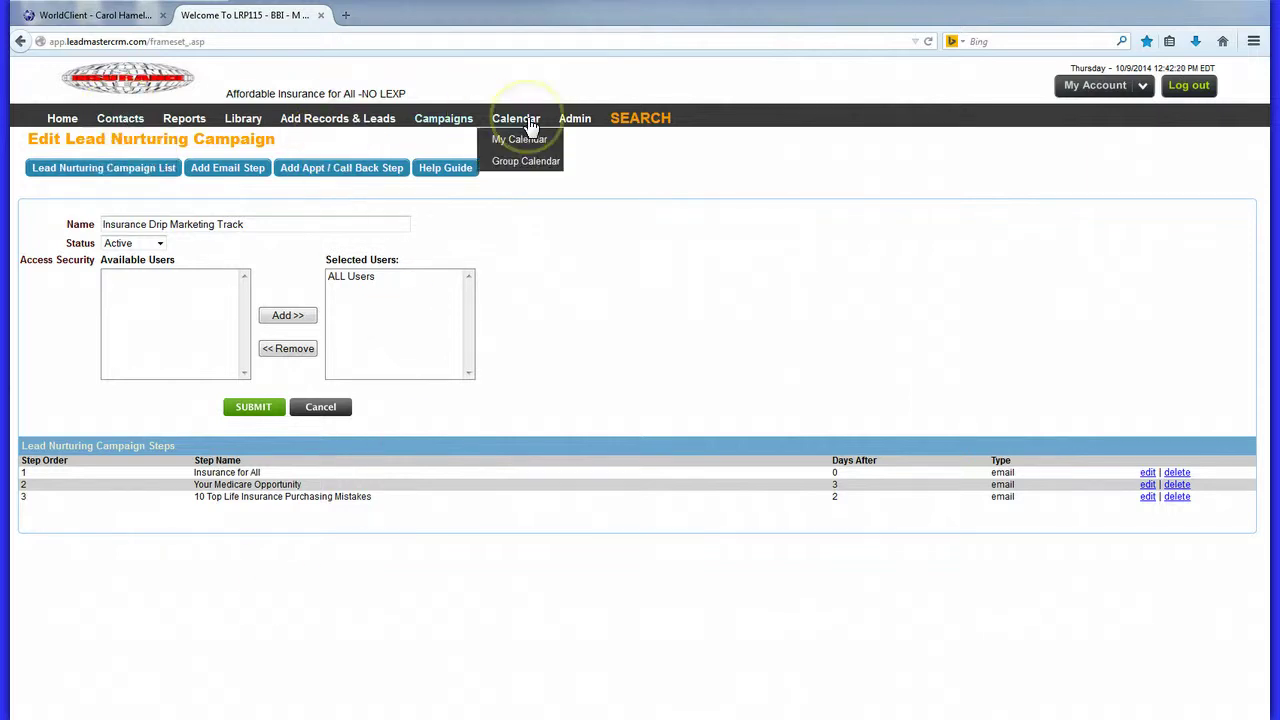
{"action": "left_click", "coordinate": [570, 120]}
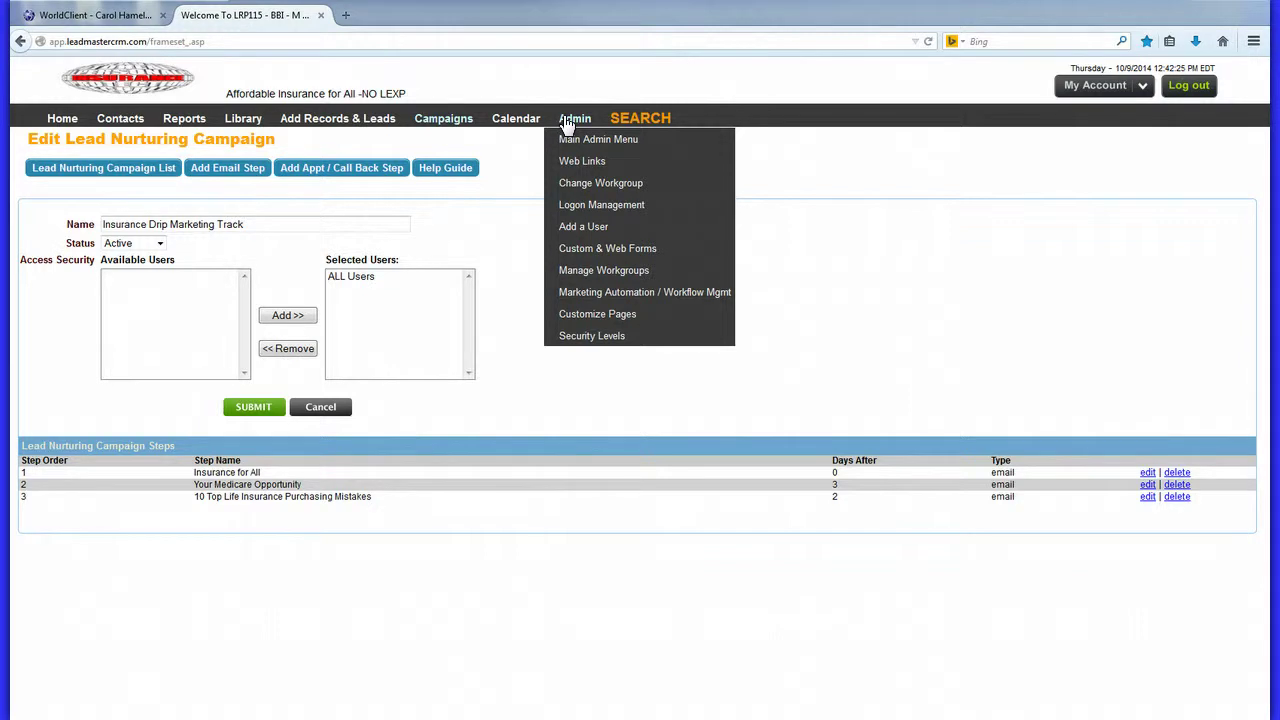
{"action": "mouse_move", "coordinate": [636, 120]}
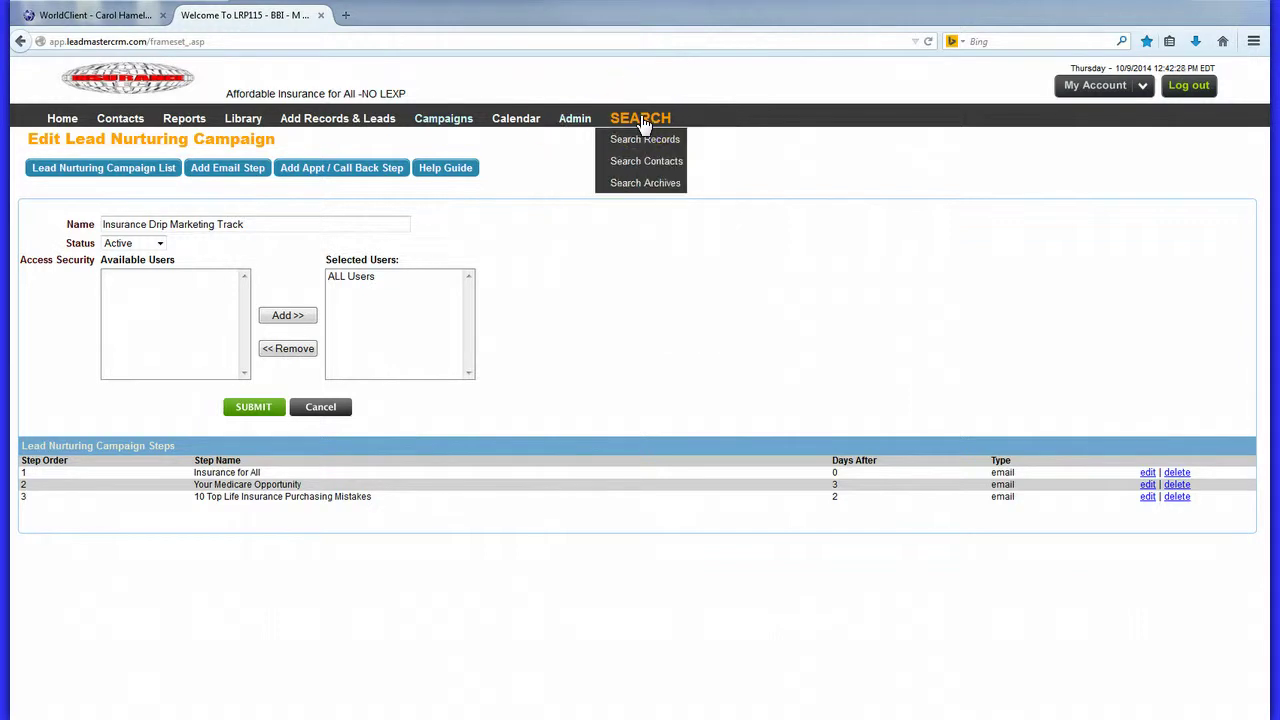
{"action": "left_click", "coordinate": [641, 120]}
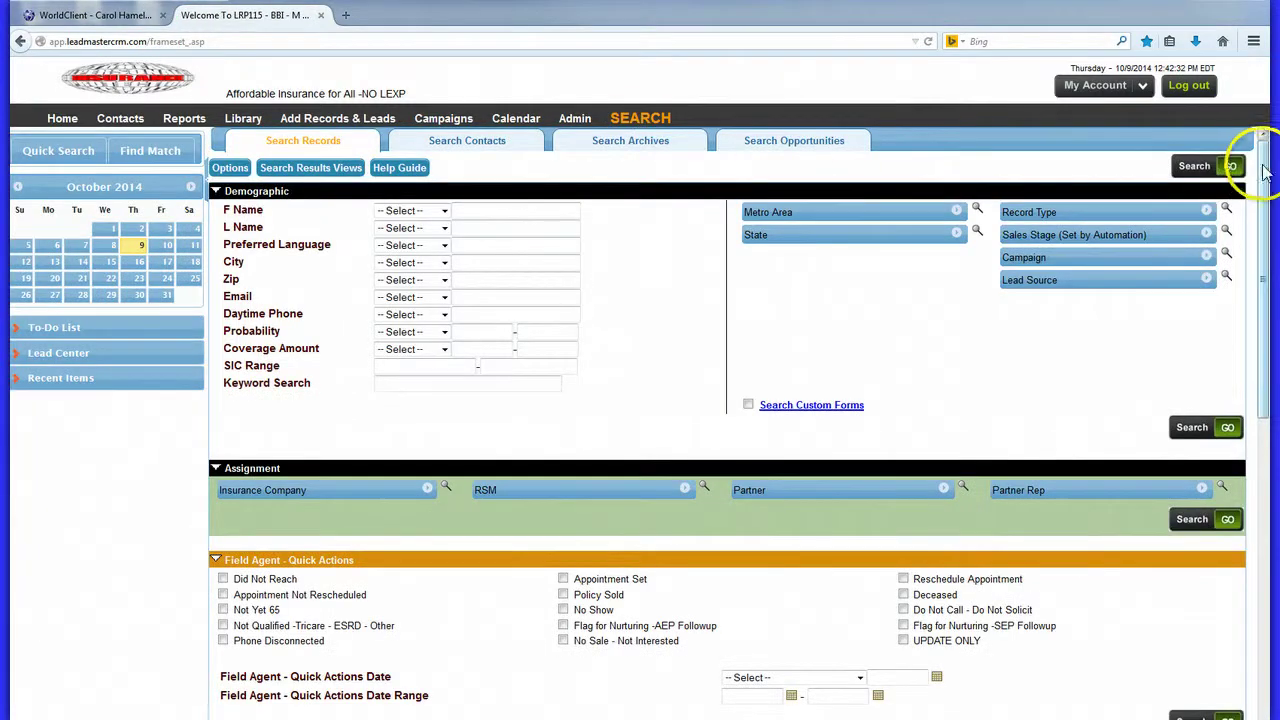
{"action": "left_click", "coordinate": [1262, 172]}
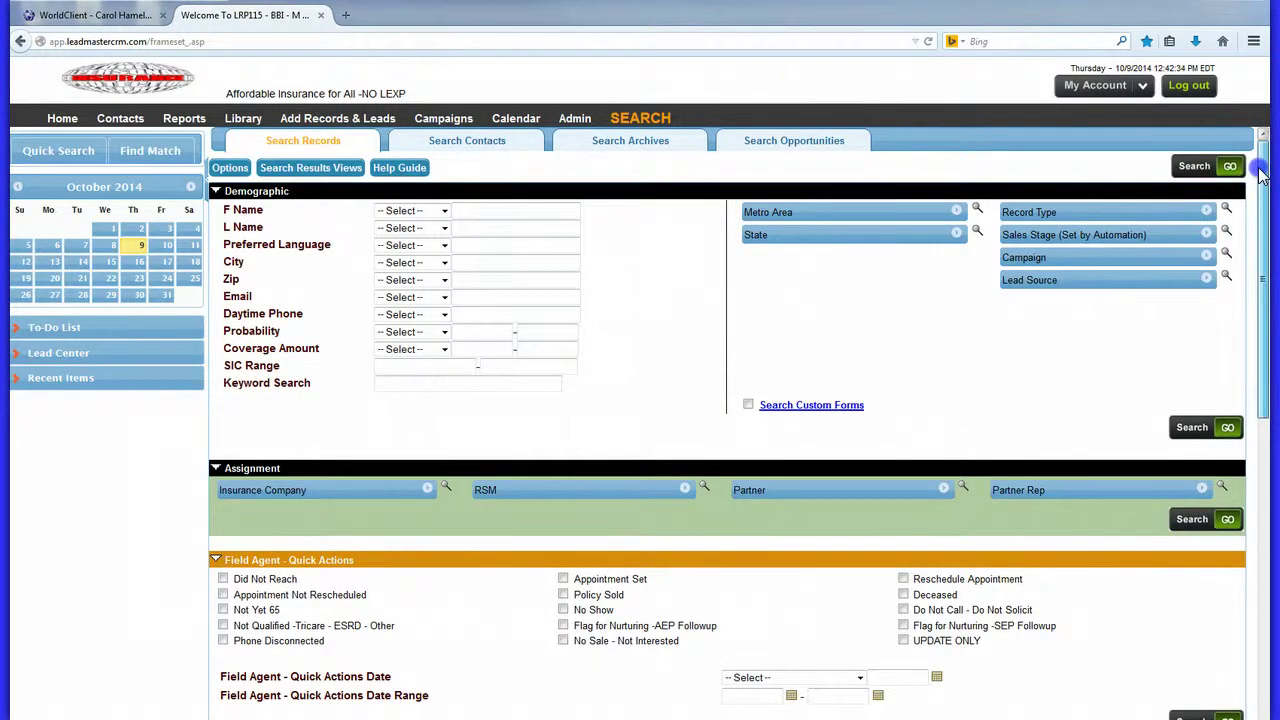
{"action": "left_click_drag", "start_coordinate": [1262, 172], "coordinate": [1262, 130]}
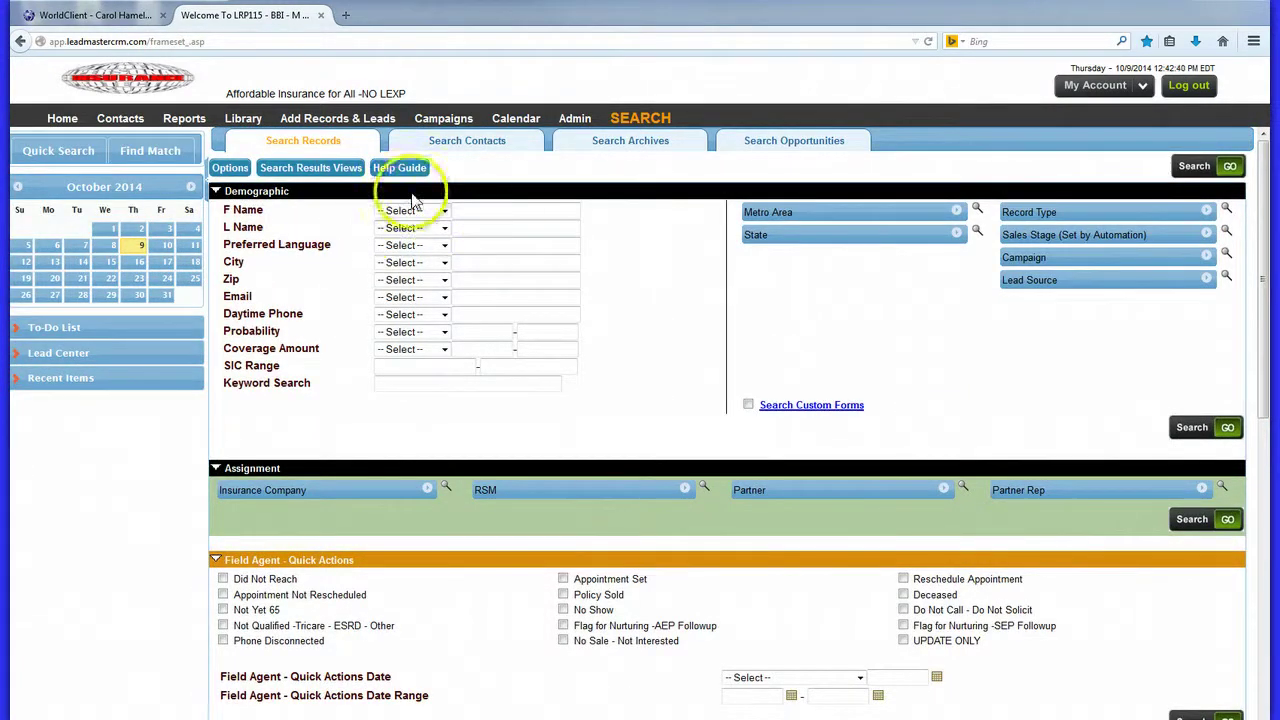
Step: View the search forms for contacts, archives and opportunities in turn
{"action": "left_click", "coordinate": [467, 141]}
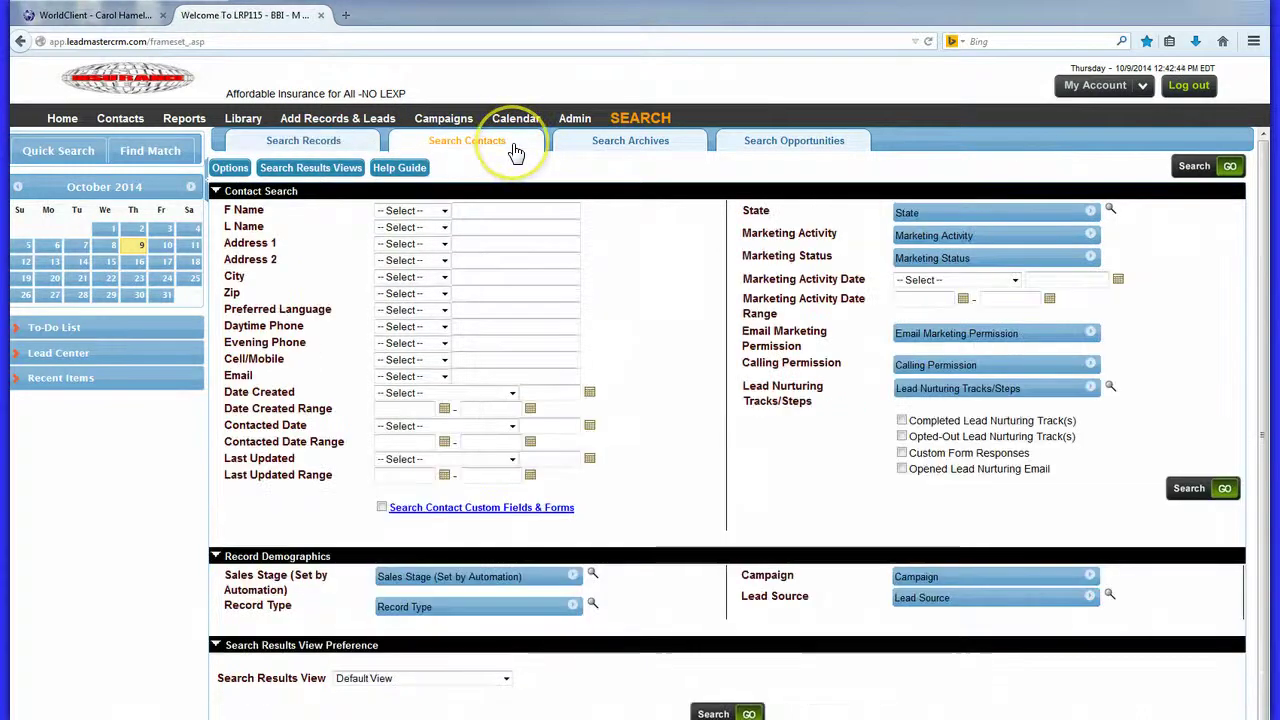
{"action": "left_click", "coordinate": [643, 150]}
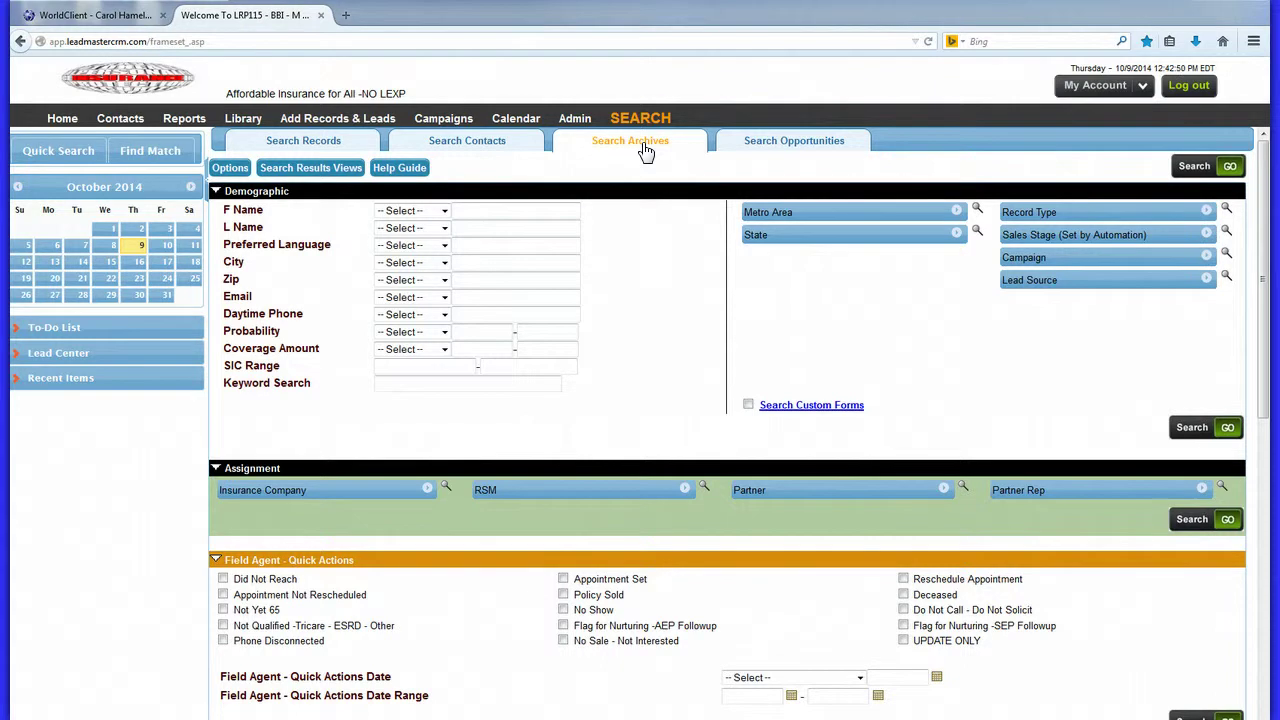
{"action": "left_click", "coordinate": [800, 145]}
{"action": "left_click", "coordinate": [801, 145]}
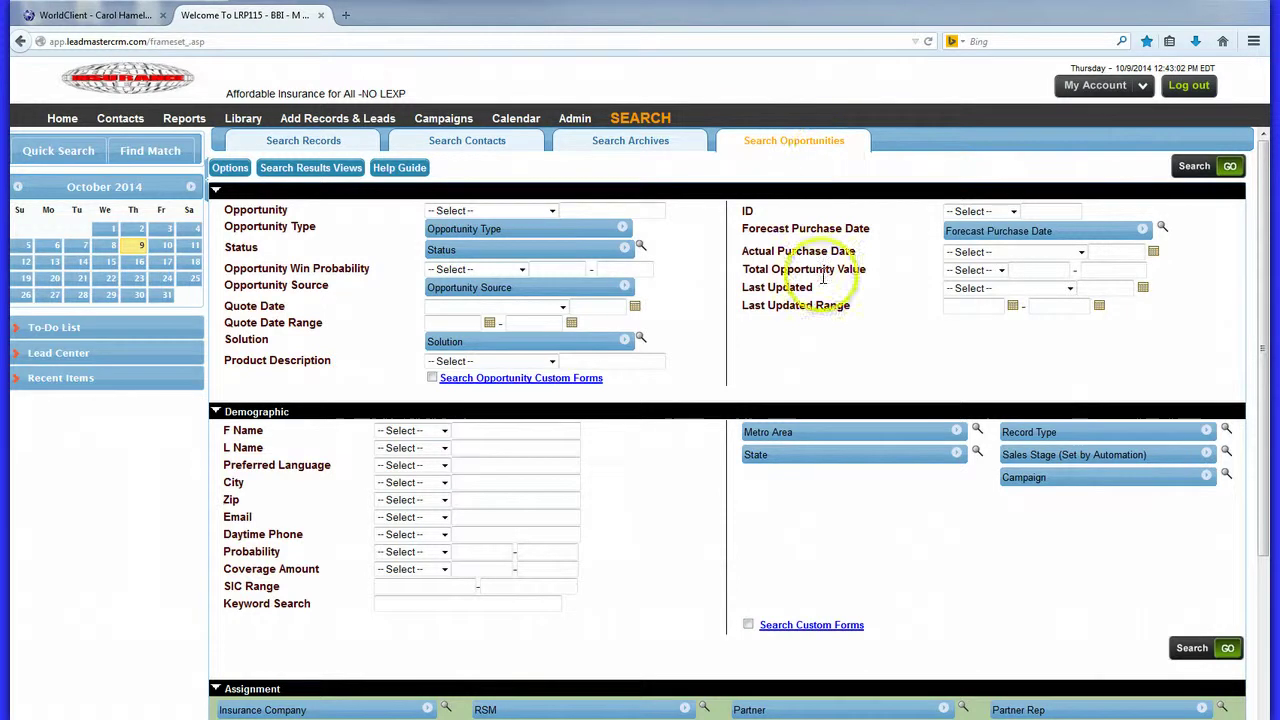
Step: Open the standard reports, list the marketing reports and select the Lead Status/Activity Report to view its title and filter options
{"action": "left_click", "coordinate": [190, 124]}
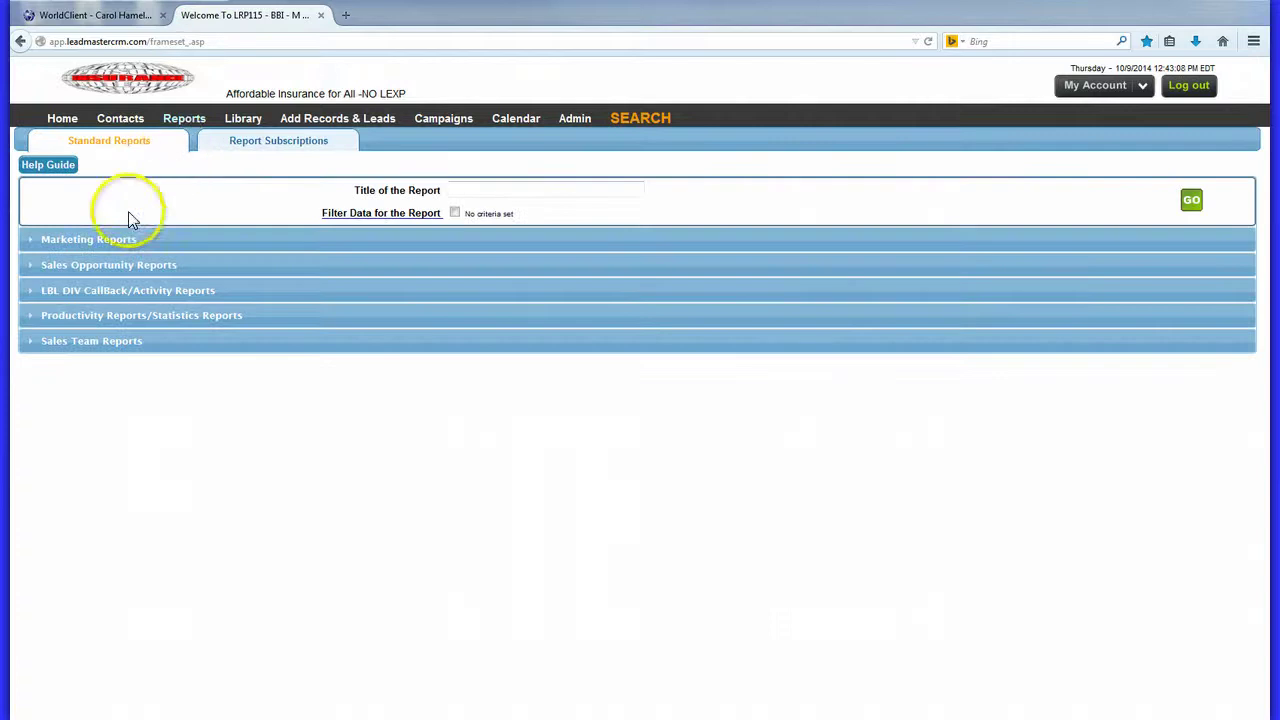
{"action": "left_click", "coordinate": [88, 240]}
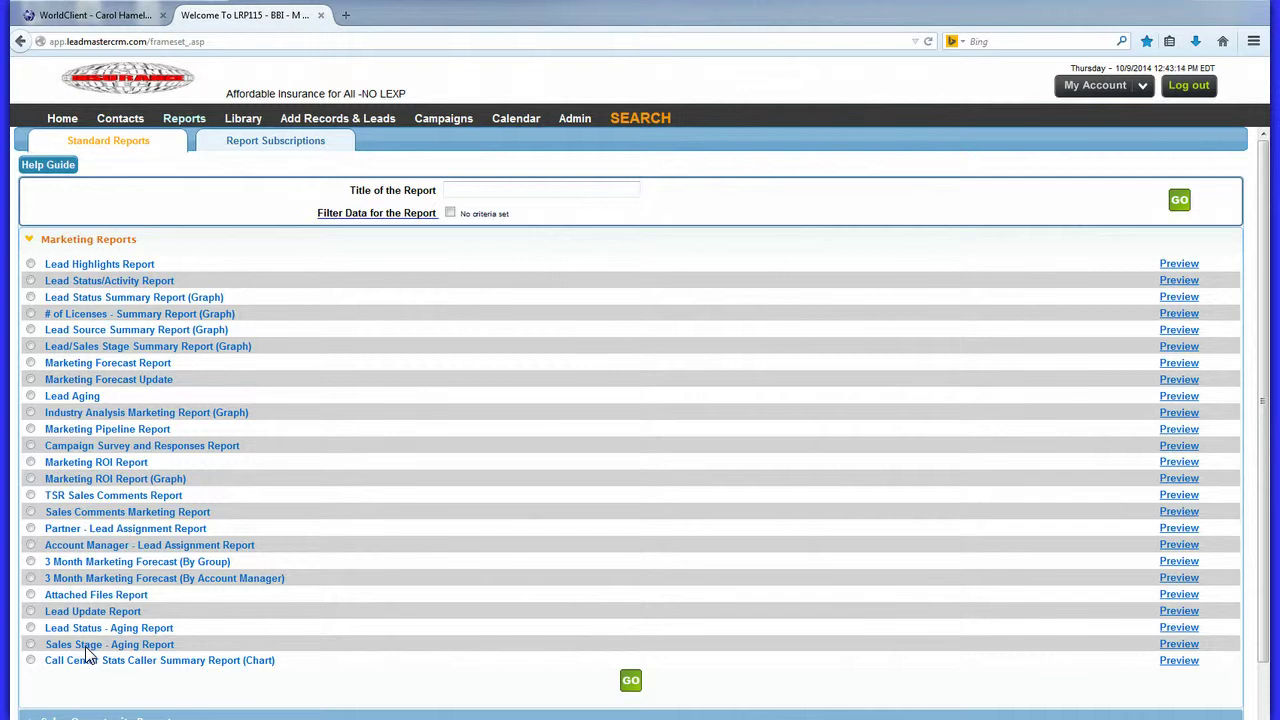
{"action": "left_click", "coordinate": [30, 282]}
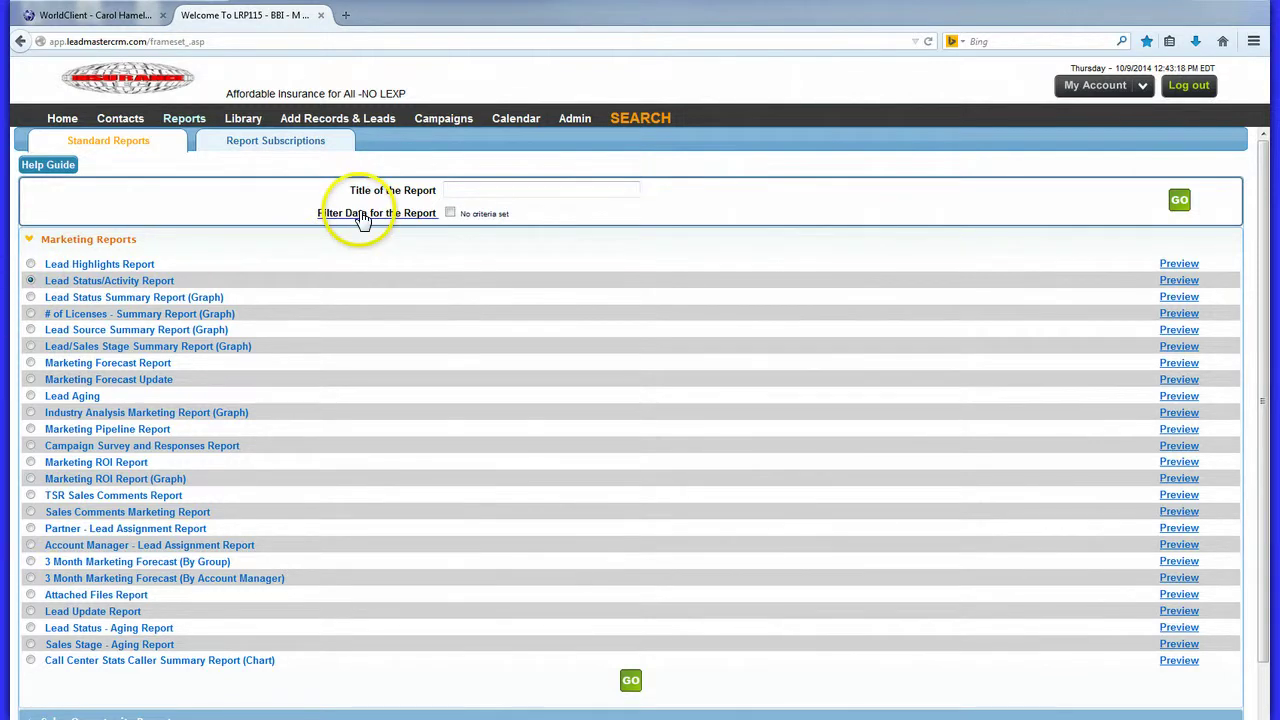
{"action": "left_click", "coordinate": [486, 190]}
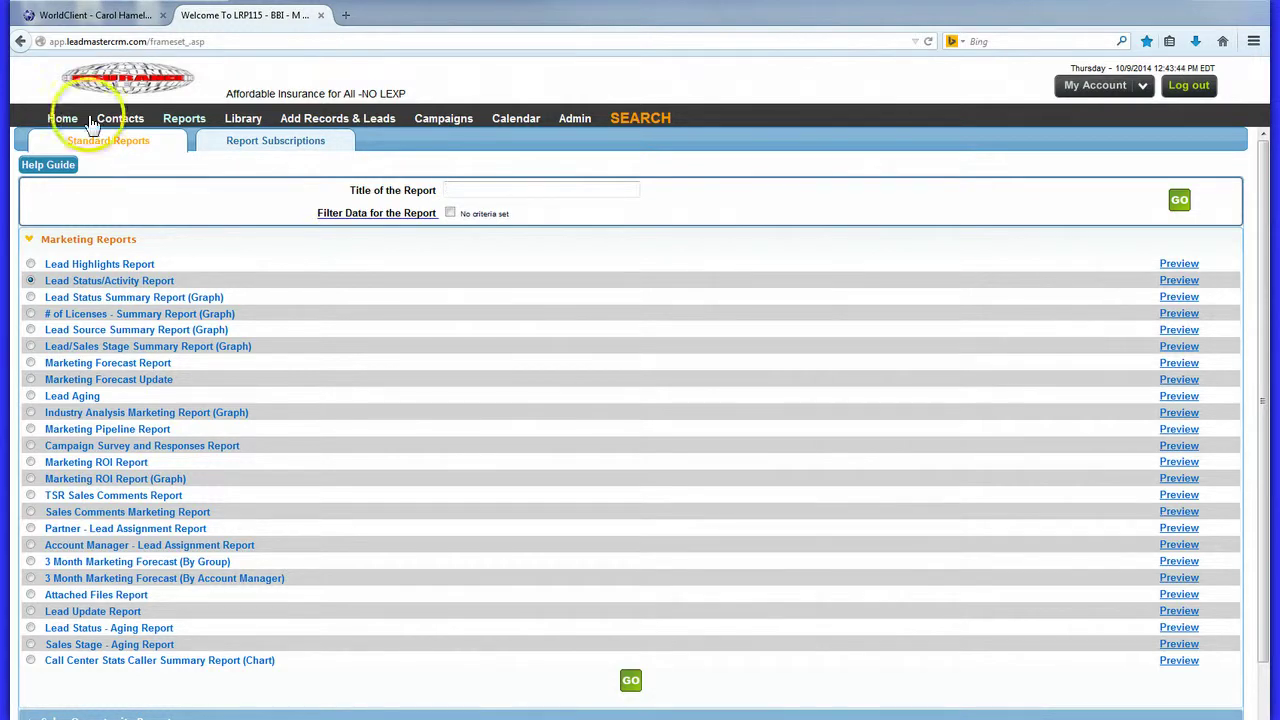
{"action": "mouse_move", "coordinate": [186, 120]}
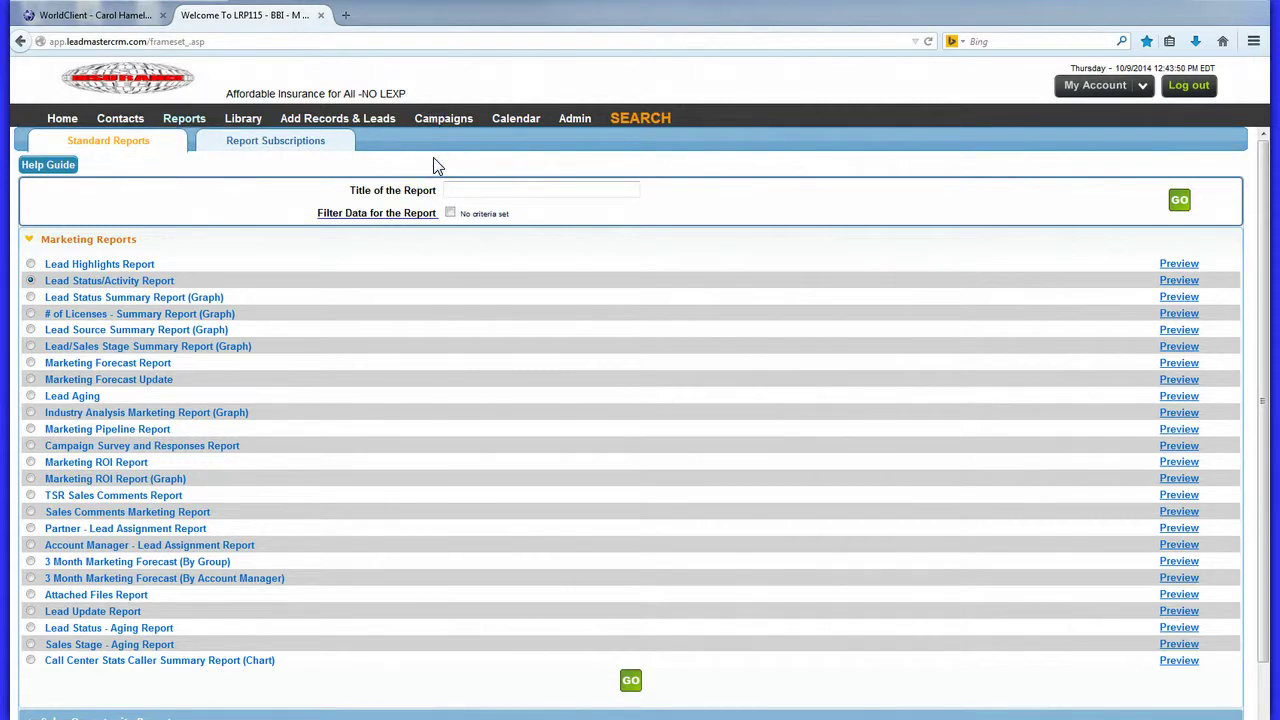
Step: Return to the home page, open the contacts list and examine the record types assigned to the contacts
{"action": "left_click", "coordinate": [52, 127]}
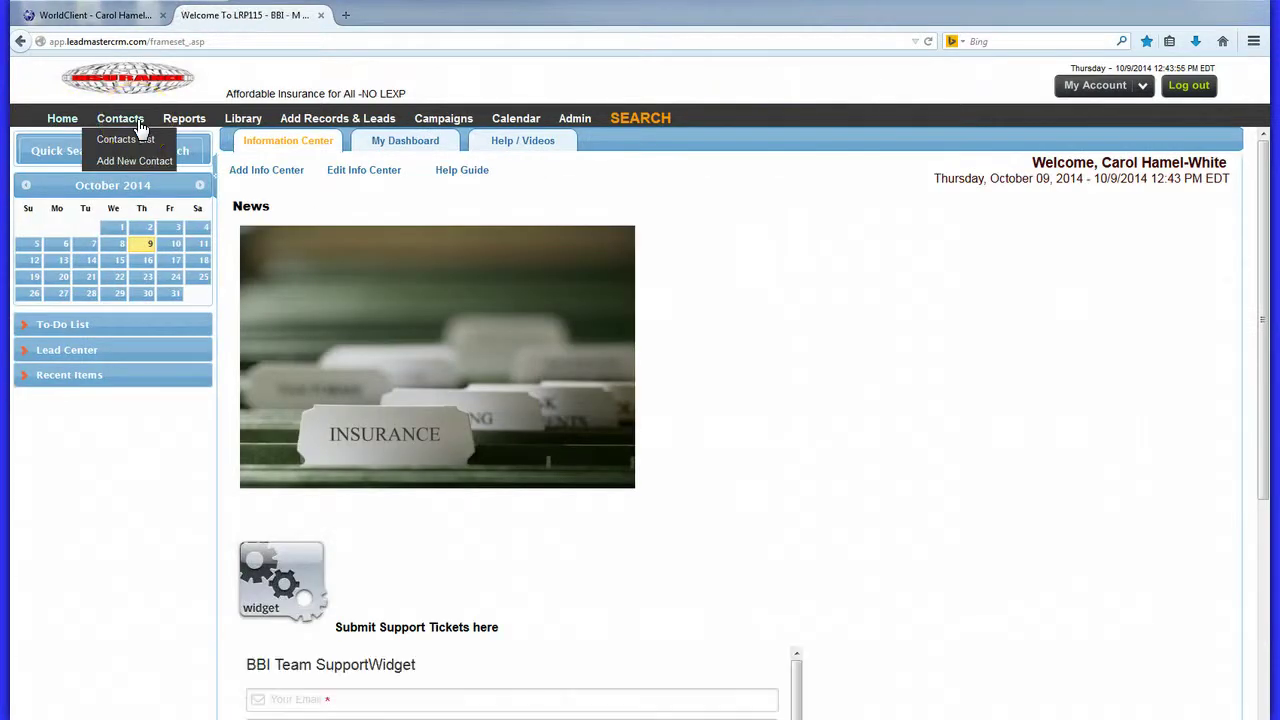
{"action": "left_click", "coordinate": [140, 129]}
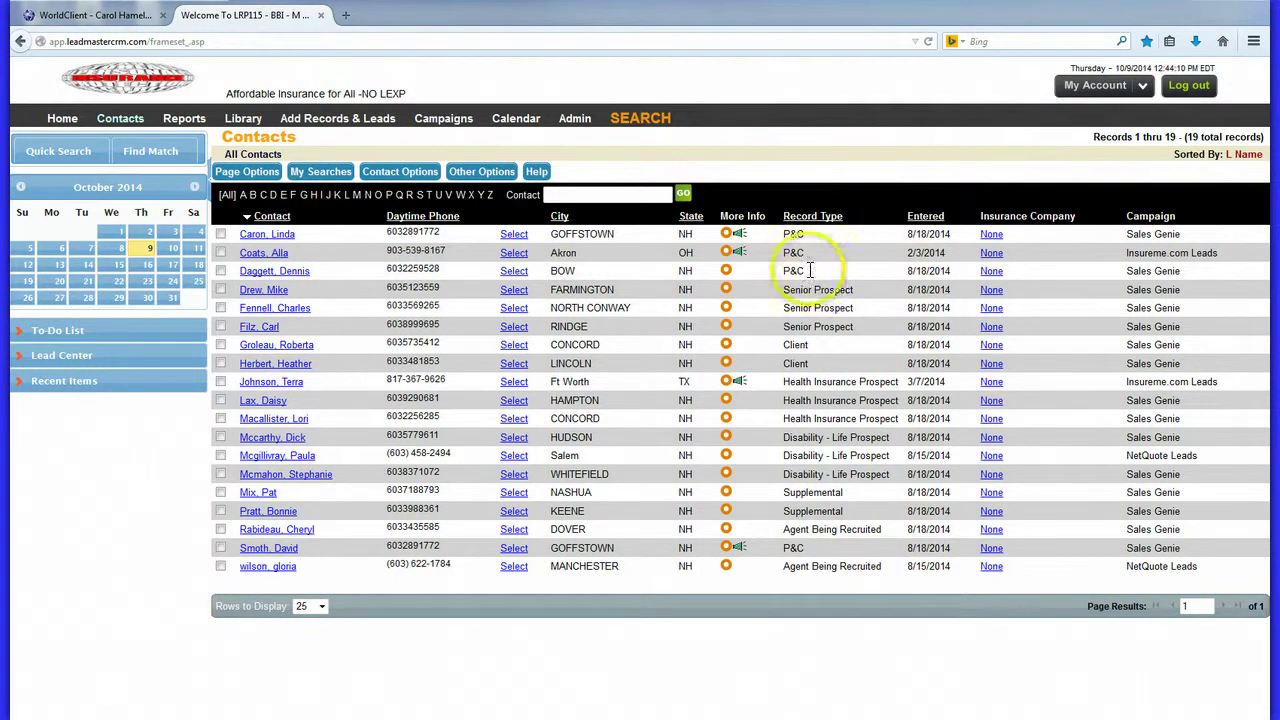
{"action": "left_click_drag", "start_coordinate": [860, 290], "coordinate": [784, 297]}
{"action": "left_click_drag", "start_coordinate": [815, 347], "coordinate": [780, 347]}
{"action": "left_click_drag", "start_coordinate": [890, 381], "coordinate": [777, 384]}
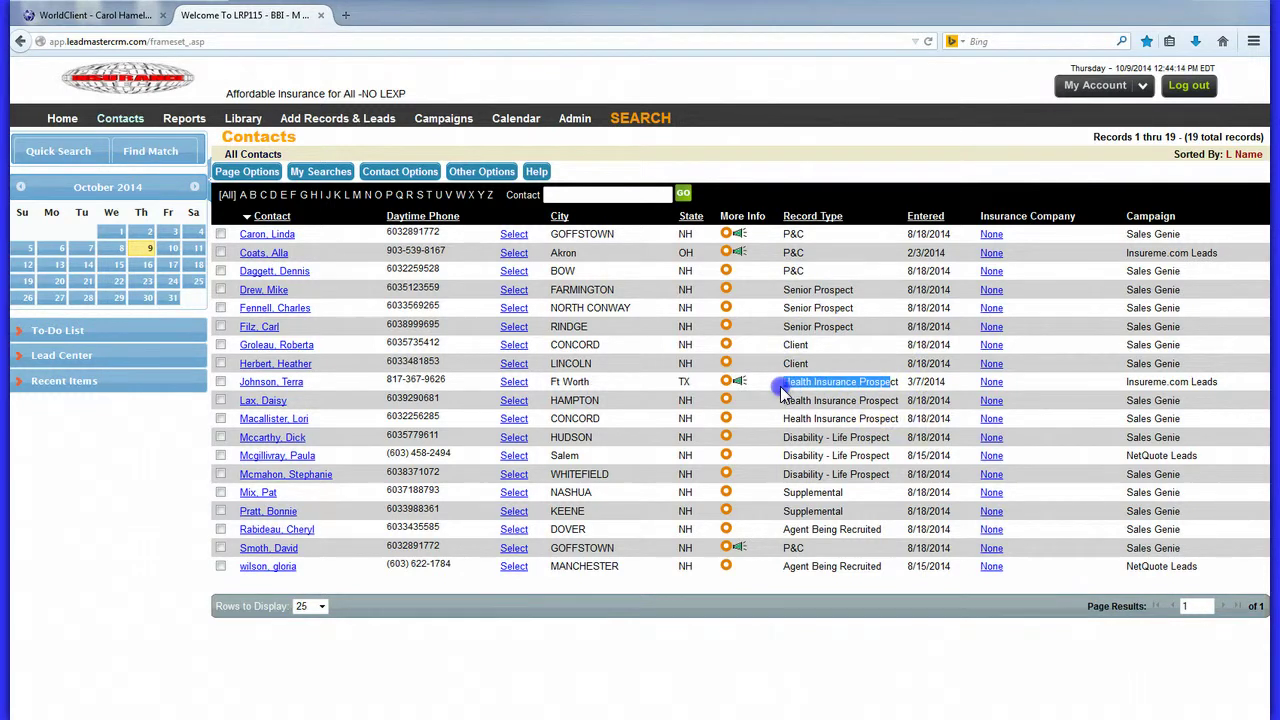
{"action": "left_click_drag", "start_coordinate": [870, 477], "coordinate": [784, 476]}
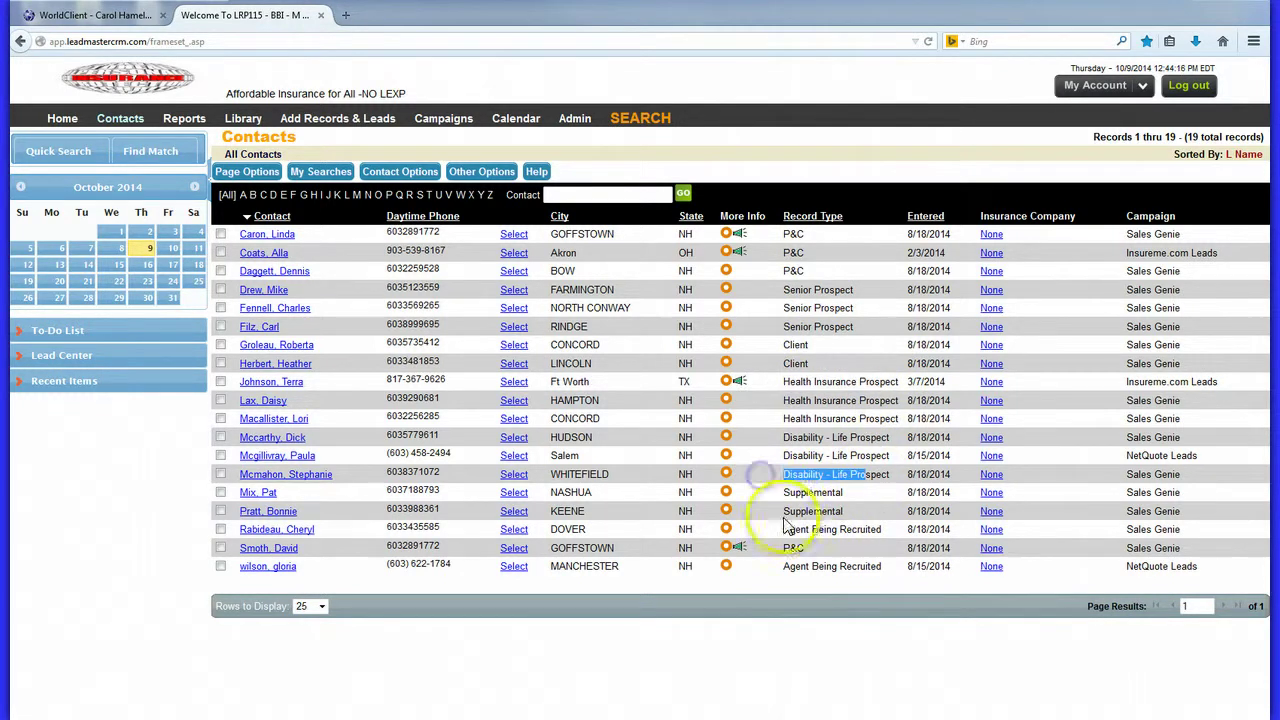
{"action": "left_click_drag", "start_coordinate": [886, 529], "coordinate": [784, 535]}
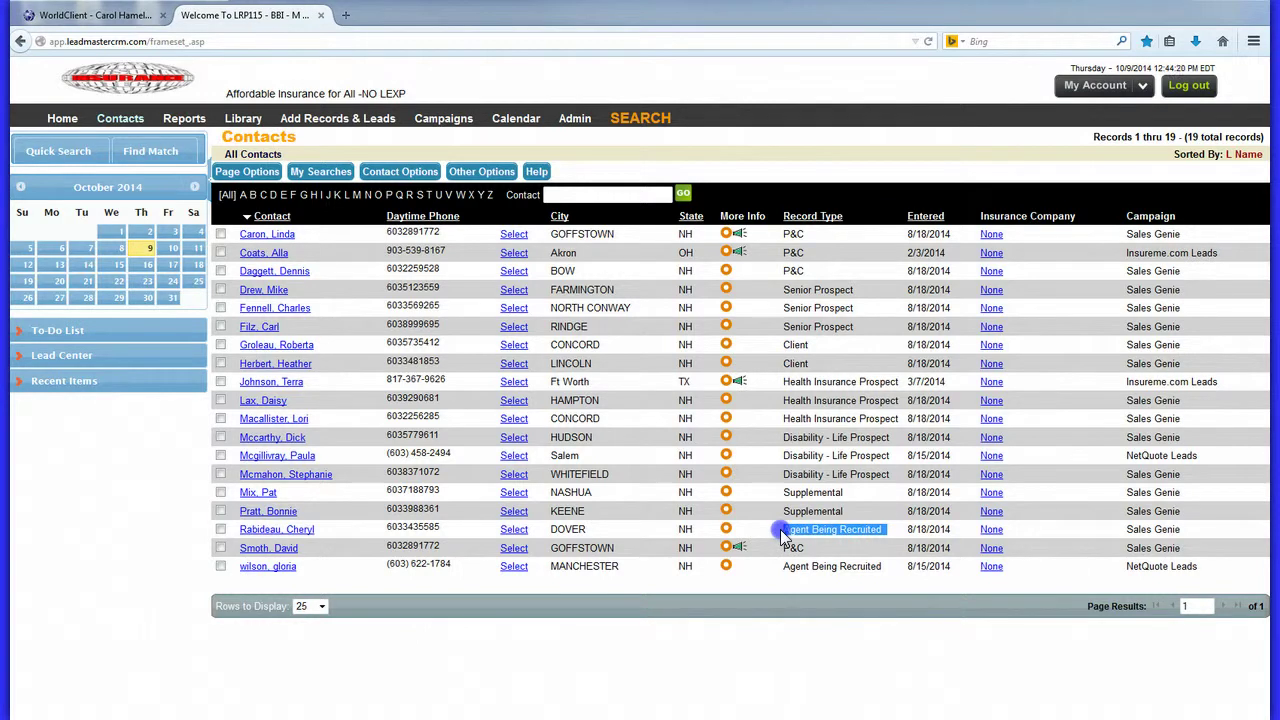
{"action": "right_click", "coordinate": [801, 526]}
{"action": "left_click", "coordinate": [835, 538]}
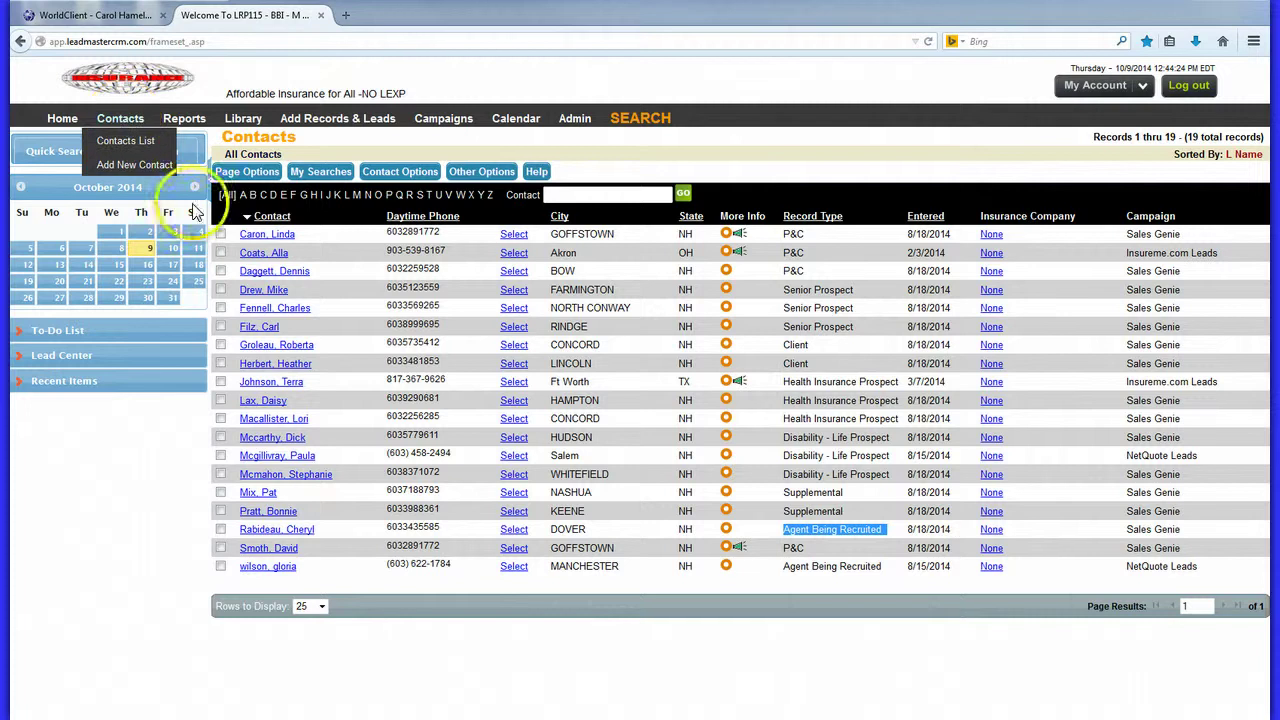
Step: Open the first contact's record and view its sections from Snapshot through Field Agent - Quick Actions and Carriers
{"action": "mouse_move", "coordinate": [230, 180]}
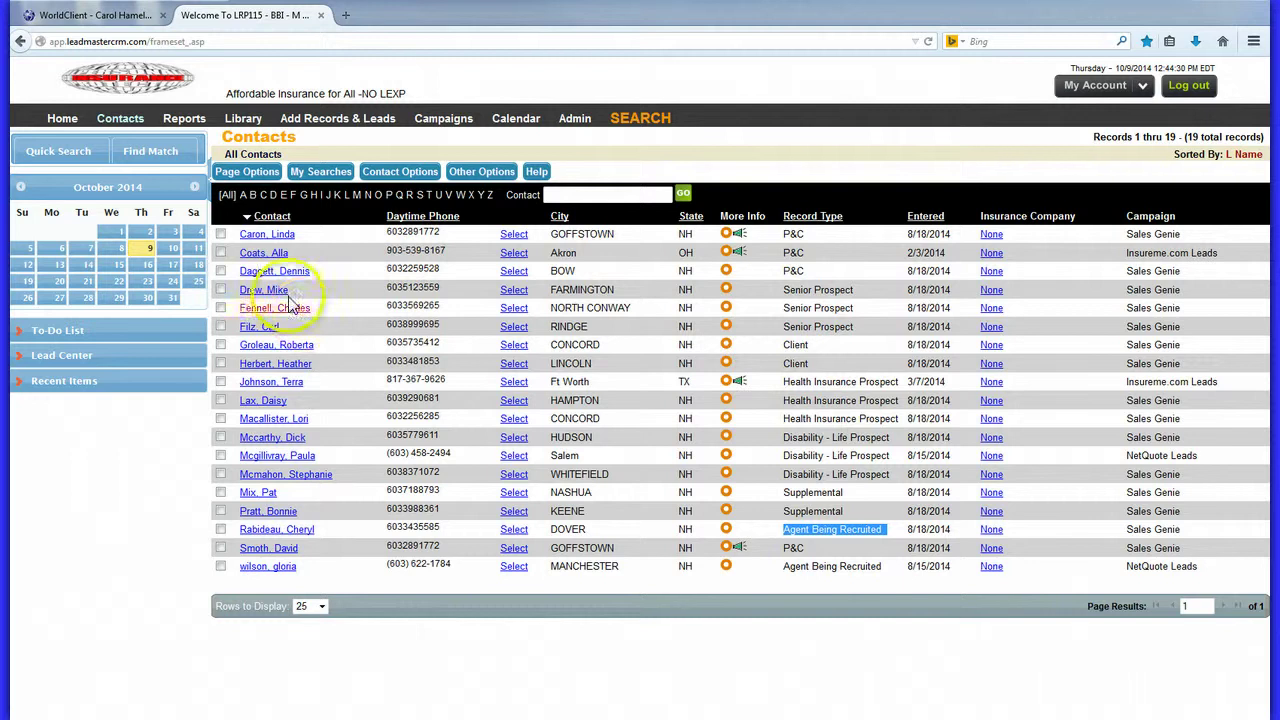
{"action": "left_click", "coordinate": [266, 236]}
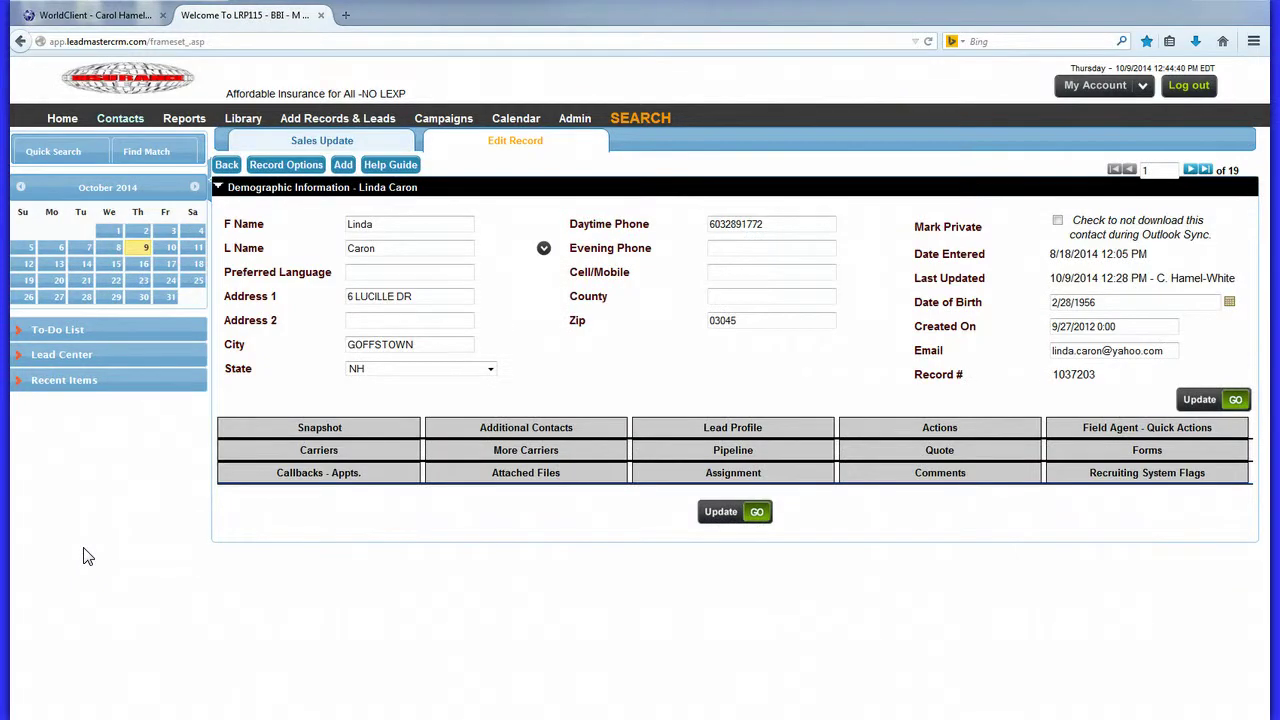
{"action": "left_click", "coordinate": [150, 504]}
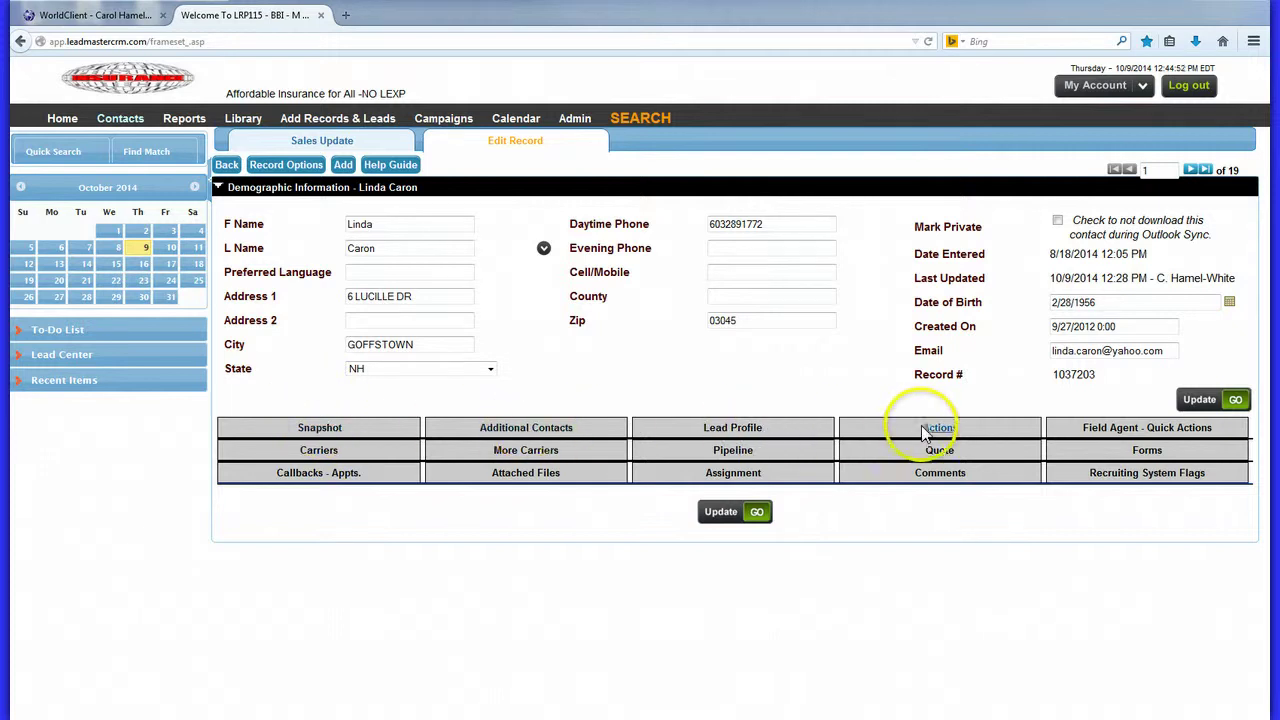
{"action": "left_click", "coordinate": [312, 432]}
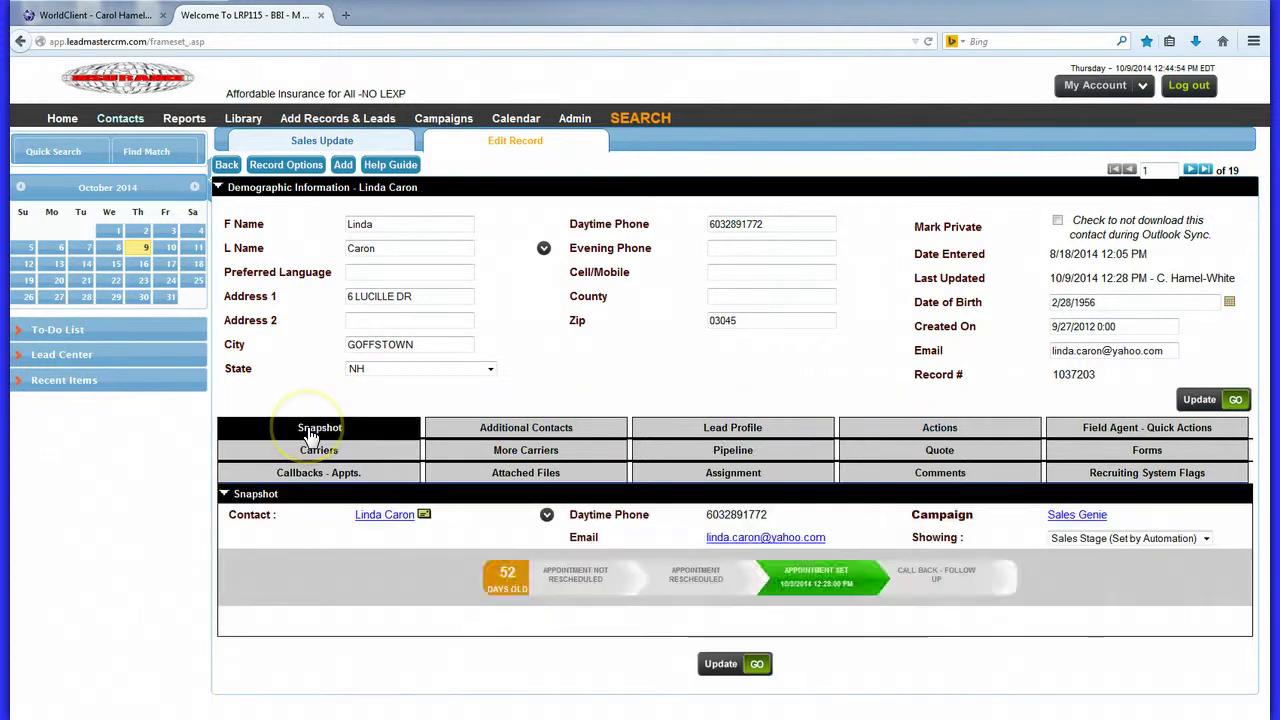
{"action": "left_click", "coordinate": [525, 436]}
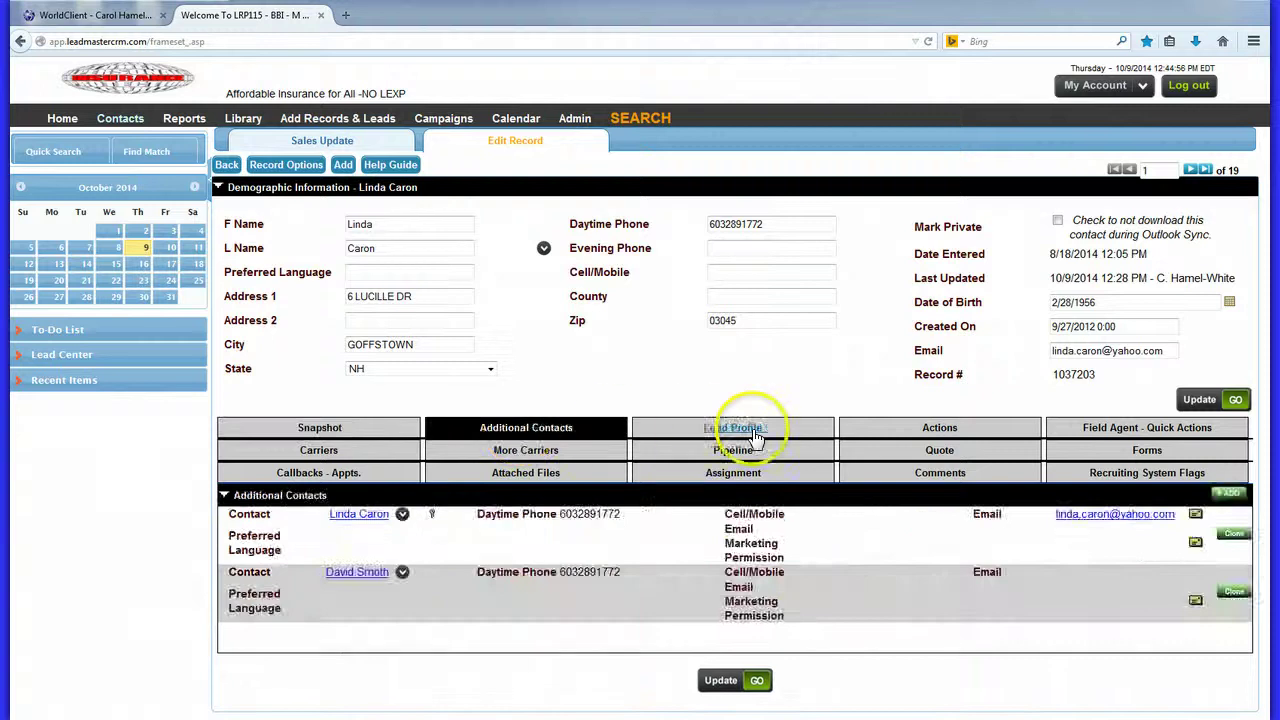
{"action": "left_click", "coordinate": [770, 433]}
{"action": "left_click", "coordinate": [940, 430]}
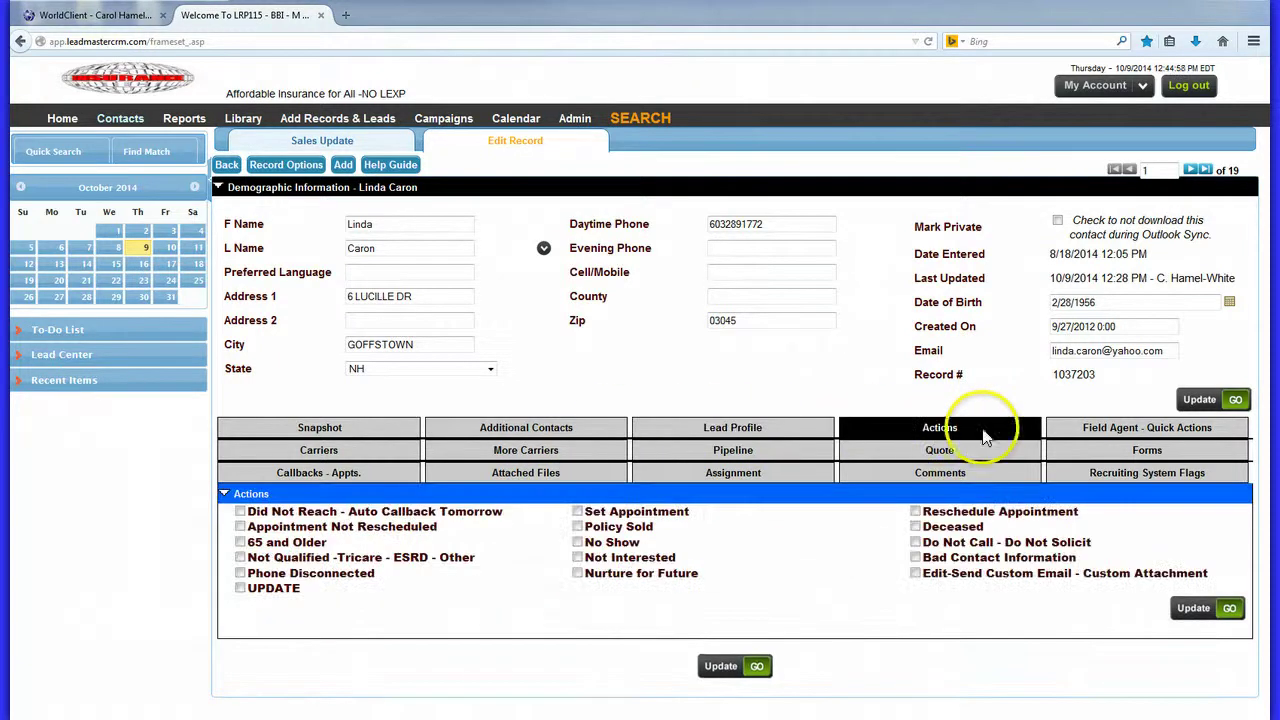
{"action": "left_click", "coordinate": [1115, 431]}
{"action": "left_click", "coordinate": [325, 452]}
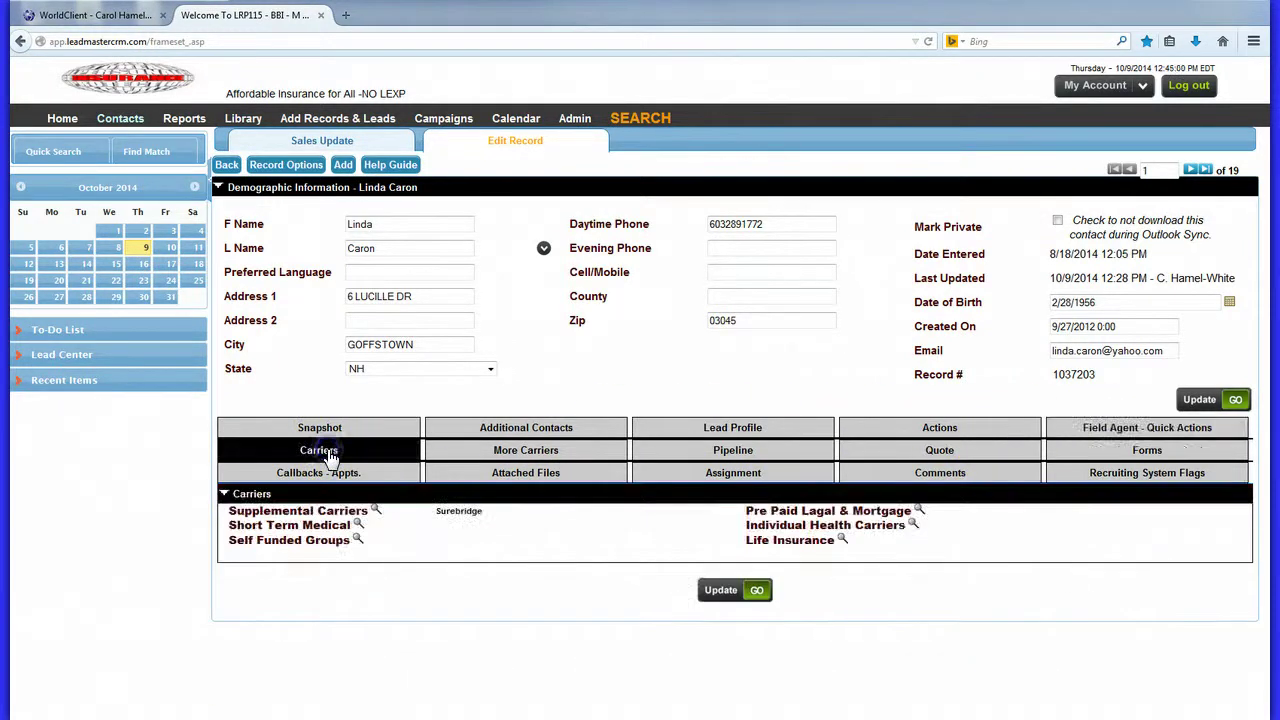
Step: Switch the contact record to the single-page layout to view its sections together, and return it to the tabbed layout
{"action": "left_click", "coordinate": [287, 166]}
{"action": "left_click", "coordinate": [282, 323]}
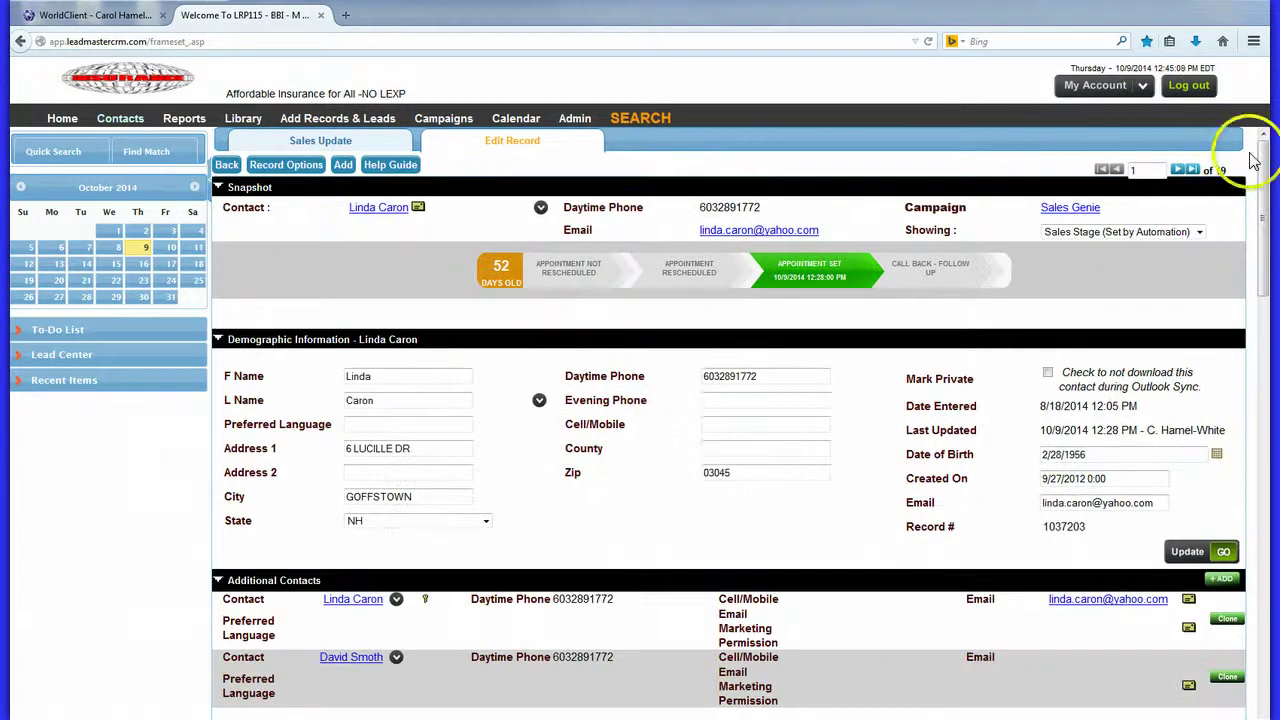
{"action": "mouse_move", "coordinate": [1268, 165]}
{"action": "left_mouse_down"}
{"action": "mouse_move", "coordinate": [1268, 620]}
{"action": "mouse_move", "coordinate": [1268, 165]}
{"action": "left_mouse_up"}
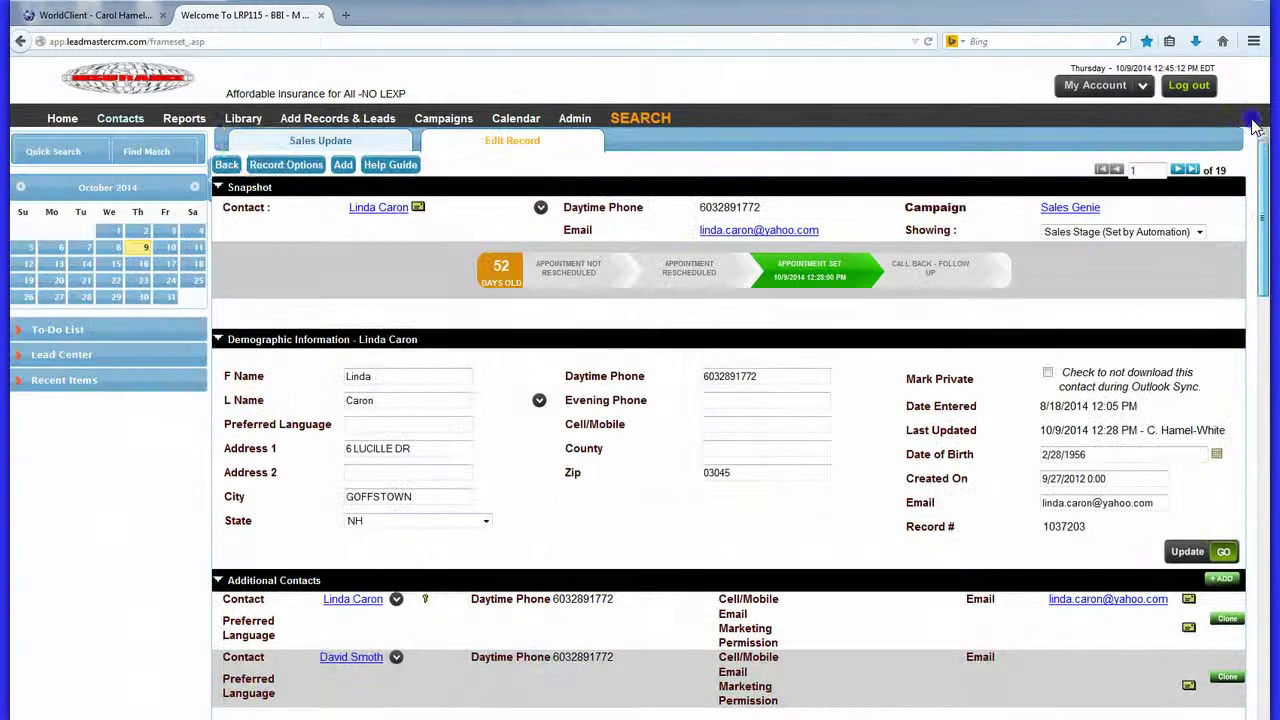
{"action": "left_click", "coordinate": [286, 165]}
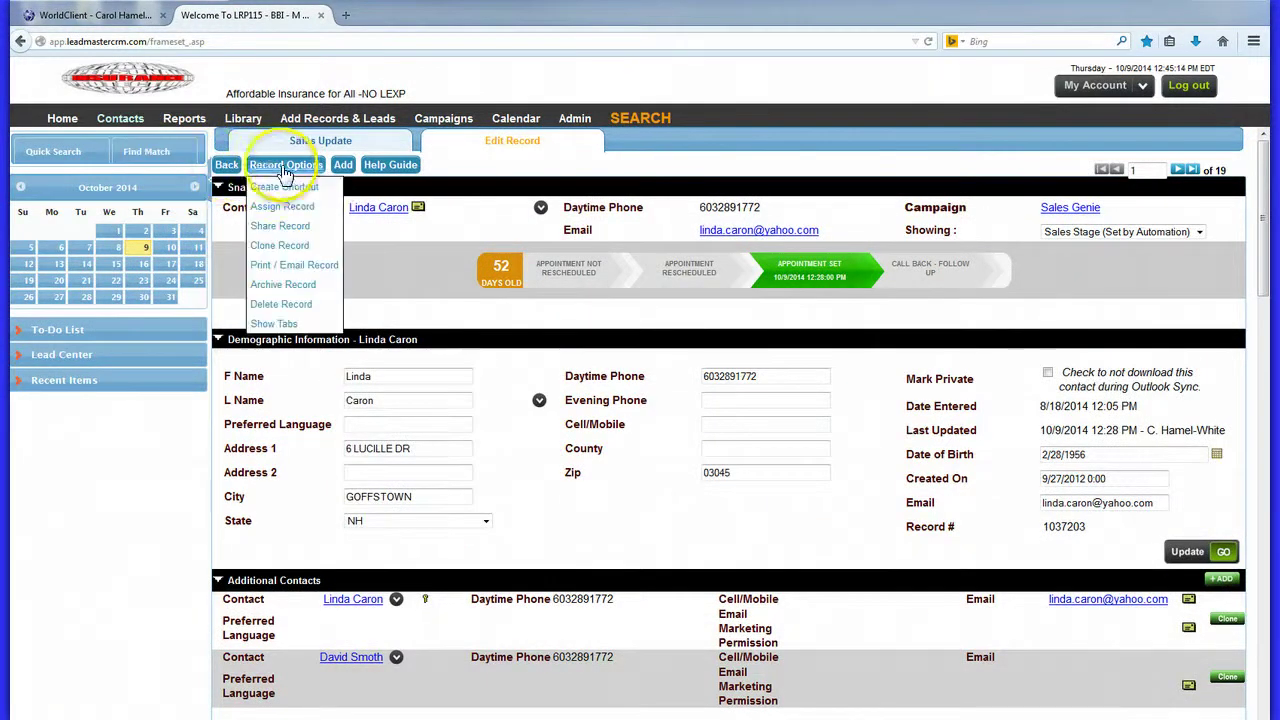
{"action": "left_click", "coordinate": [291, 326]}
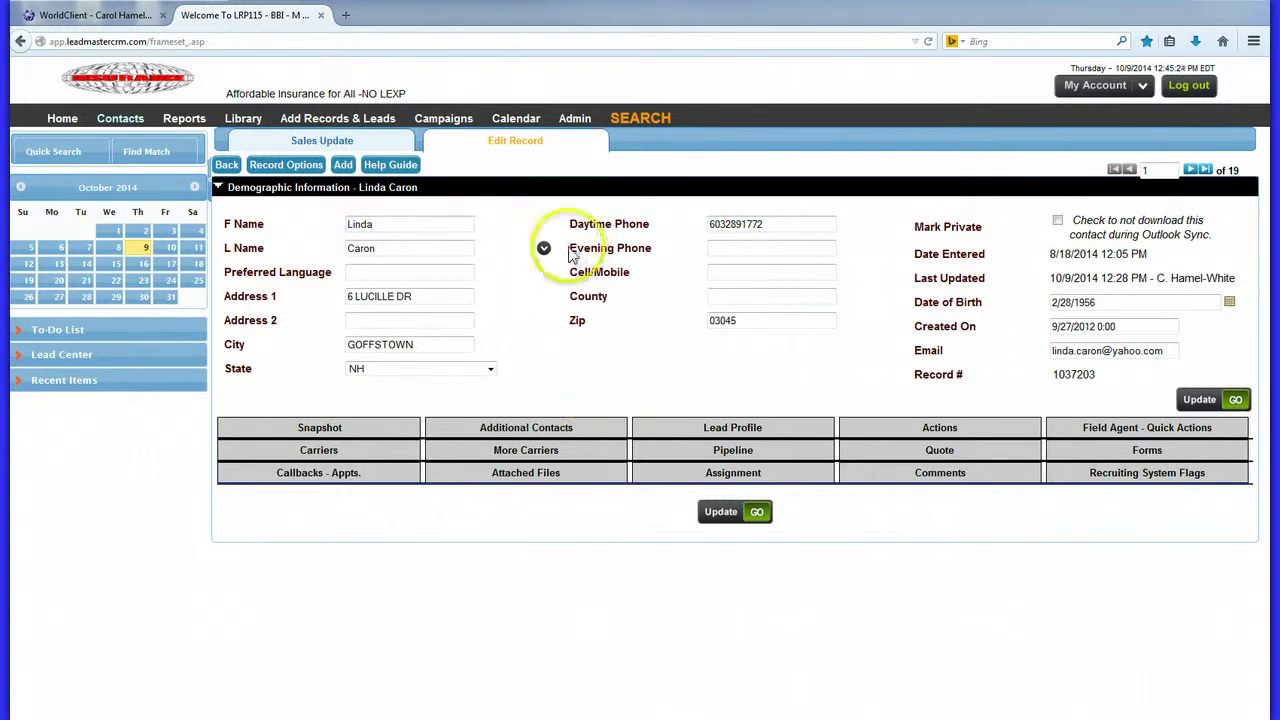
Step: View the record's snapshot and additional contacts, and examine the Add New Contact form without adding anyone
{"action": "left_click", "coordinate": [319, 430]}
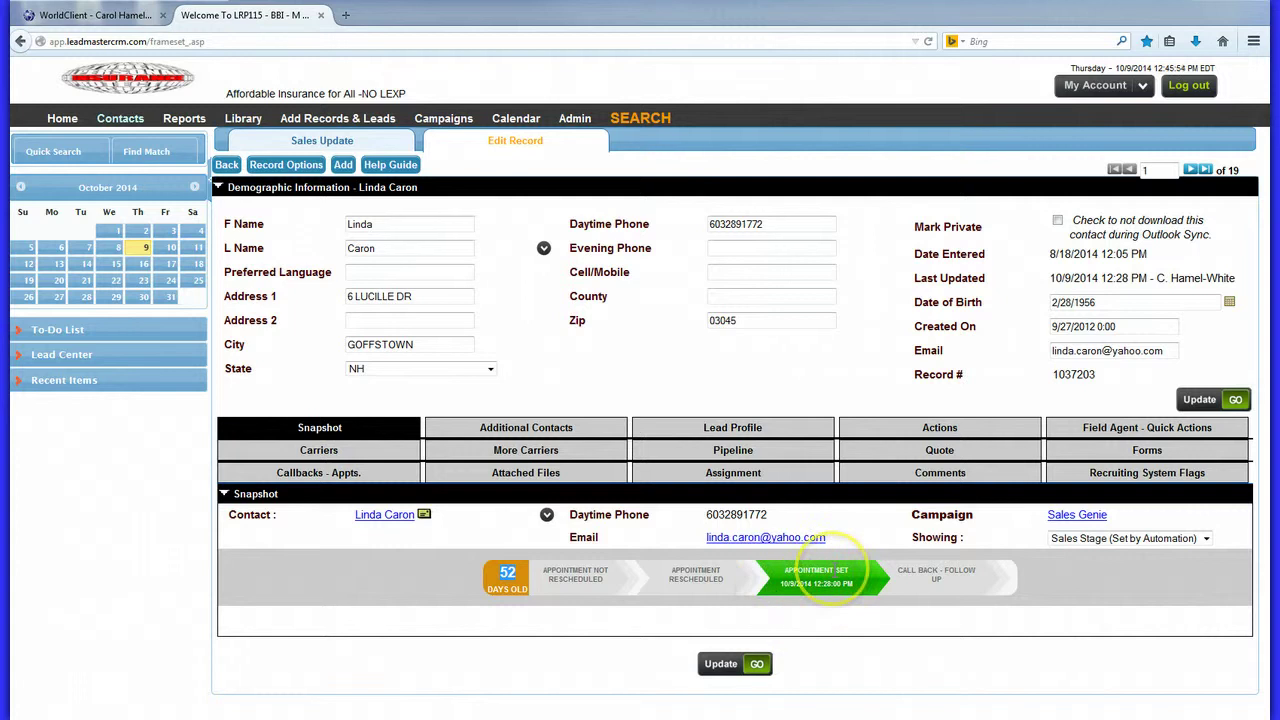
{"action": "left_click", "coordinate": [537, 429]}
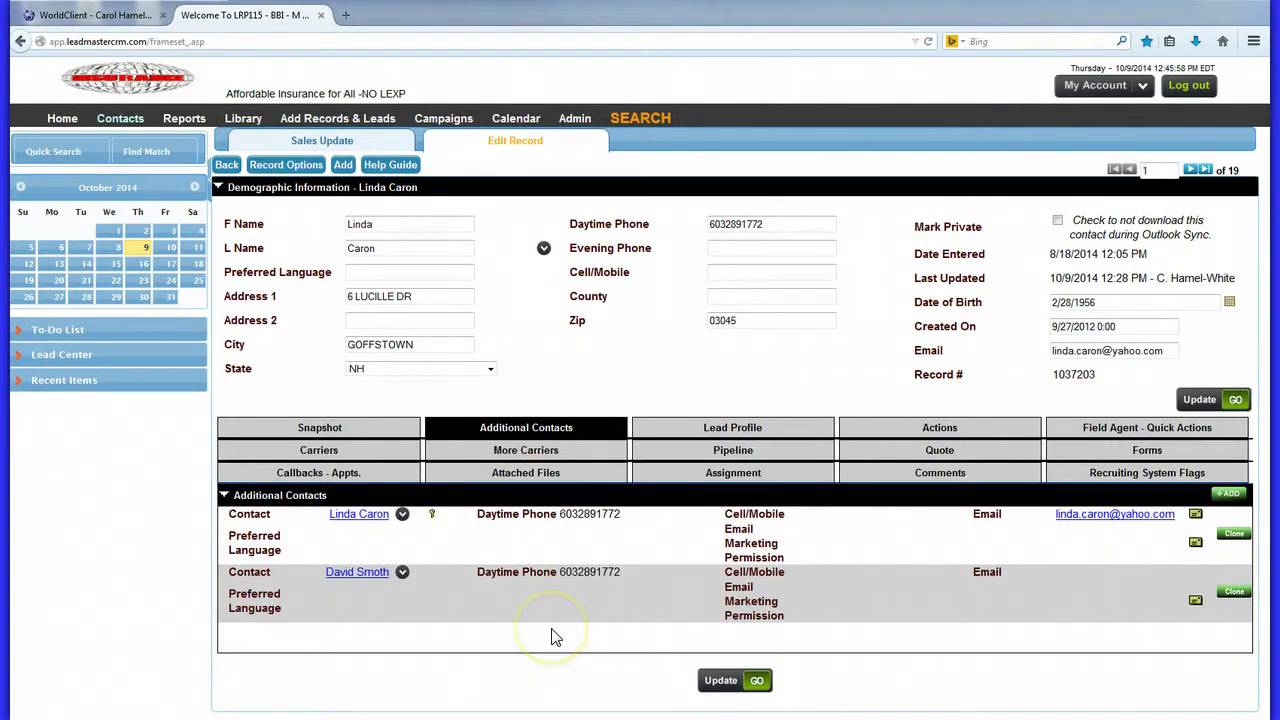
{"action": "left_click", "coordinate": [1229, 495]}
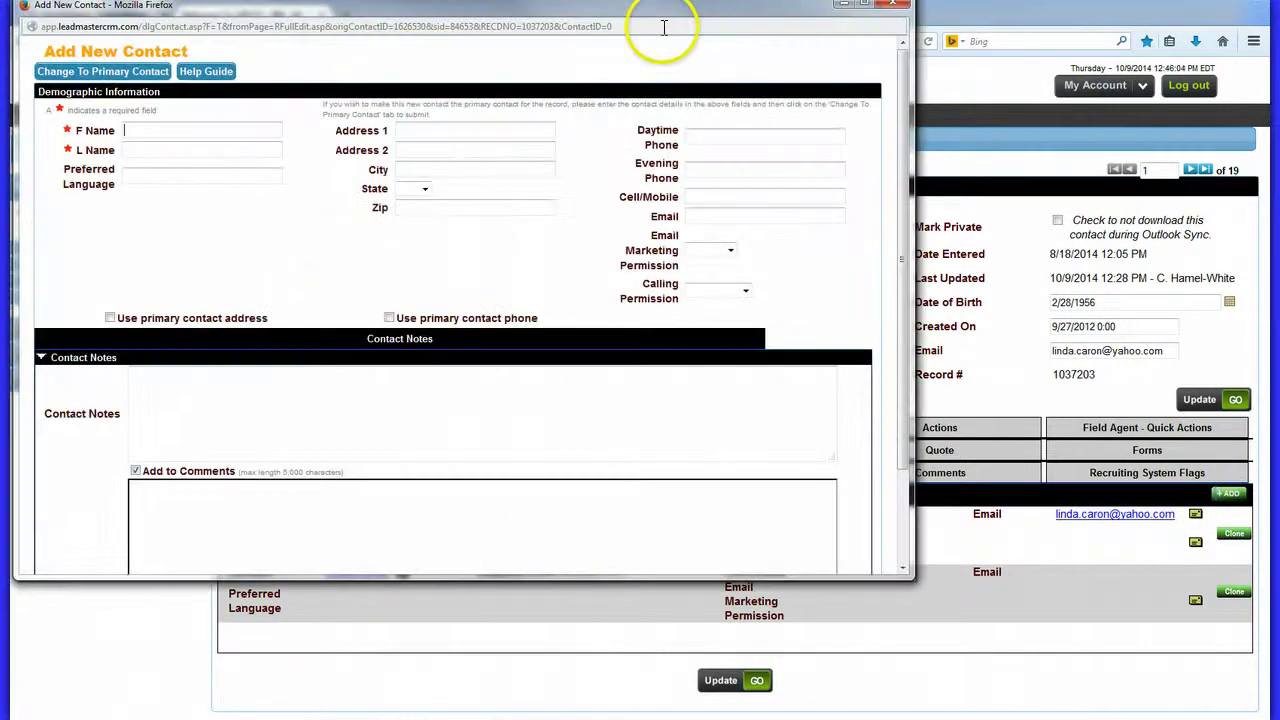
{"action": "left_click_drag", "start_coordinate": [906, 80], "coordinate": [908, 245]}
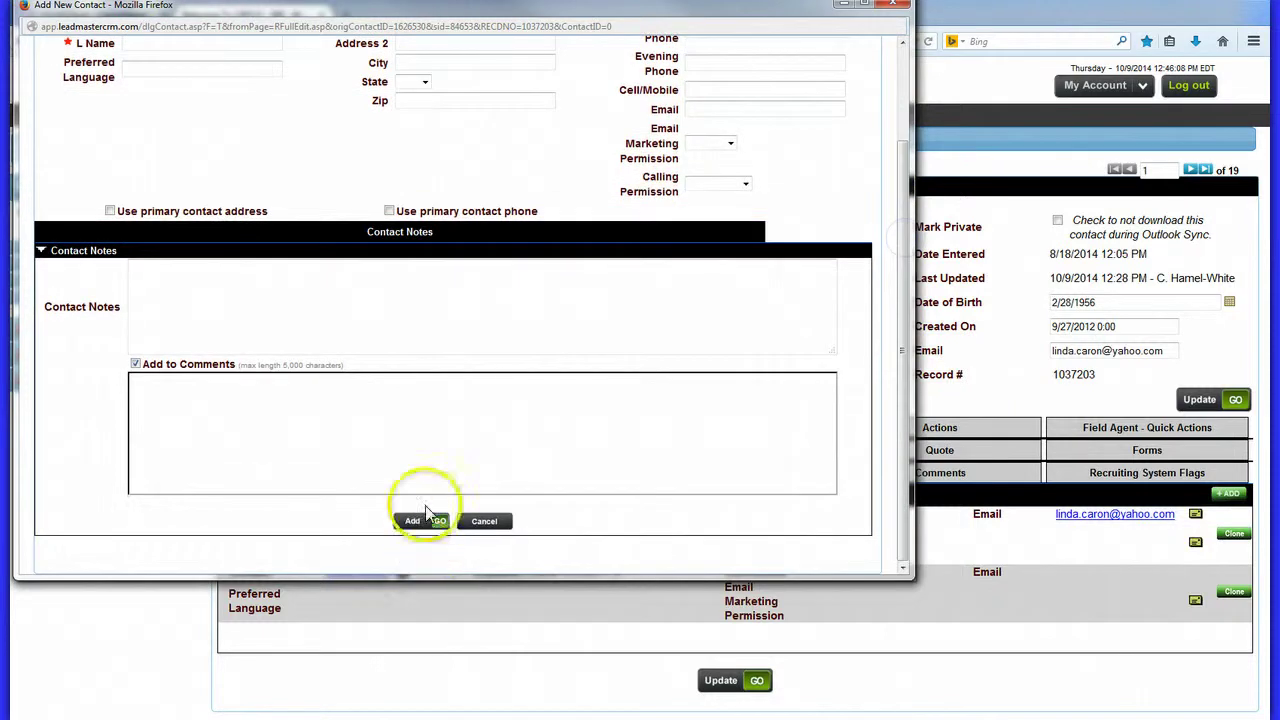
{"action": "left_click", "coordinate": [893, 14]}
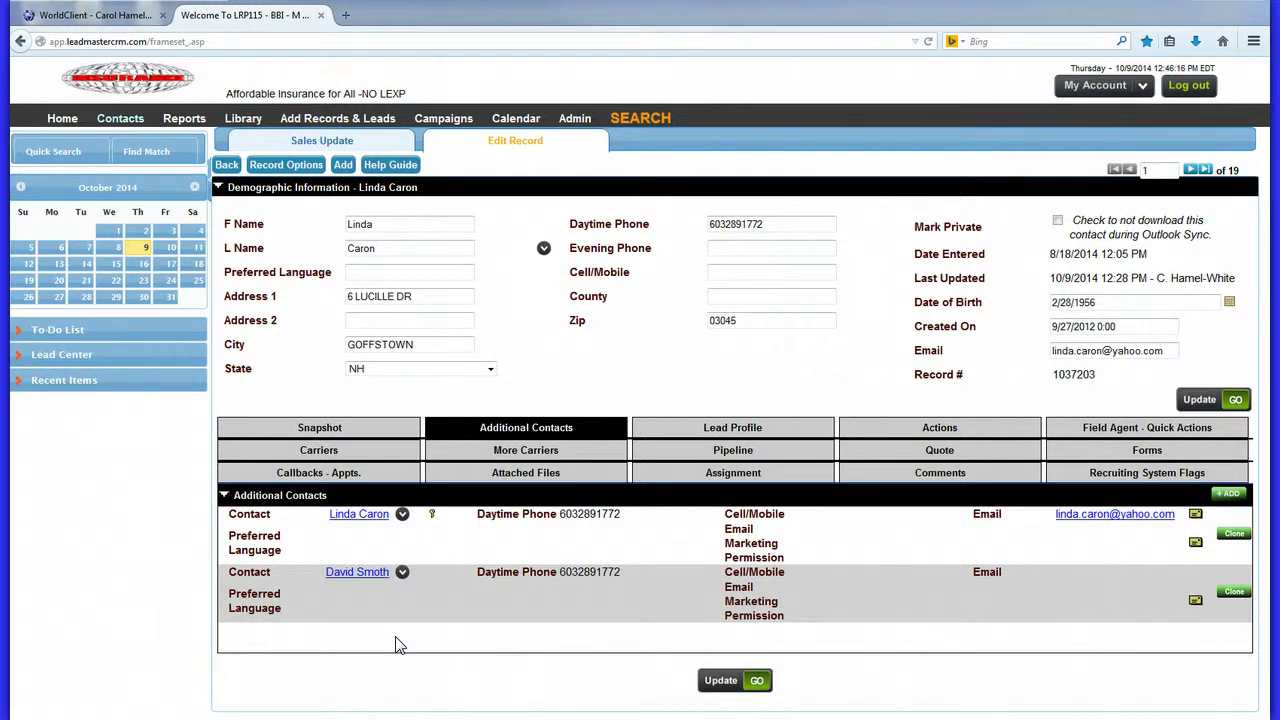
{"action": "left_click", "coordinate": [309, 643]}
{"action": "left_click", "coordinate": [83, 645]}
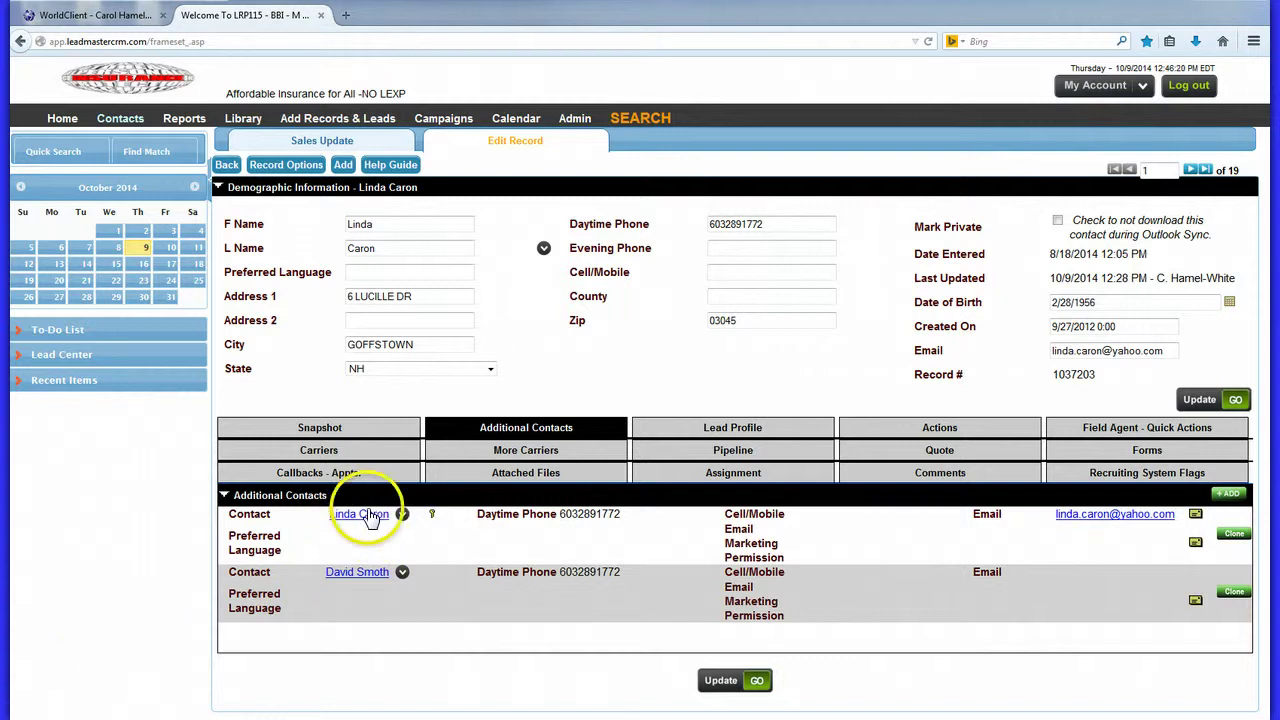
Step: Open a new email message to the primary contact, examine the composing form and view the available email message templates
{"action": "mouse_move", "coordinate": [340, 516]}
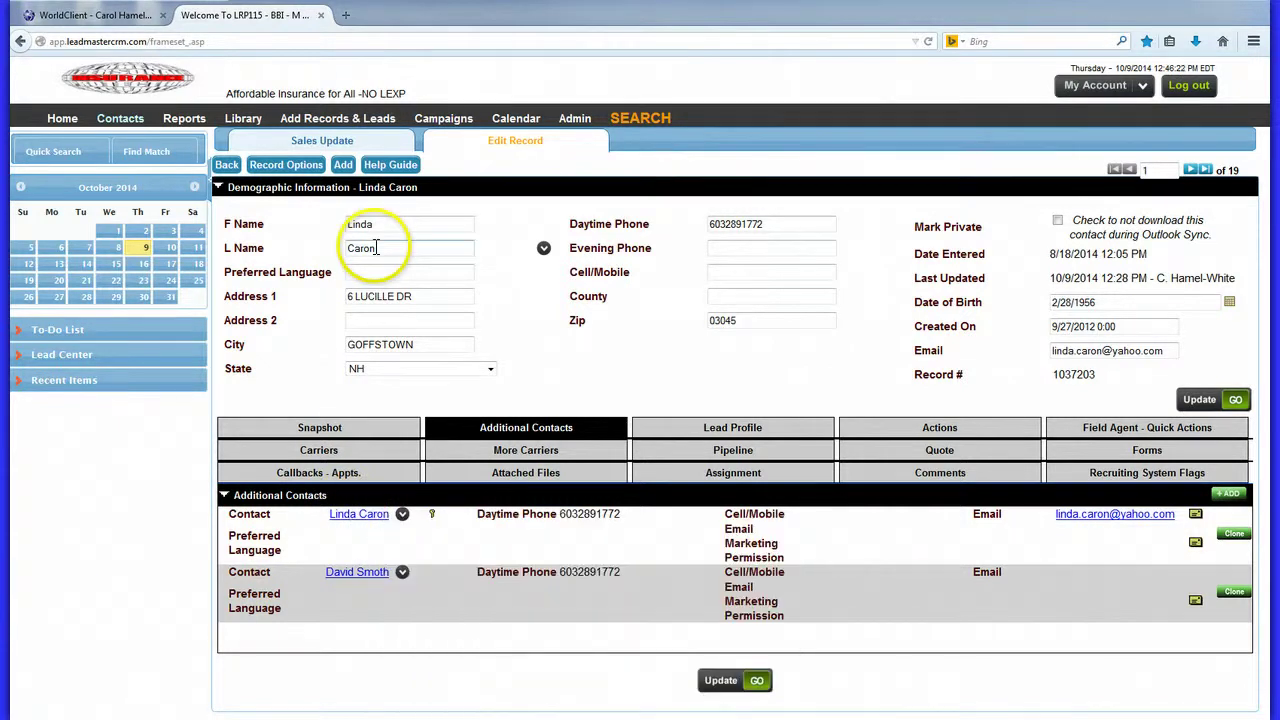
{"action": "left_click", "coordinate": [1196, 516]}
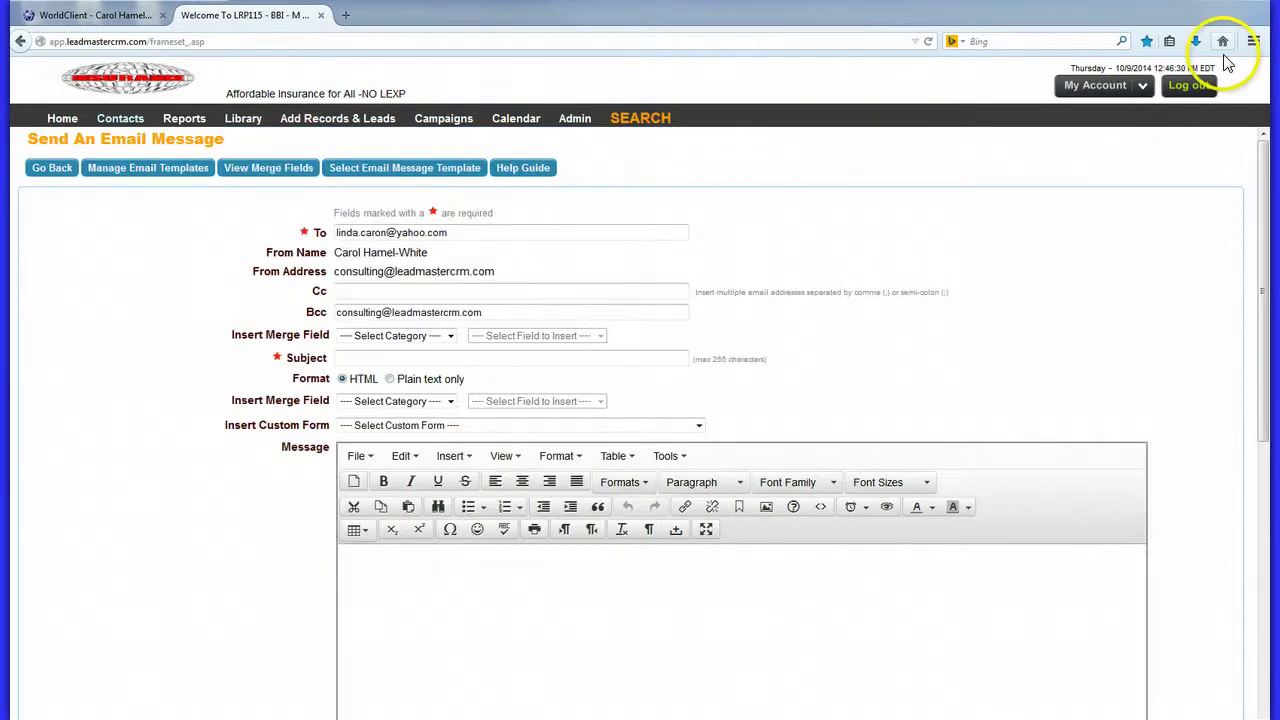
{"action": "scroll", "coordinate": [160, 488], "scroll_direction": "down", "scroll_amount": 5}
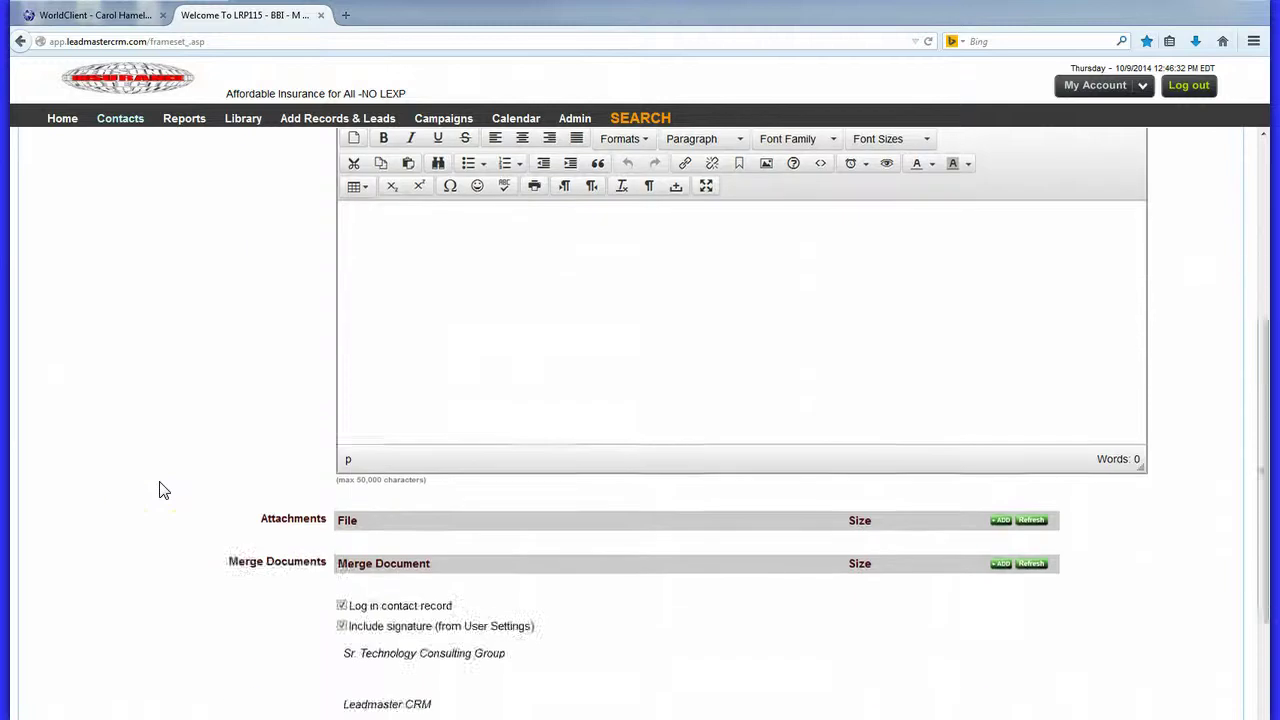
{"action": "scroll", "coordinate": [163, 490], "scroll_direction": "up", "scroll_amount": 2}
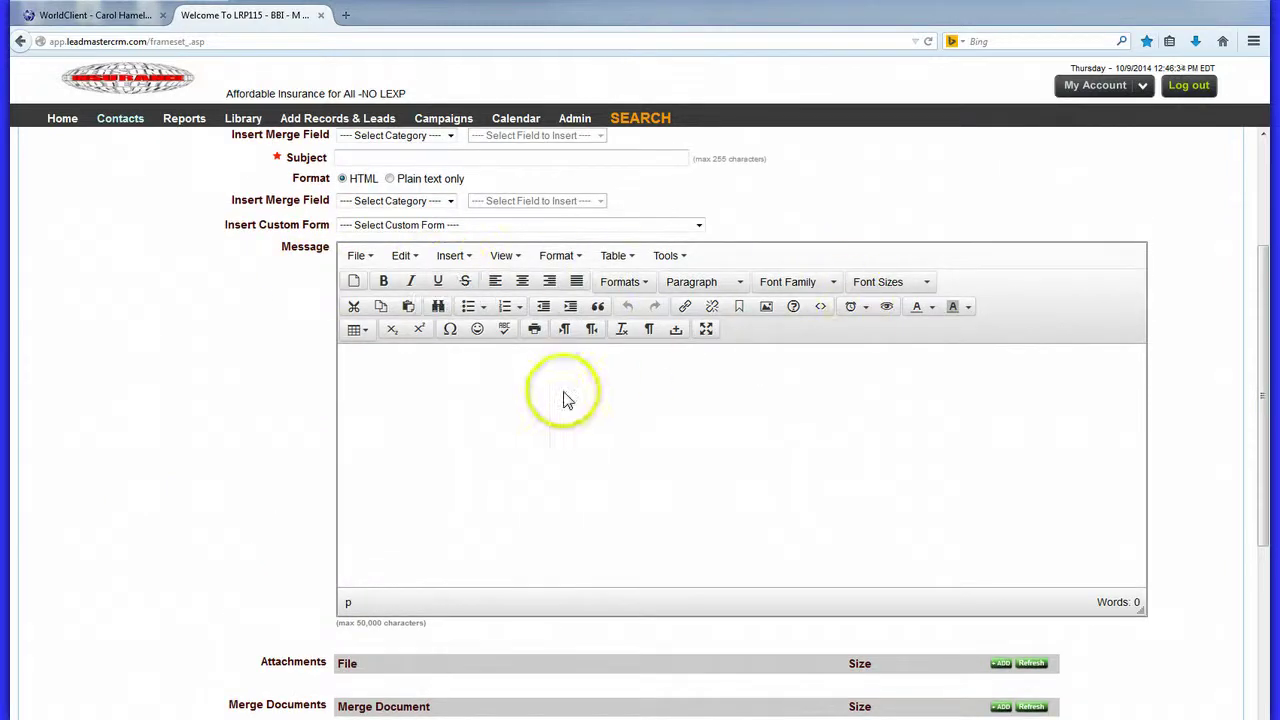
{"action": "scroll", "coordinate": [272, 413], "scroll_direction": "up", "scroll_amount": 4}
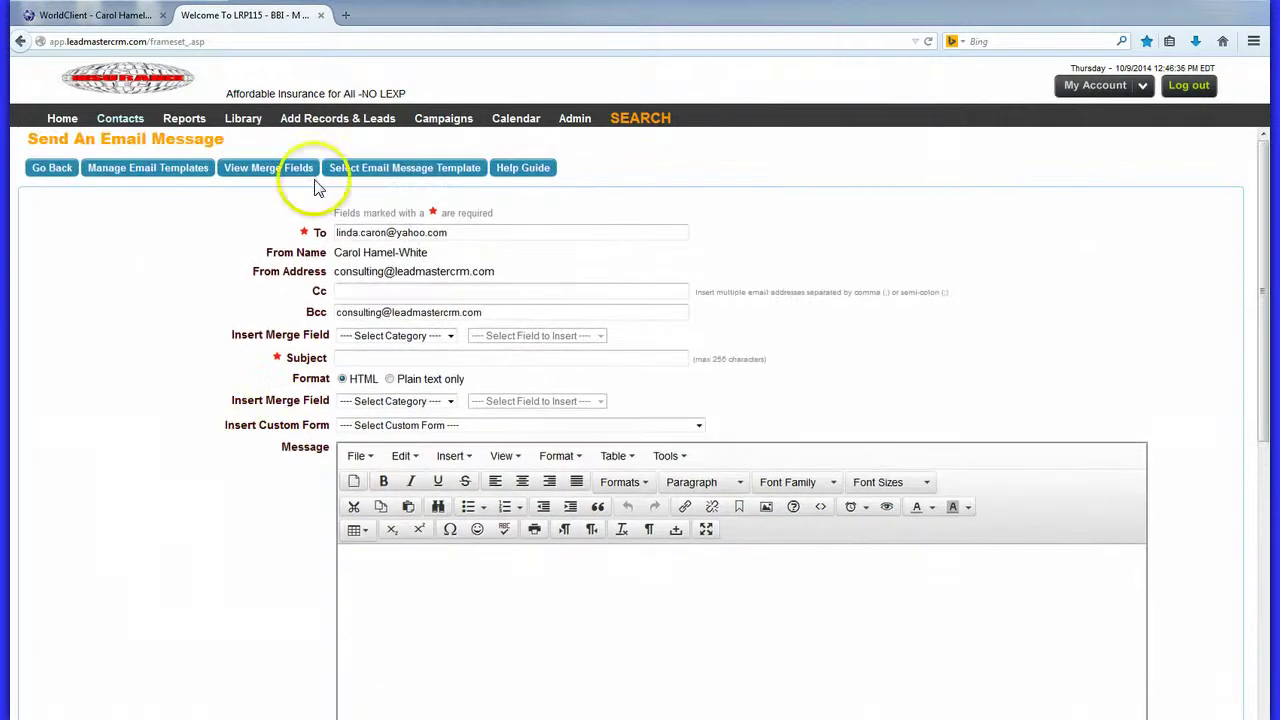
{"action": "left_click", "coordinate": [442, 177]}
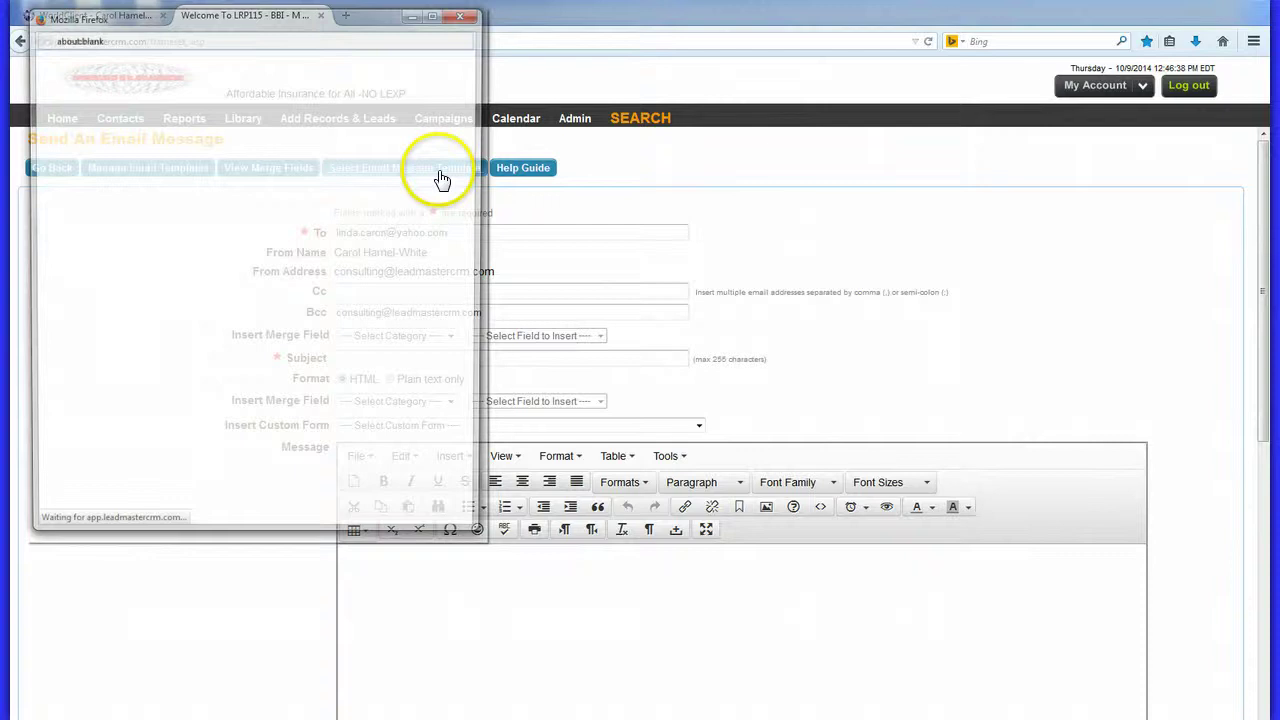
{"action": "left_click_drag", "start_coordinate": [487, 245], "coordinate": [975, 251]}
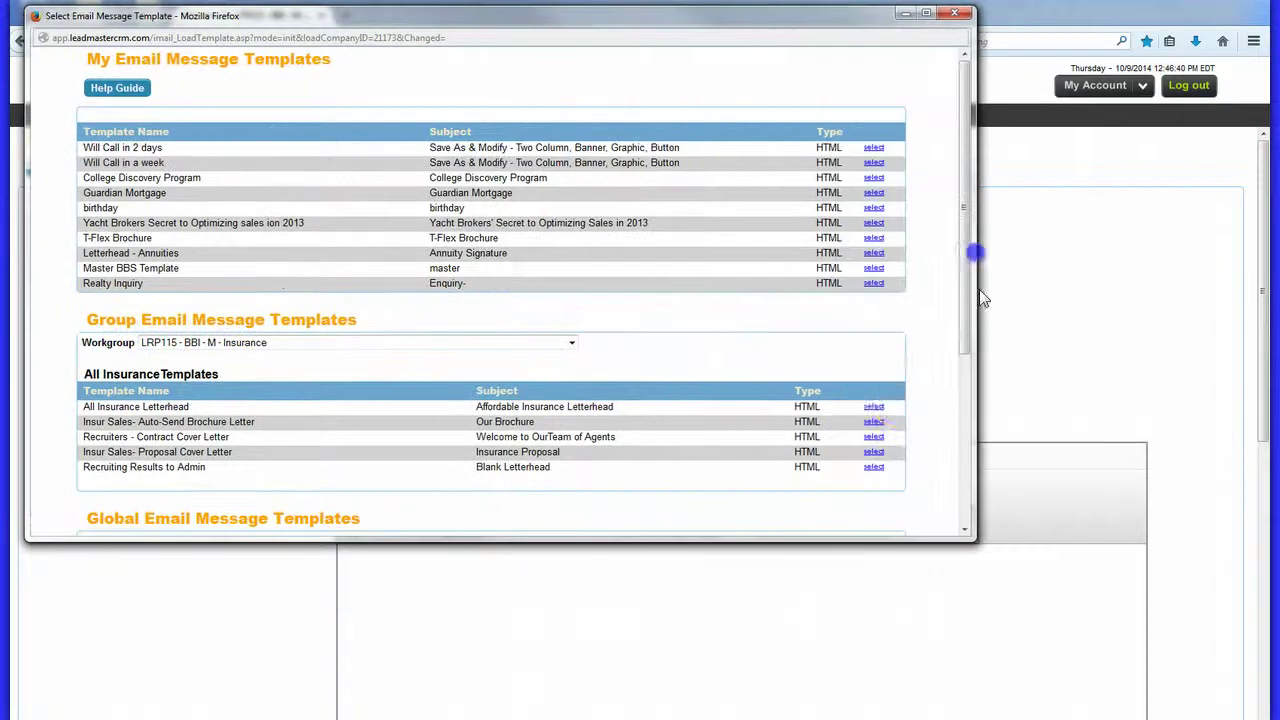
Step: Load the All Insurance Letterhead template into the email and review the message body it fills in
{"action": "left_click", "coordinate": [874, 411]}
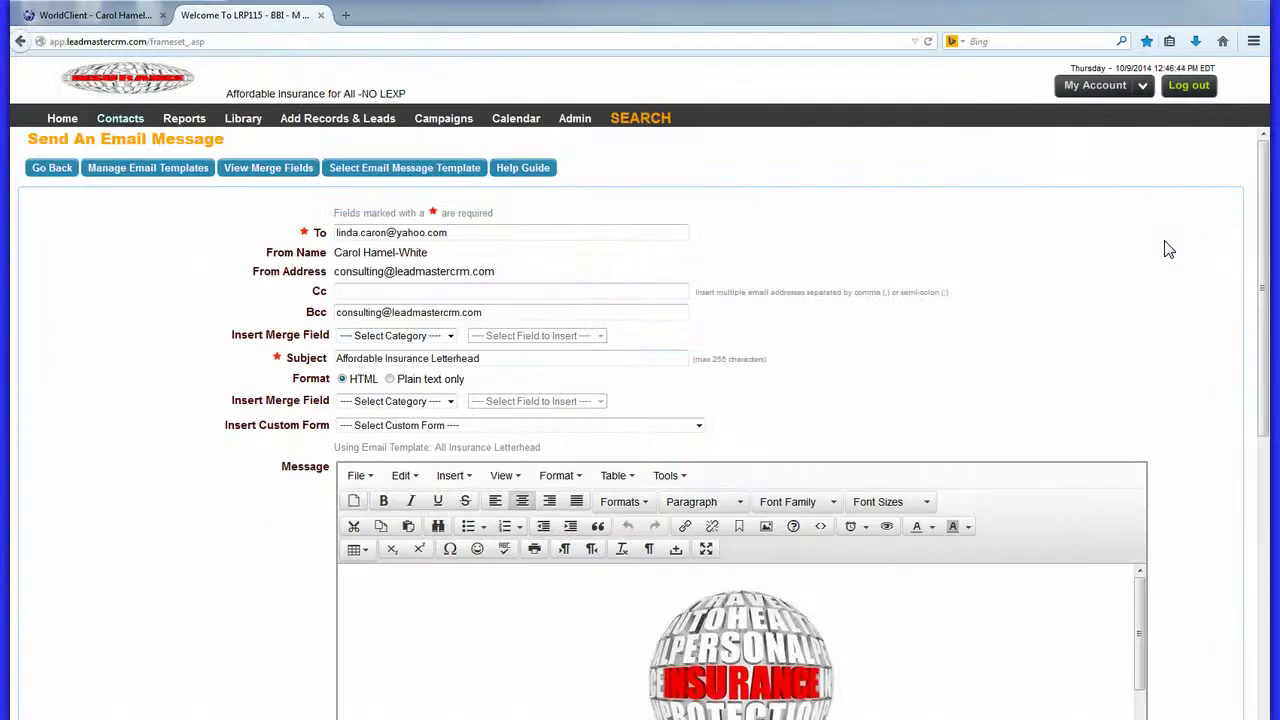
{"action": "scroll", "coordinate": [1166, 270], "scroll_direction": "down", "scroll_amount": 3}
{"action": "scroll", "coordinate": [1008, 330], "scroll_direction": "down", "scroll_amount": 3}
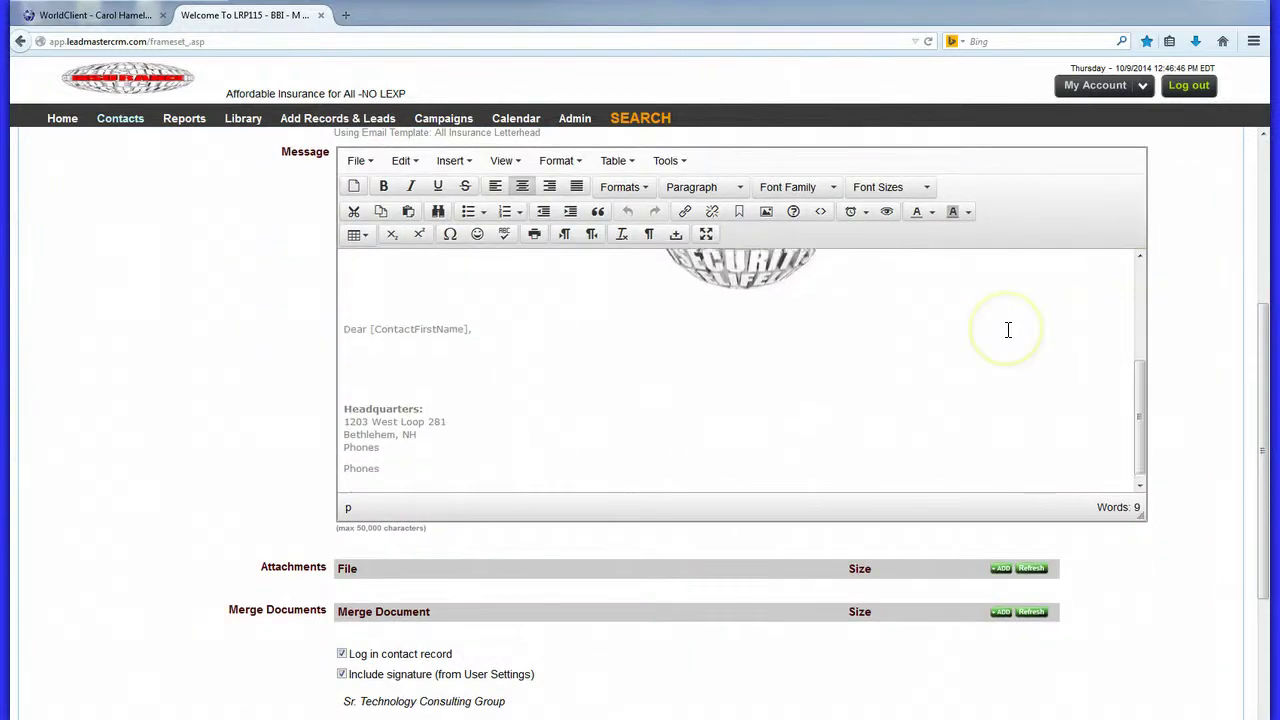
{"action": "scroll", "coordinate": [1008, 330], "scroll_direction": "up", "scroll_amount": 2}
{"action": "scroll", "coordinate": [1008, 330], "scroll_direction": "up", "scroll_amount": 2}
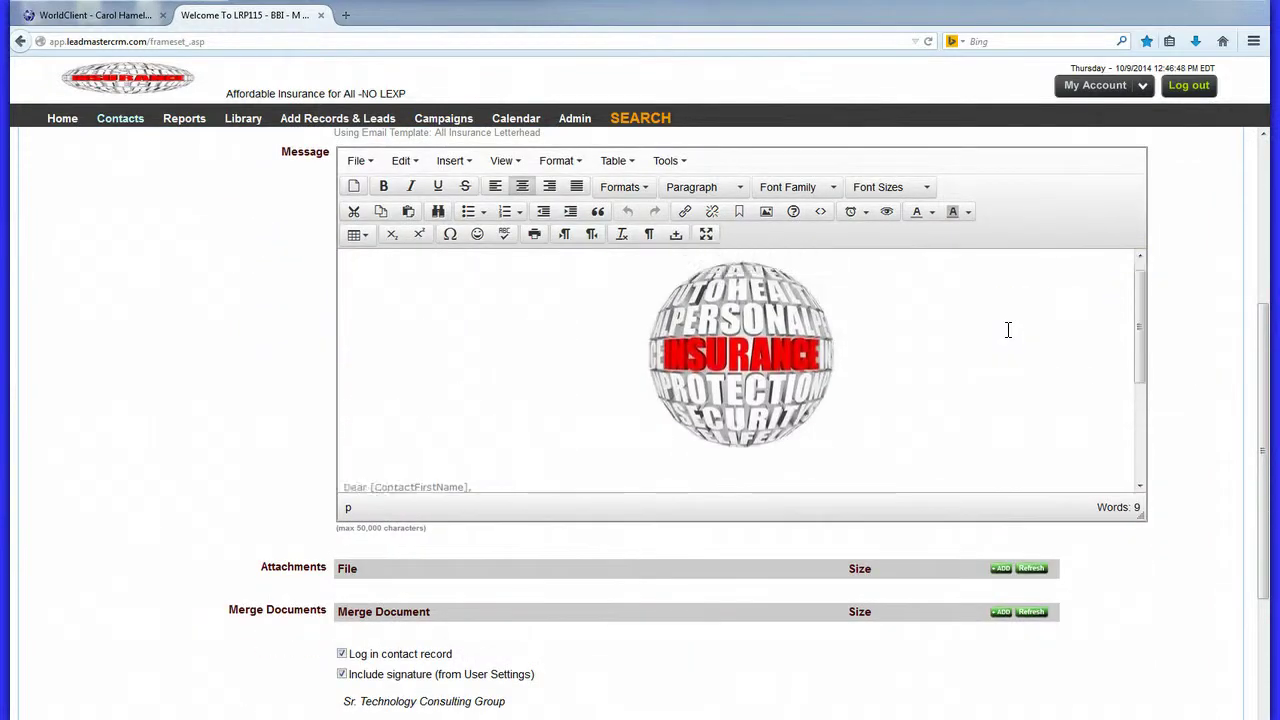
{"action": "scroll", "coordinate": [180, 337], "scroll_direction": "up", "scroll_amount": 4}
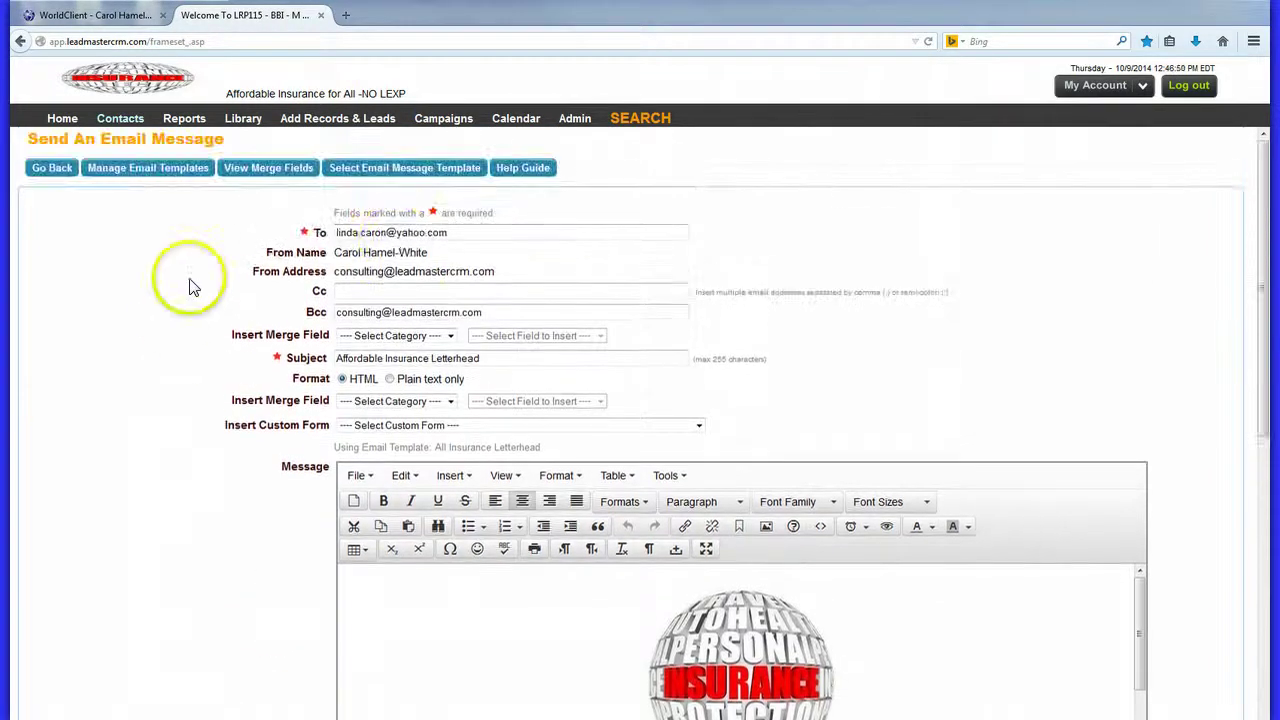
Step: Examine the email's recipient, Bcc and subject fields, the attachment and merge document options, and the test message address
{"action": "left_click_drag", "start_coordinate": [471, 232], "coordinate": [312, 232]}
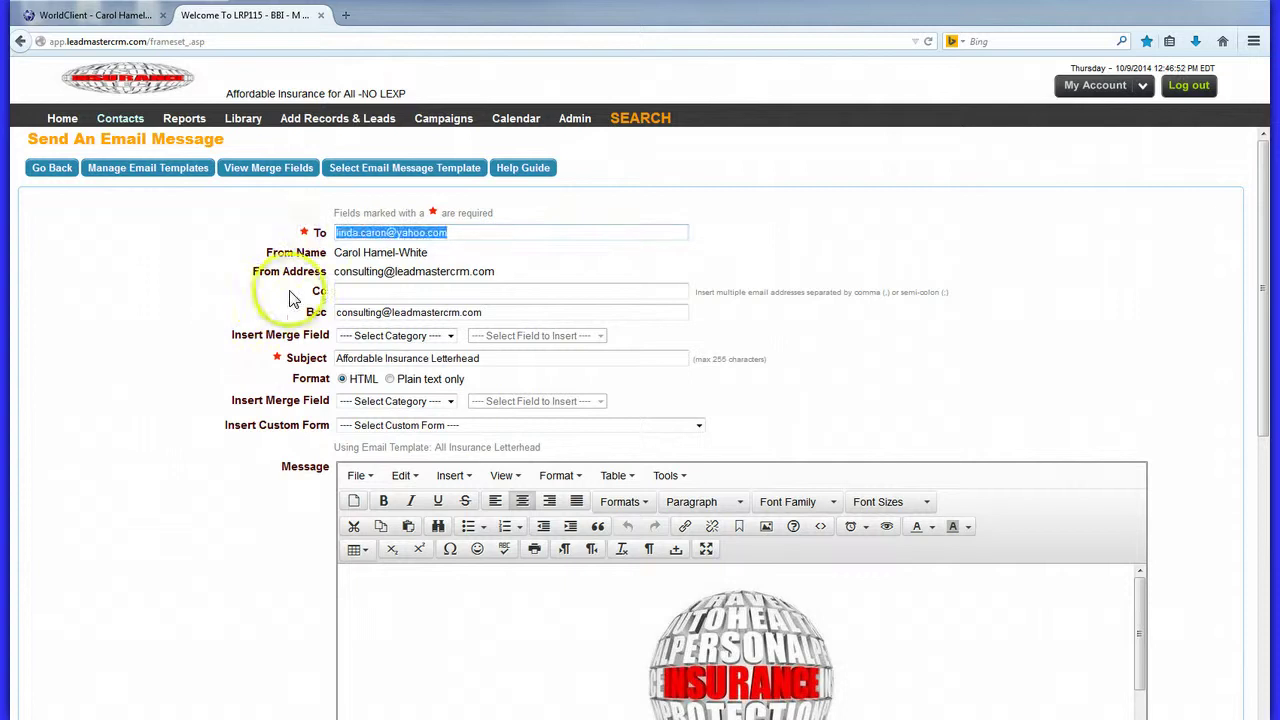
{"action": "left_click_drag", "start_coordinate": [300, 289], "coordinate": [333, 296]}
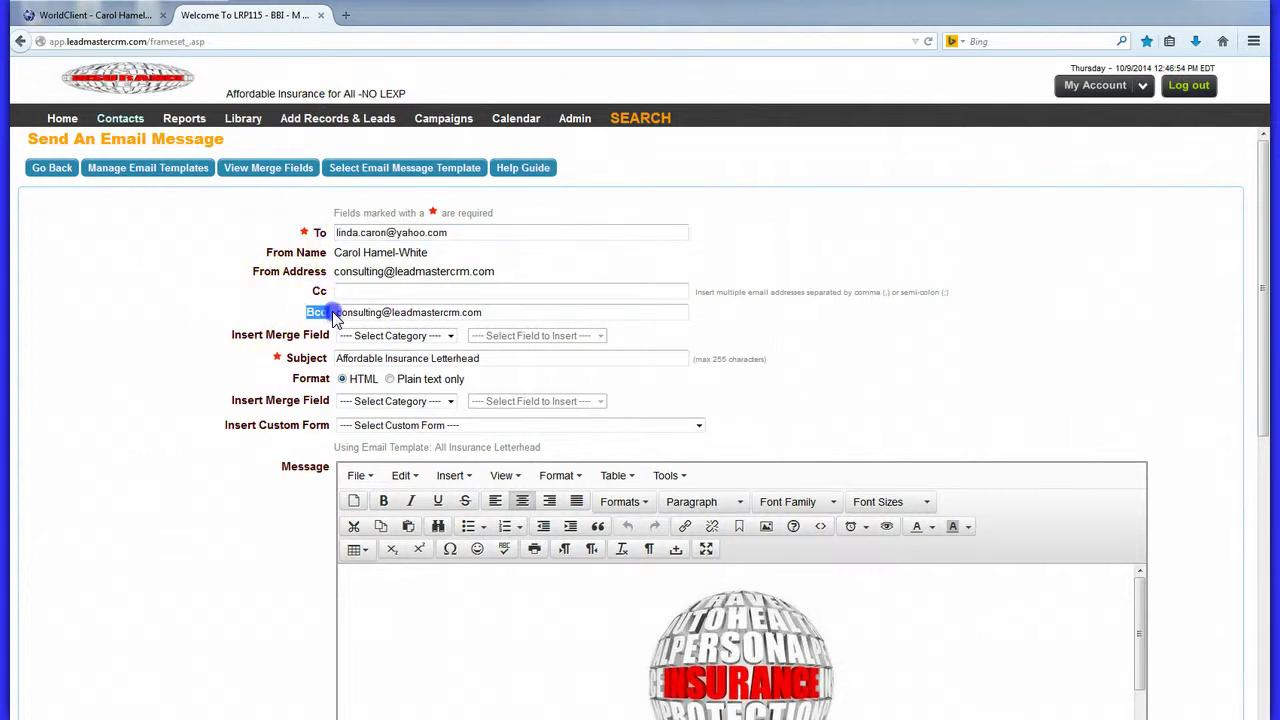
{"action": "left_click_drag", "start_coordinate": [482, 358], "coordinate": [251, 371]}
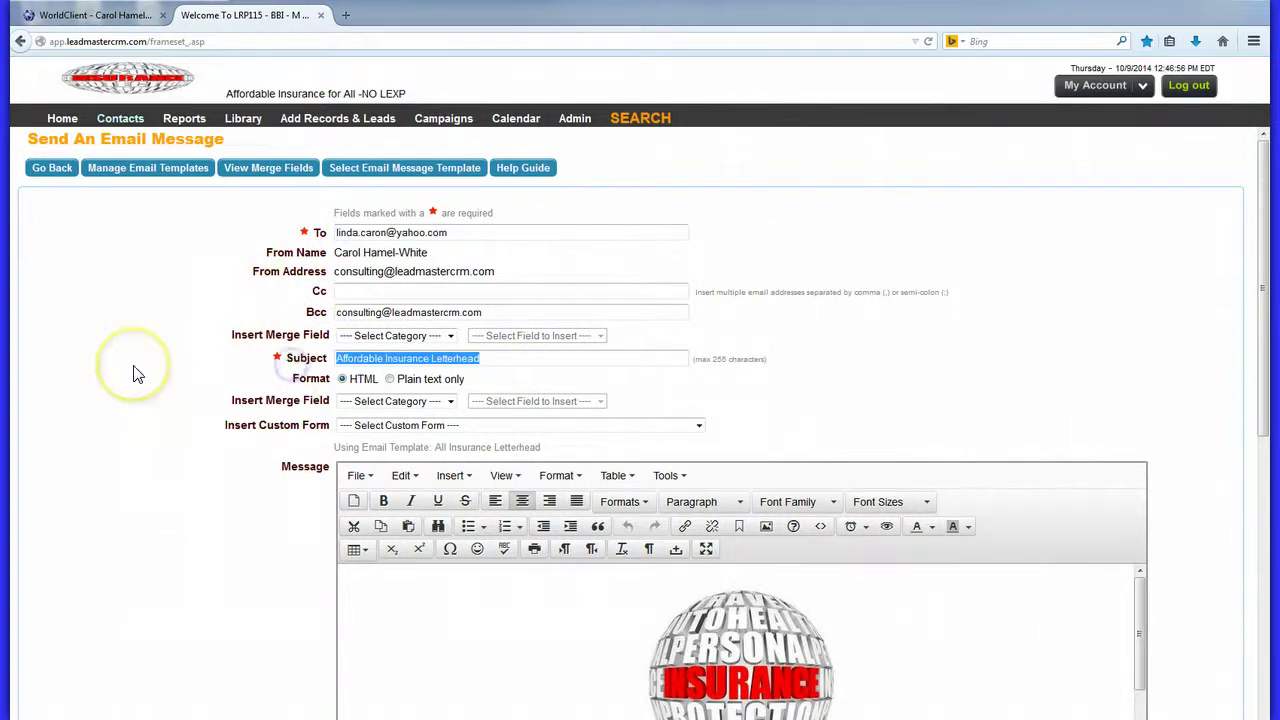
{"action": "scroll", "coordinate": [134, 371], "scroll_direction": "down", "scroll_amount": 5}
{"action": "scroll", "coordinate": [571, 409], "scroll_direction": "down", "scroll_amount": 3}
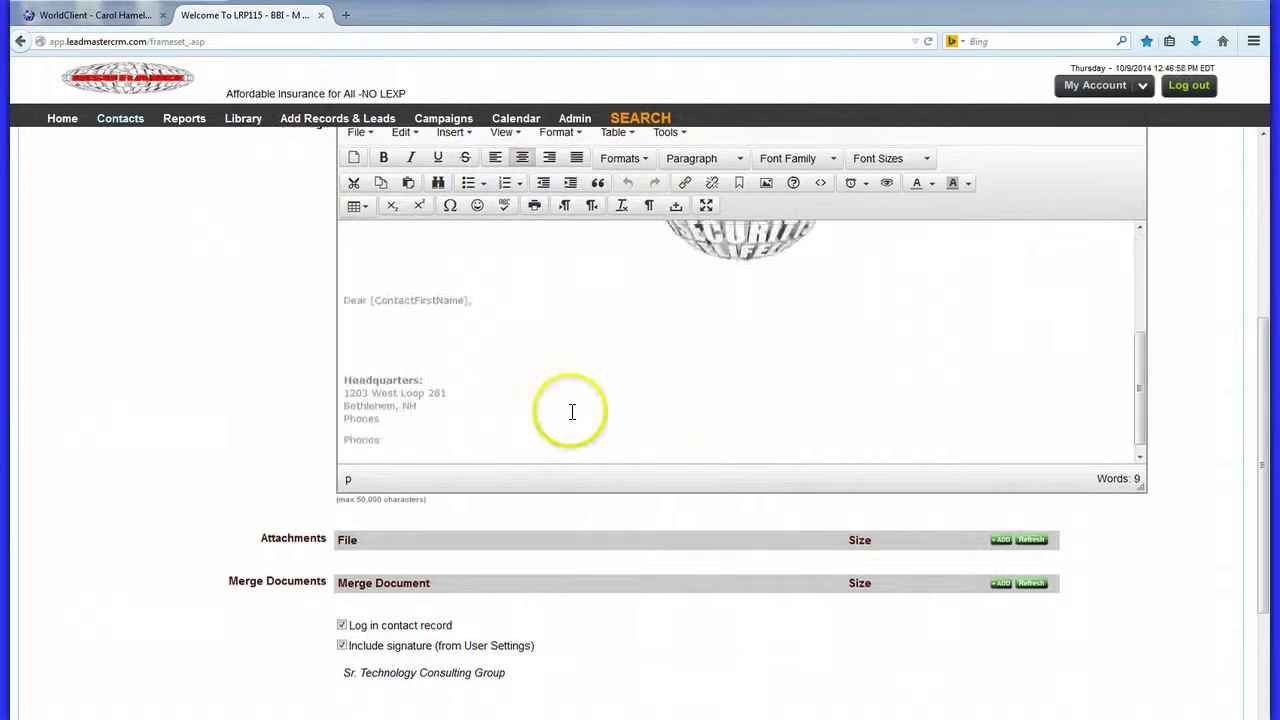
{"action": "scroll", "coordinate": [210, 422], "scroll_direction": "down", "scroll_amount": 2}
{"action": "left_click_drag", "start_coordinate": [234, 431], "coordinate": [322, 424]}
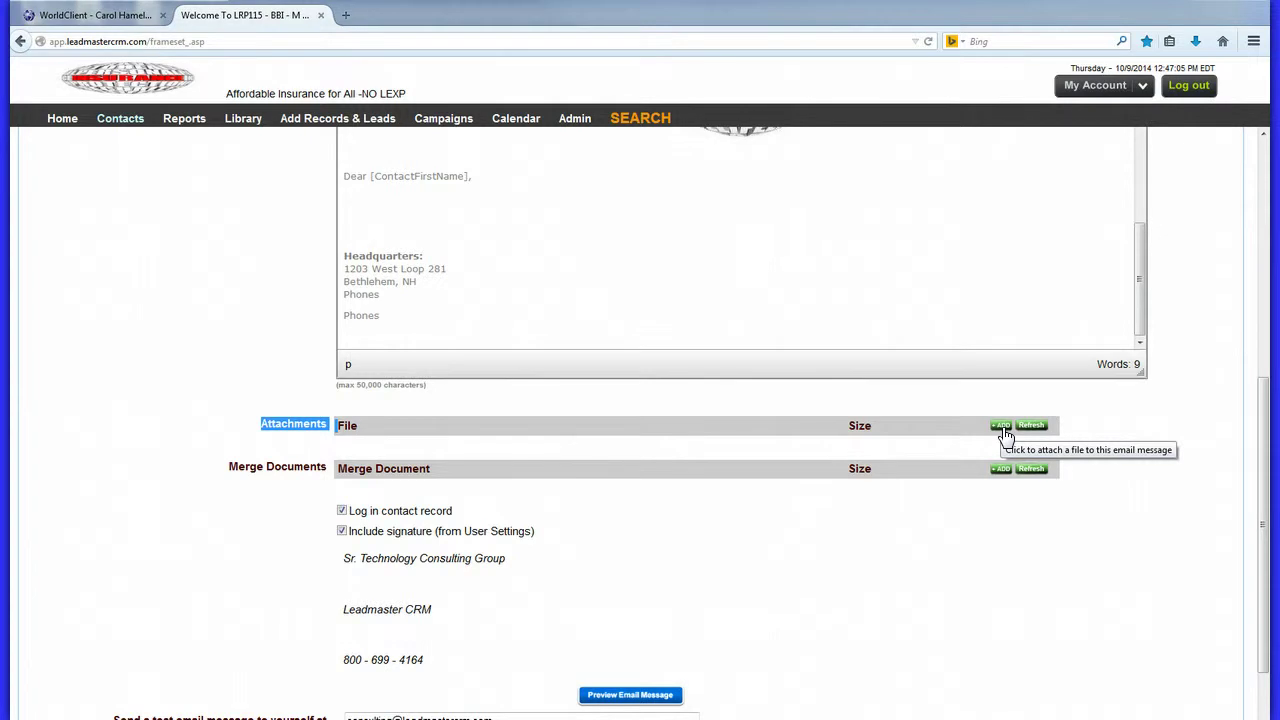
{"action": "scroll", "coordinate": [940, 477], "scroll_direction": "down", "scroll_amount": 2}
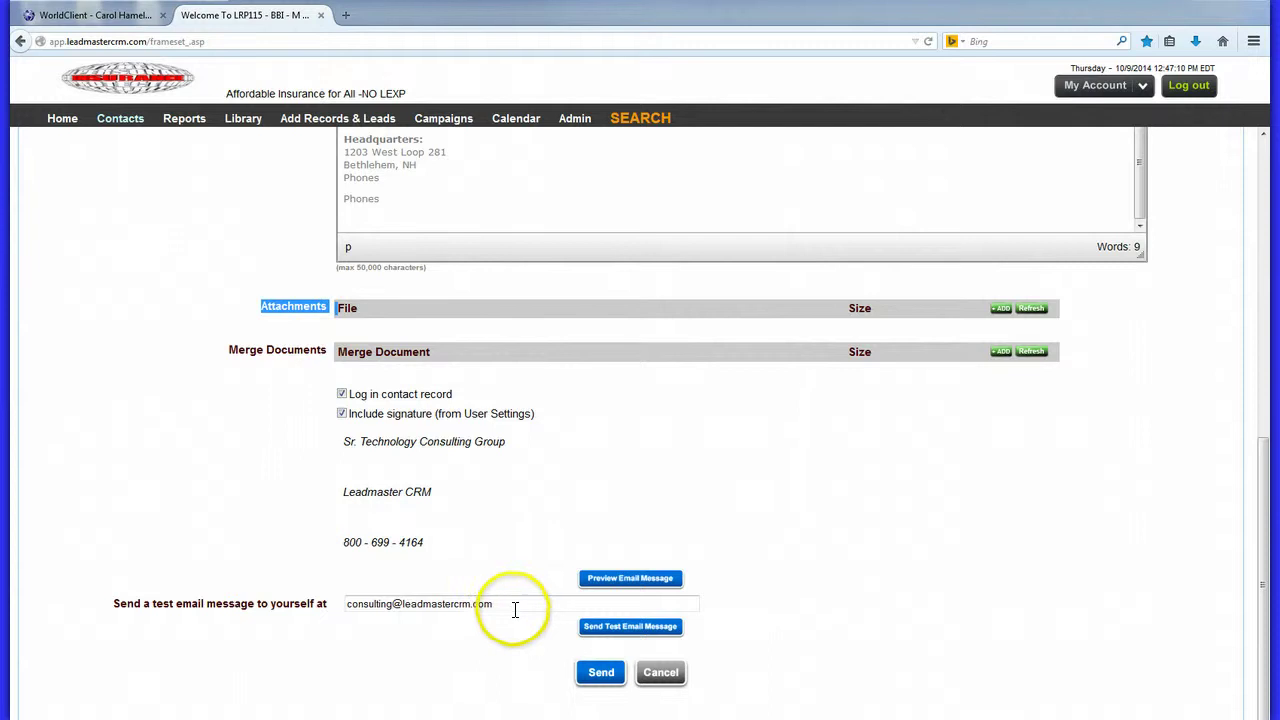
{"action": "left_click_drag", "start_coordinate": [514, 607], "coordinate": [340, 610]}
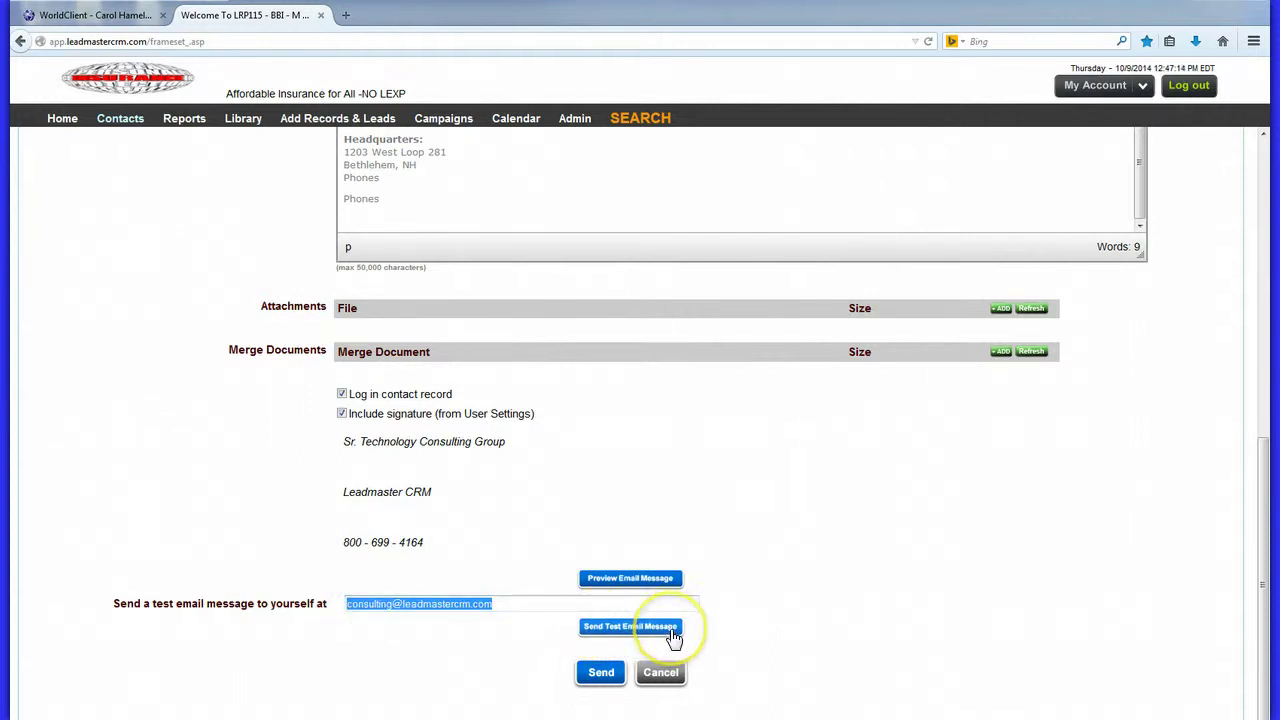
Step: Look over the composed email once more and send it to the contact
{"action": "scroll", "coordinate": [797, 534], "scroll_direction": "up", "scroll_amount": 4}
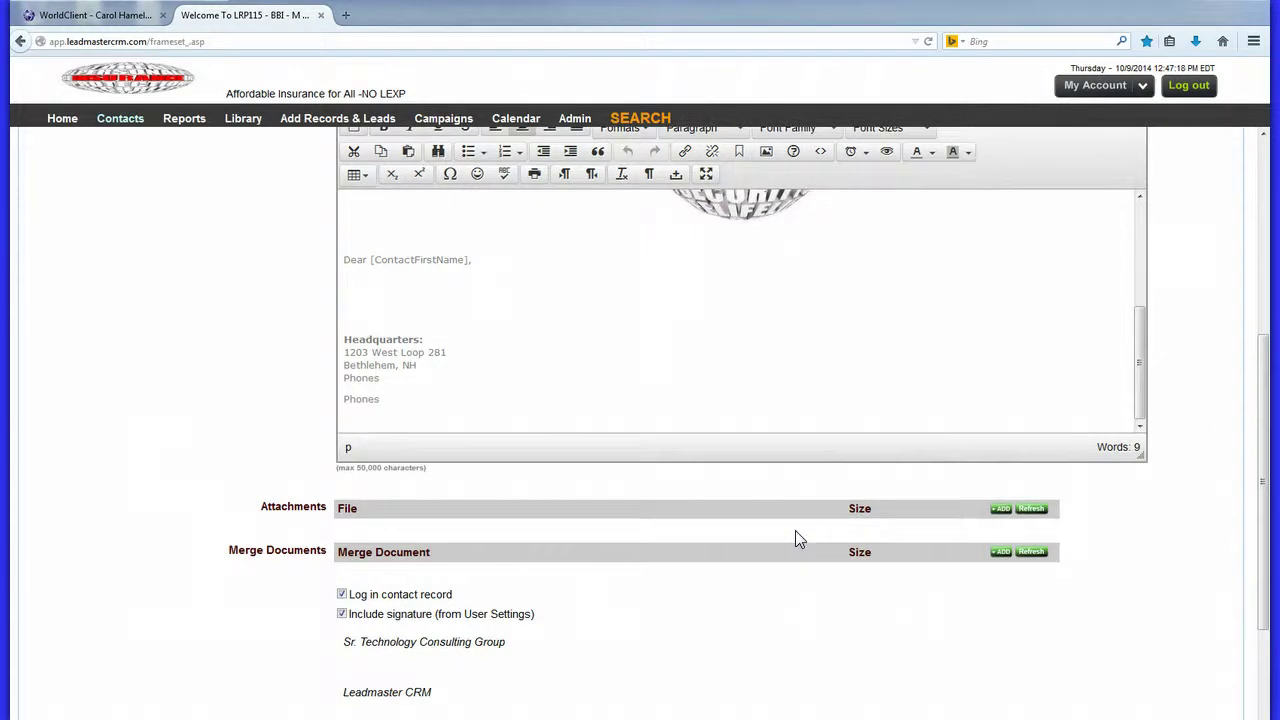
{"action": "scroll", "coordinate": [795, 531], "scroll_direction": "up", "scroll_amount": 3}
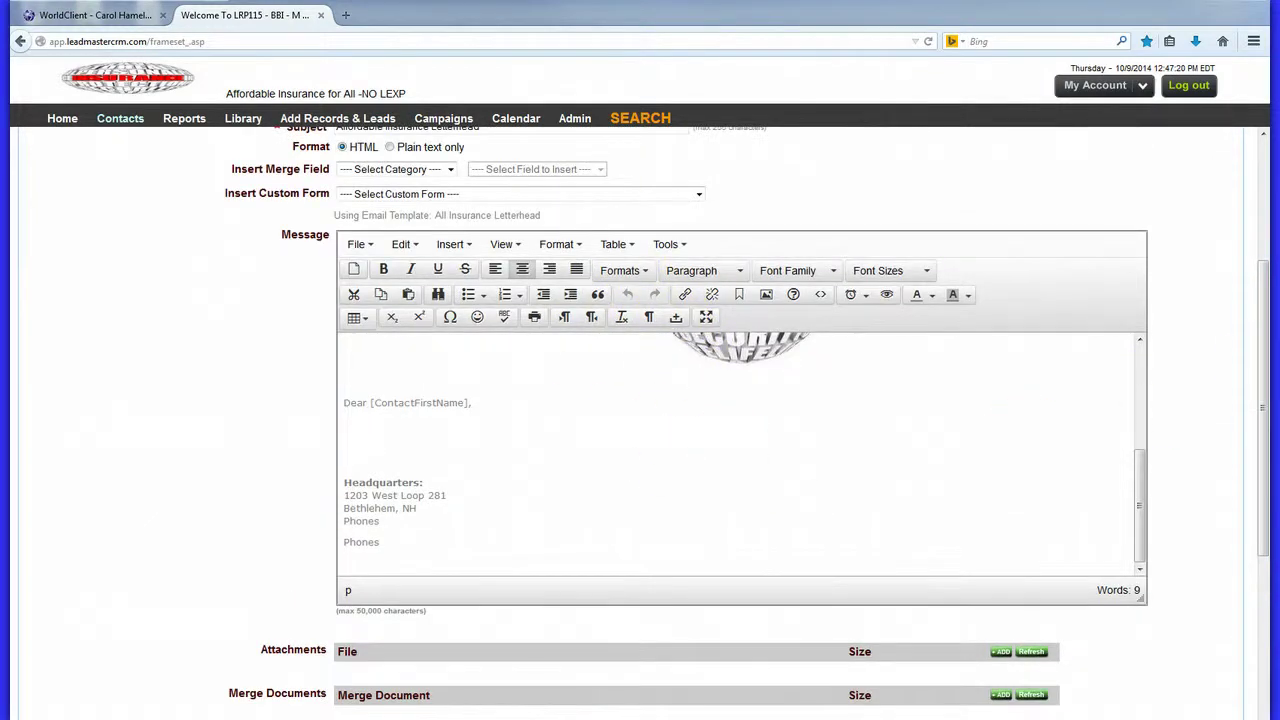
{"action": "left_click_drag", "start_coordinate": [1264, 360], "coordinate": [1264, 540]}
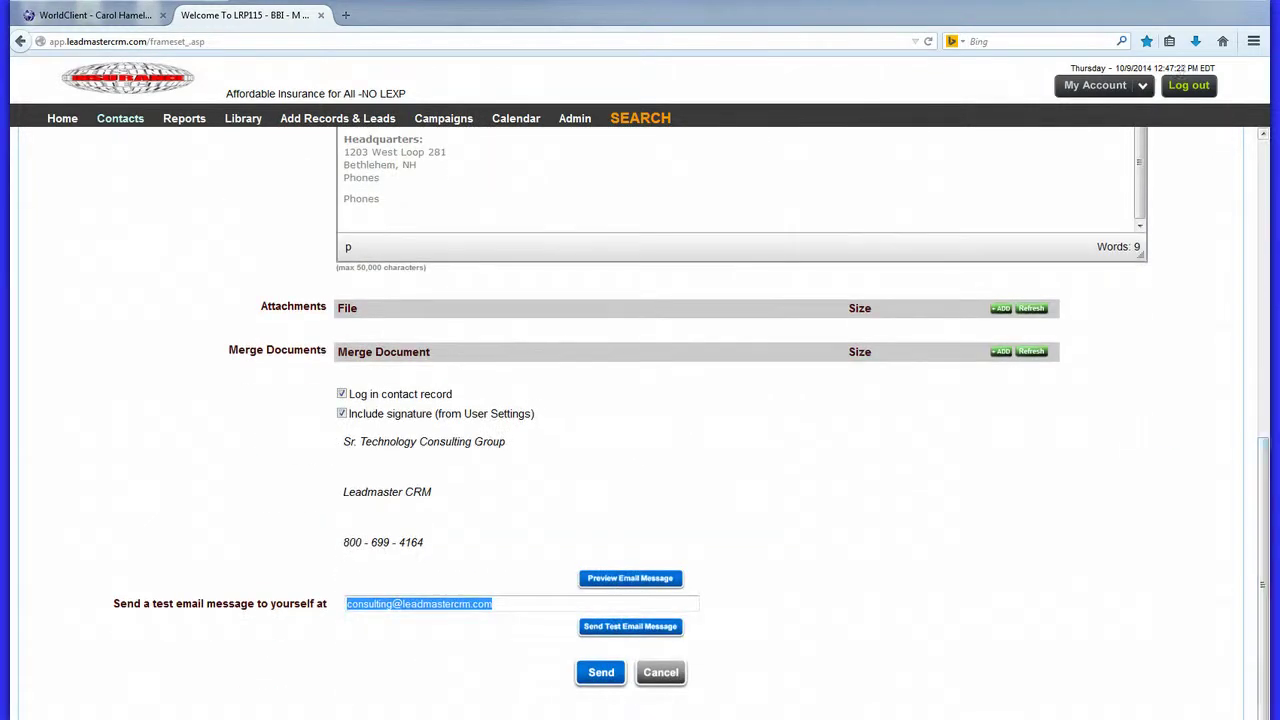
{"action": "left_click", "coordinate": [600, 674]}
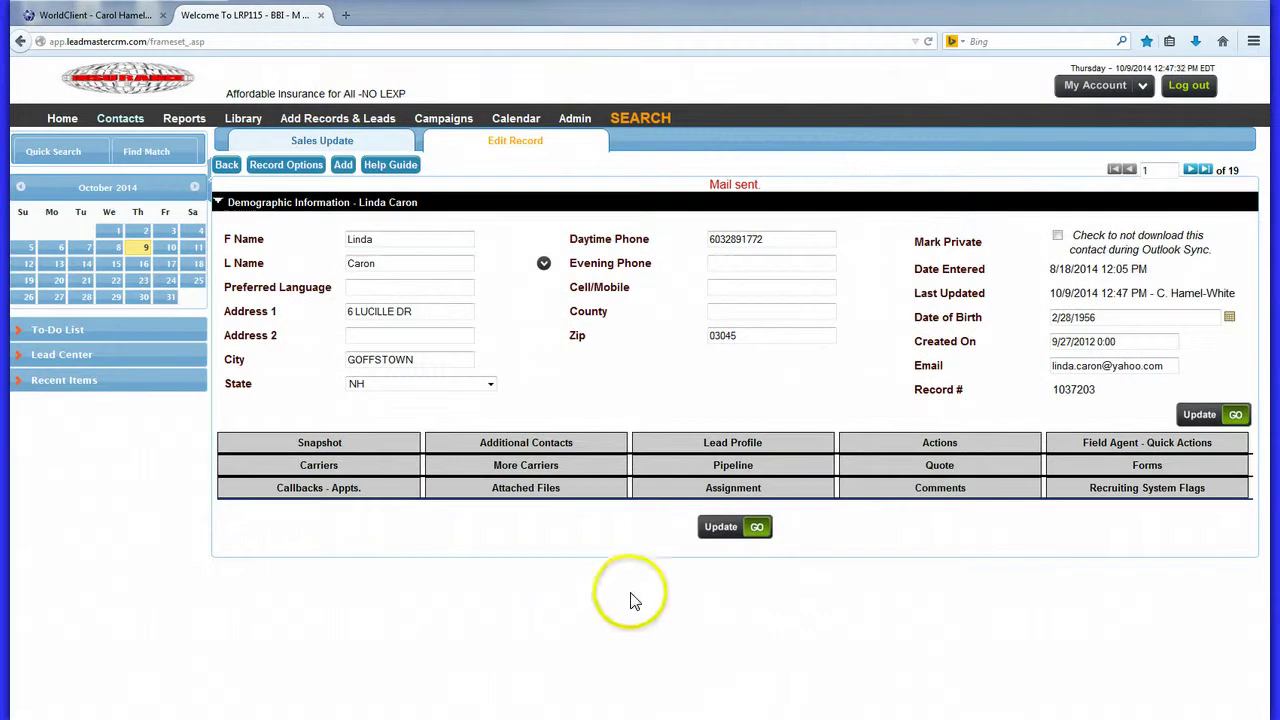
Step: Open the primary contact's details from Additional Contacts, view the Email History, and close the details without changes
{"action": "left_click", "coordinate": [524, 447]}
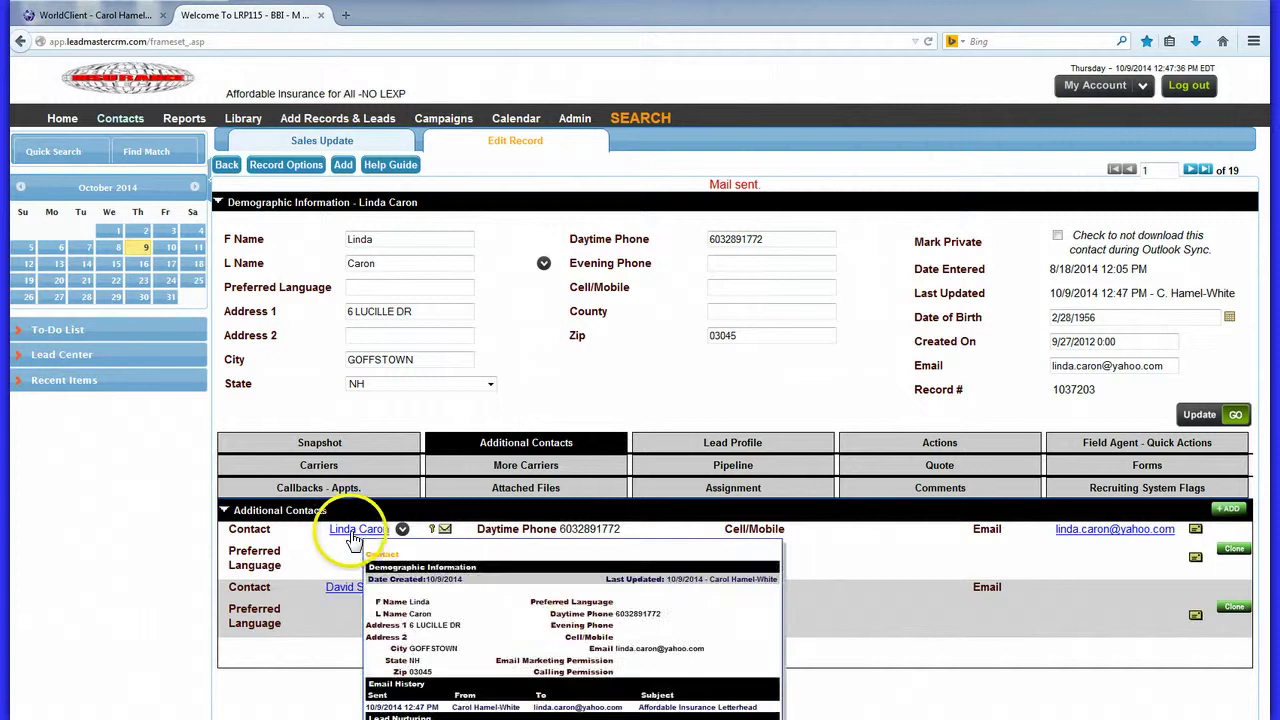
{"action": "left_click", "coordinate": [356, 539]}
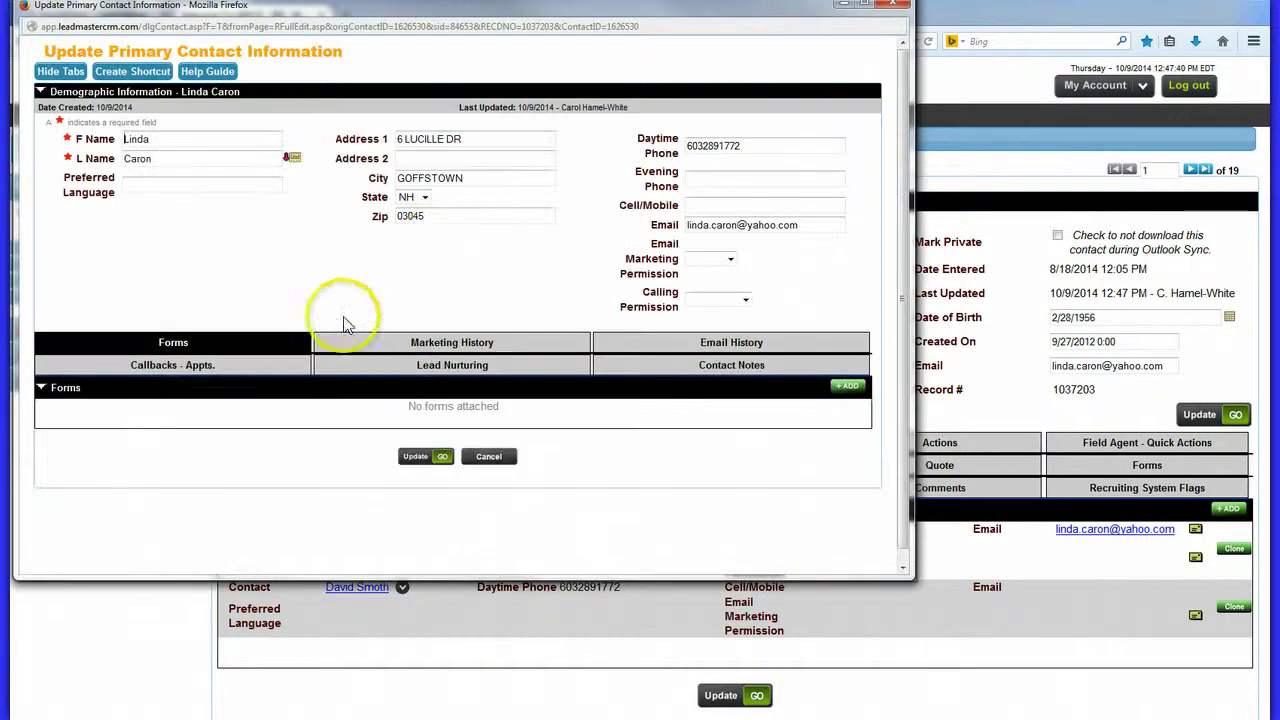
{"action": "left_click", "coordinate": [746, 346]}
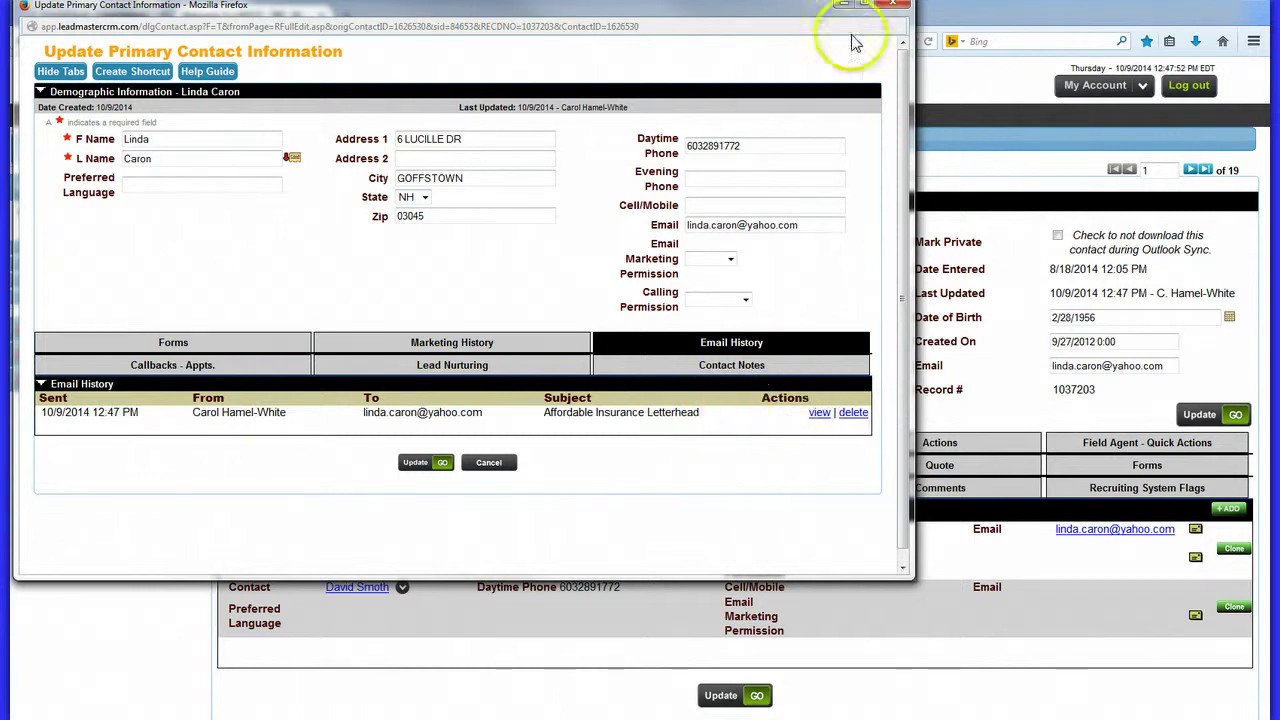
{"action": "left_click", "coordinate": [896, 12]}
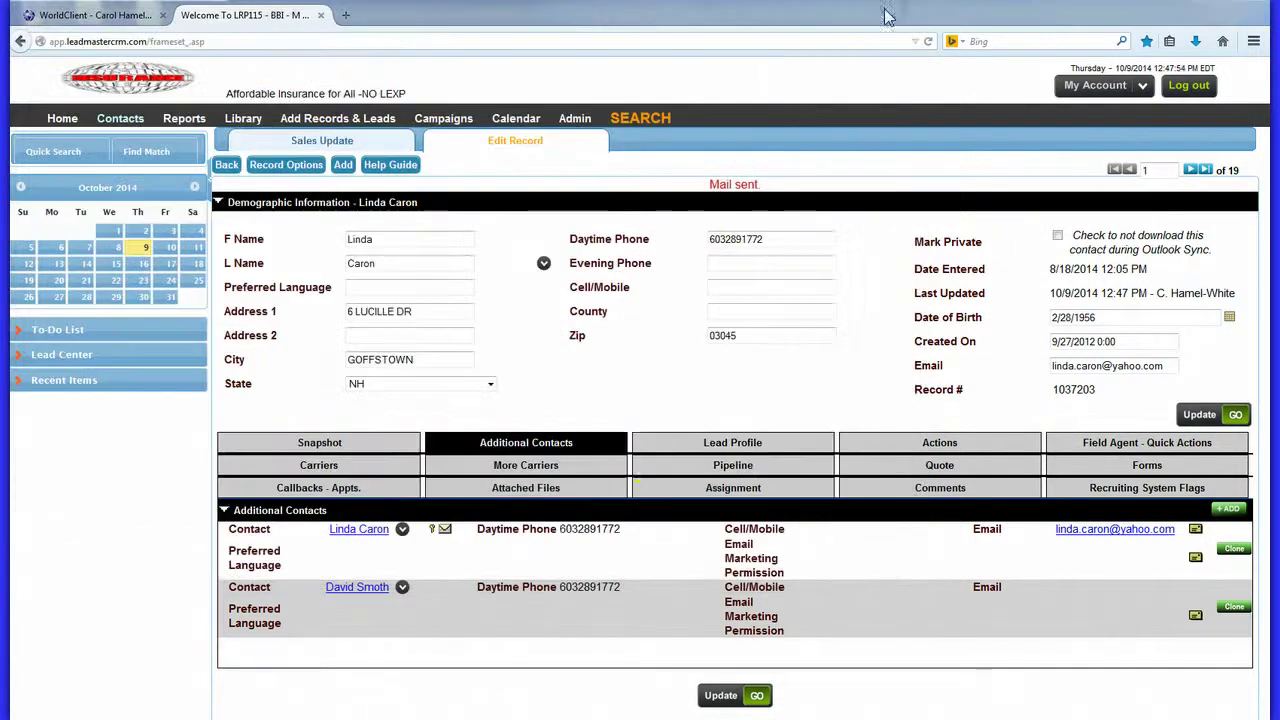
Step: View the record's Lead Profile and examine the available Sales Stage options without changing the selection
{"action": "left_click", "coordinate": [737, 443]}
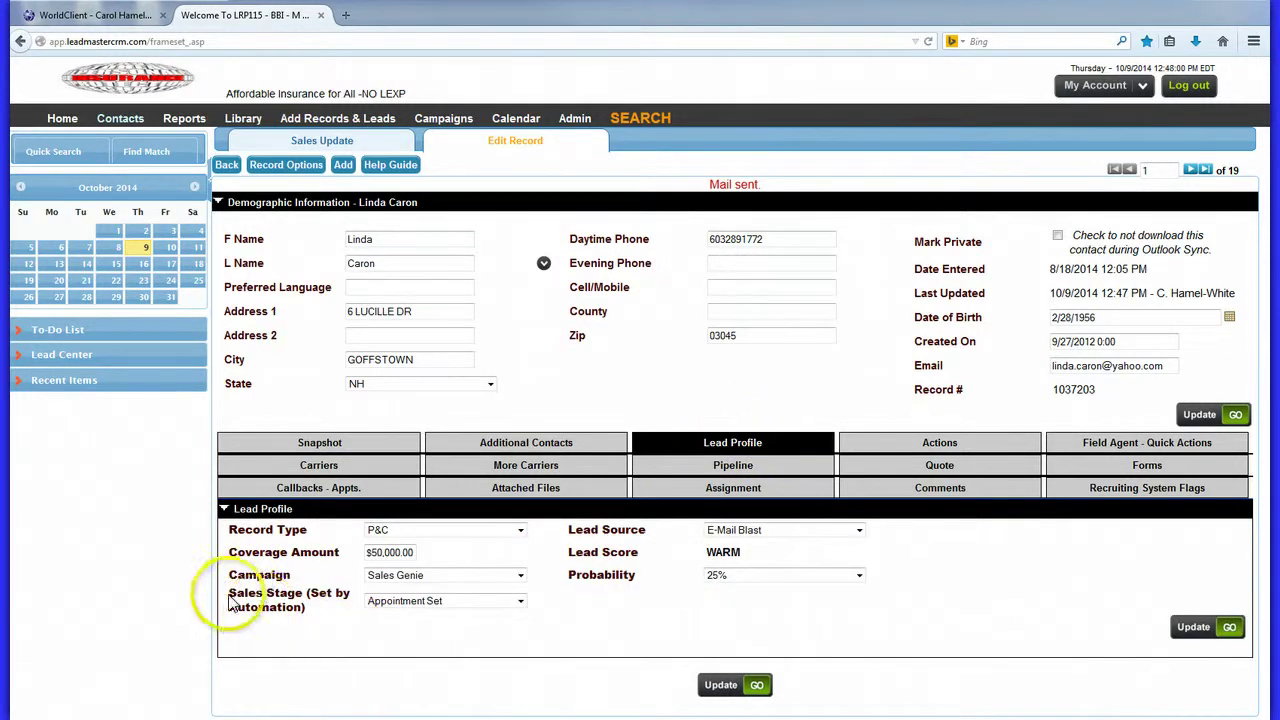
{"action": "left_click_drag", "start_coordinate": [228, 602], "coordinate": [250, 594]}
{"action": "left_click", "coordinate": [313, 622]}
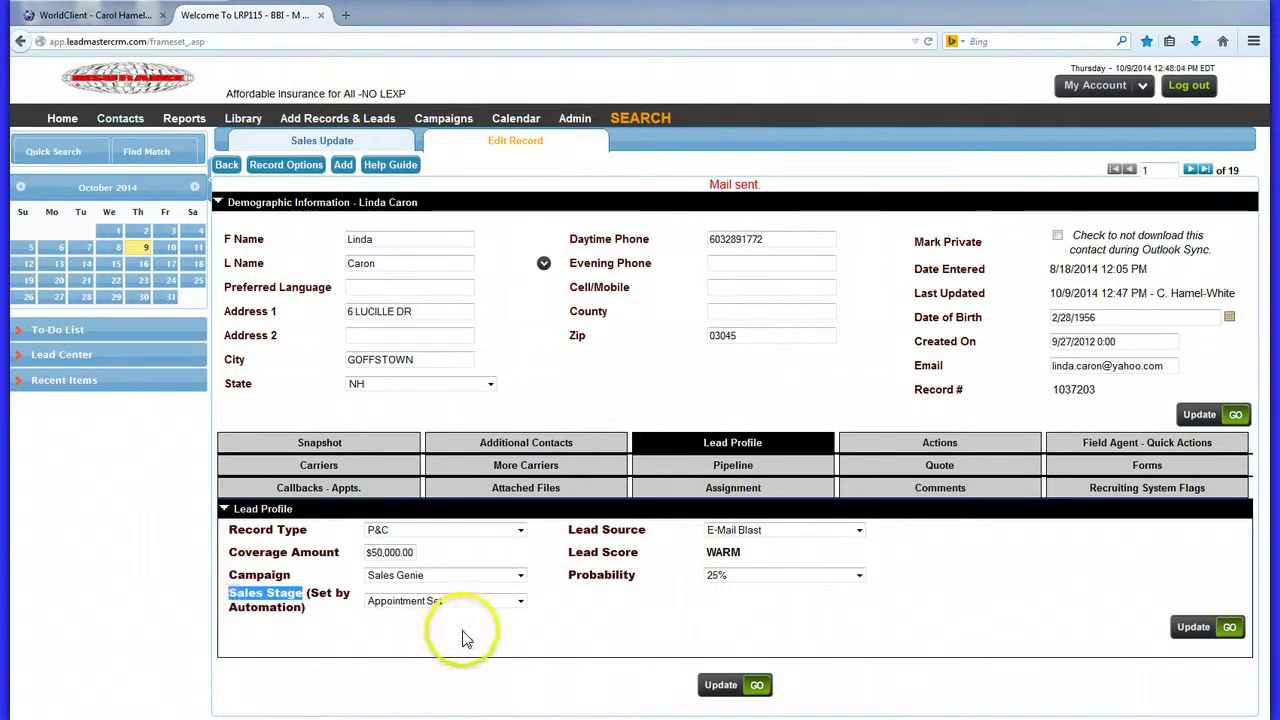
{"action": "left_click", "coordinate": [519, 603]}
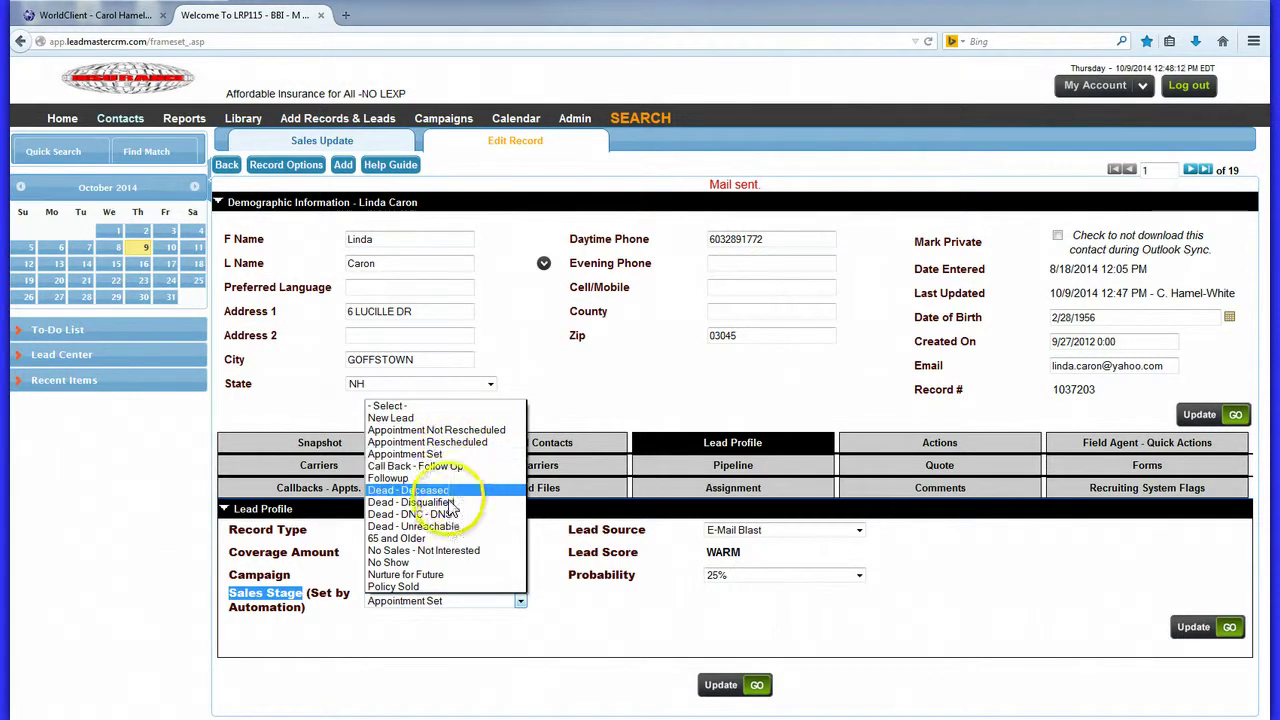
{"action": "left_click", "coordinate": [418, 587]}
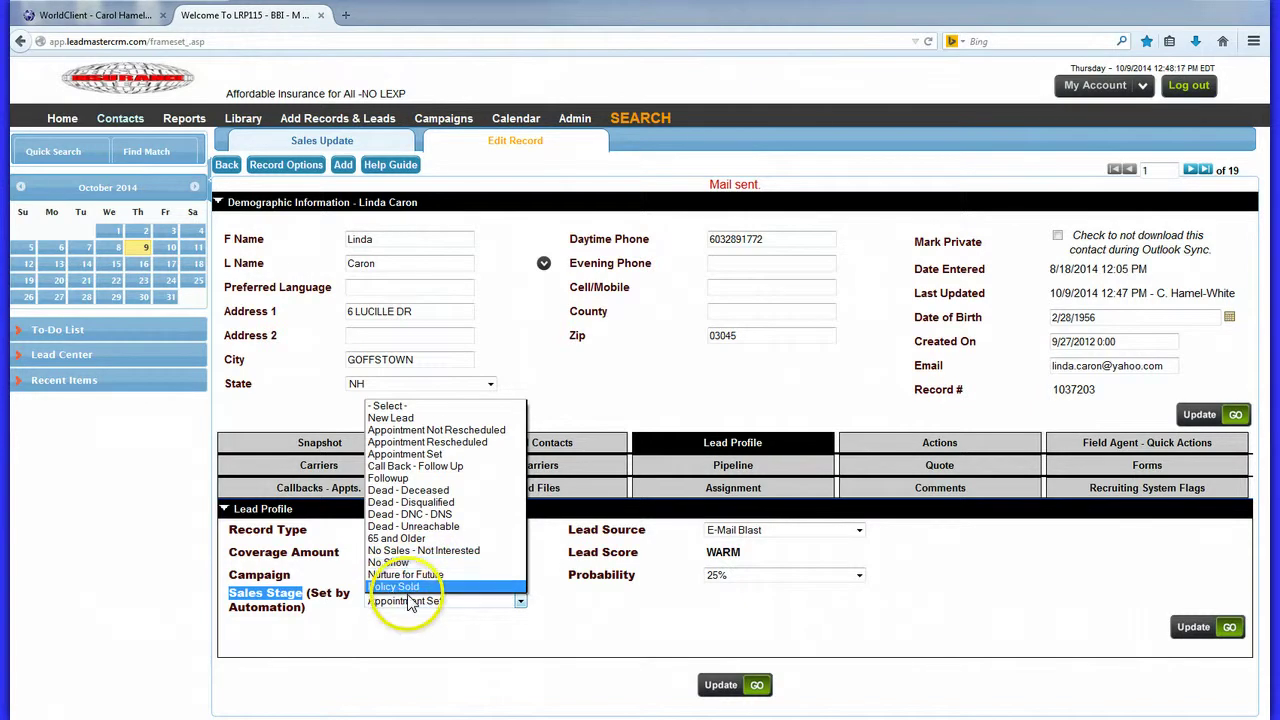
{"action": "left_click", "coordinate": [450, 552]}
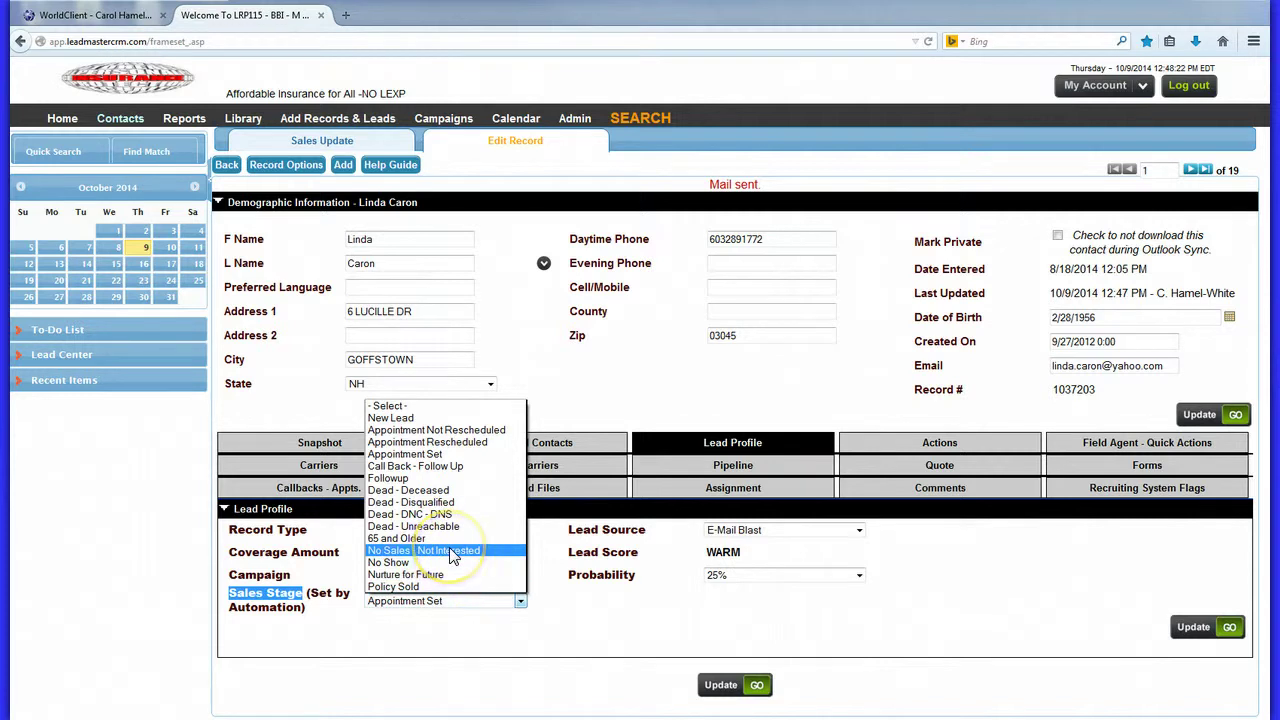
{"action": "left_click", "coordinate": [557, 610]}
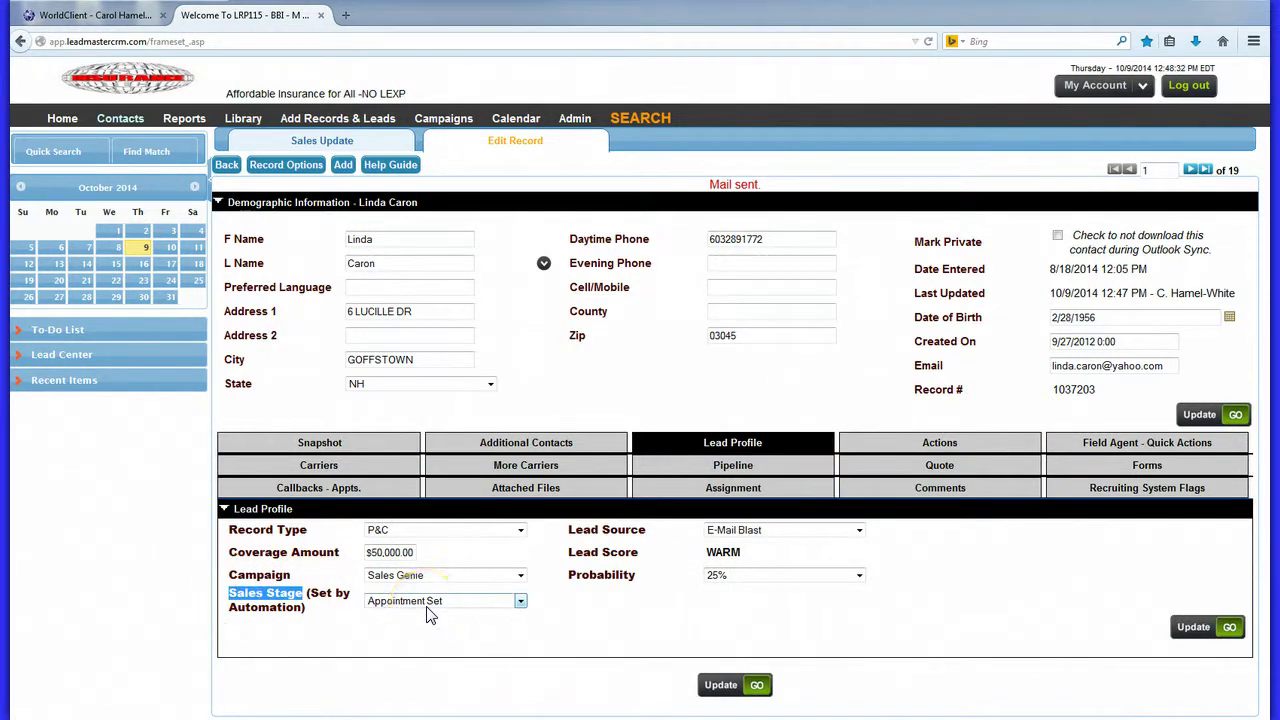
Step: Examine the Record Type, Campaign, Lead Source and Probability choices and the Lead Score, leaving the selections as they are
{"action": "left_click", "coordinate": [486, 529]}
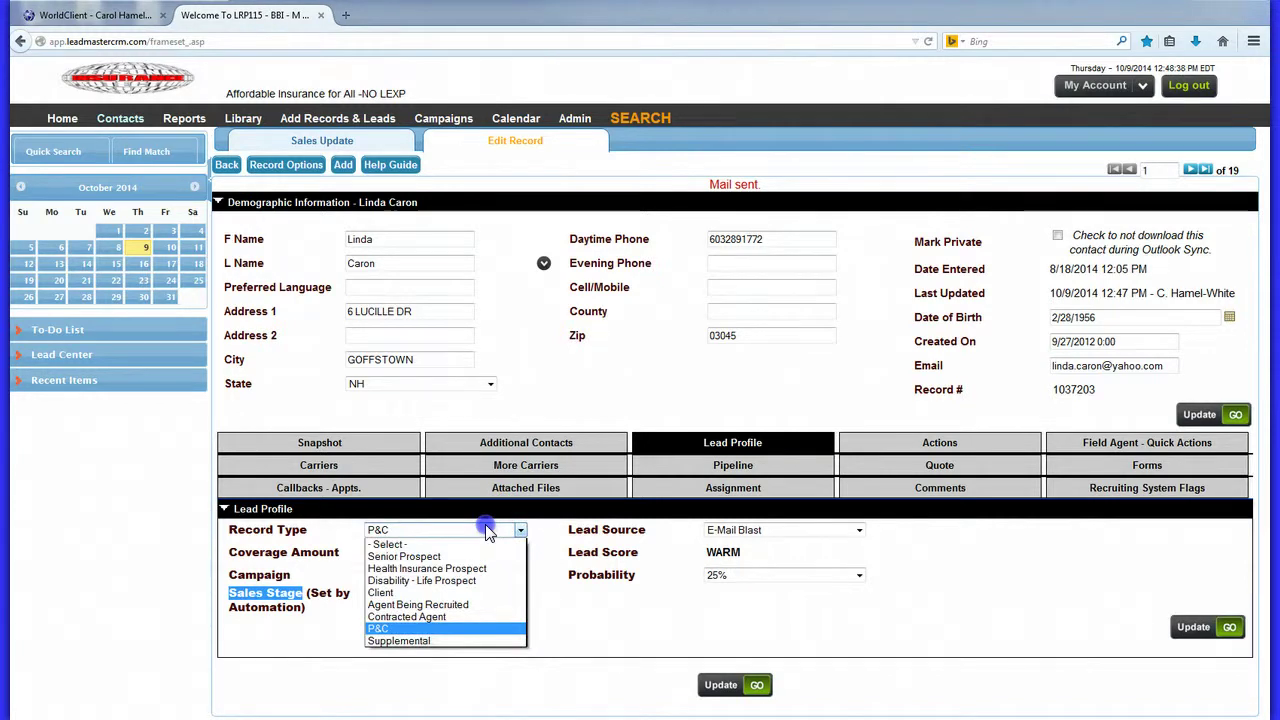
{"action": "left_click", "coordinate": [489, 531]}
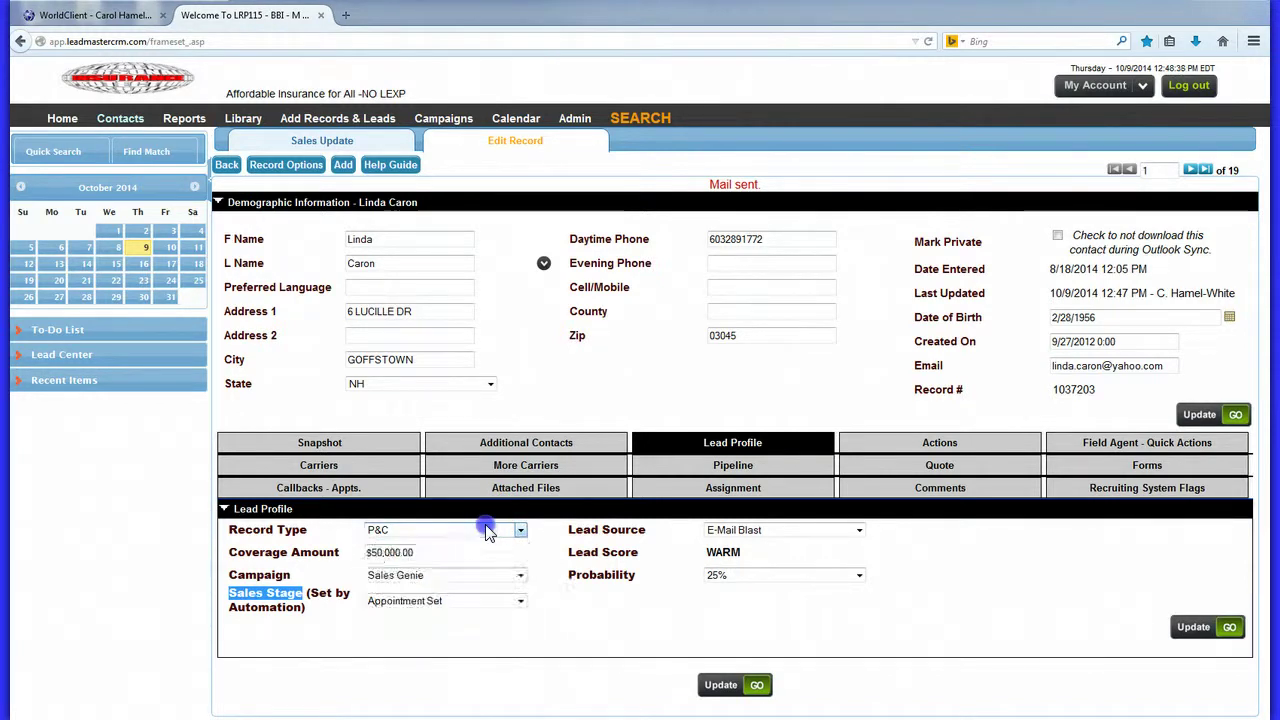
{"action": "left_click", "coordinate": [446, 578]}
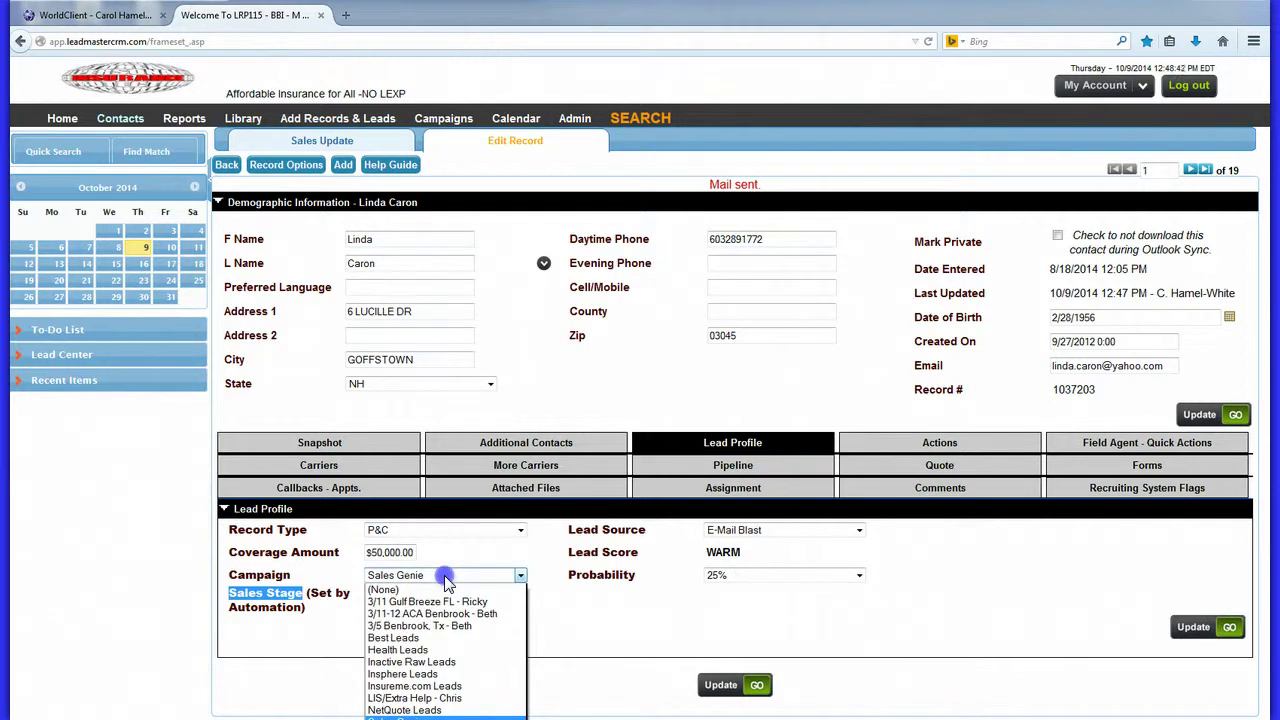
{"action": "left_click", "coordinate": [446, 580]}
{"action": "left_click", "coordinate": [765, 534]}
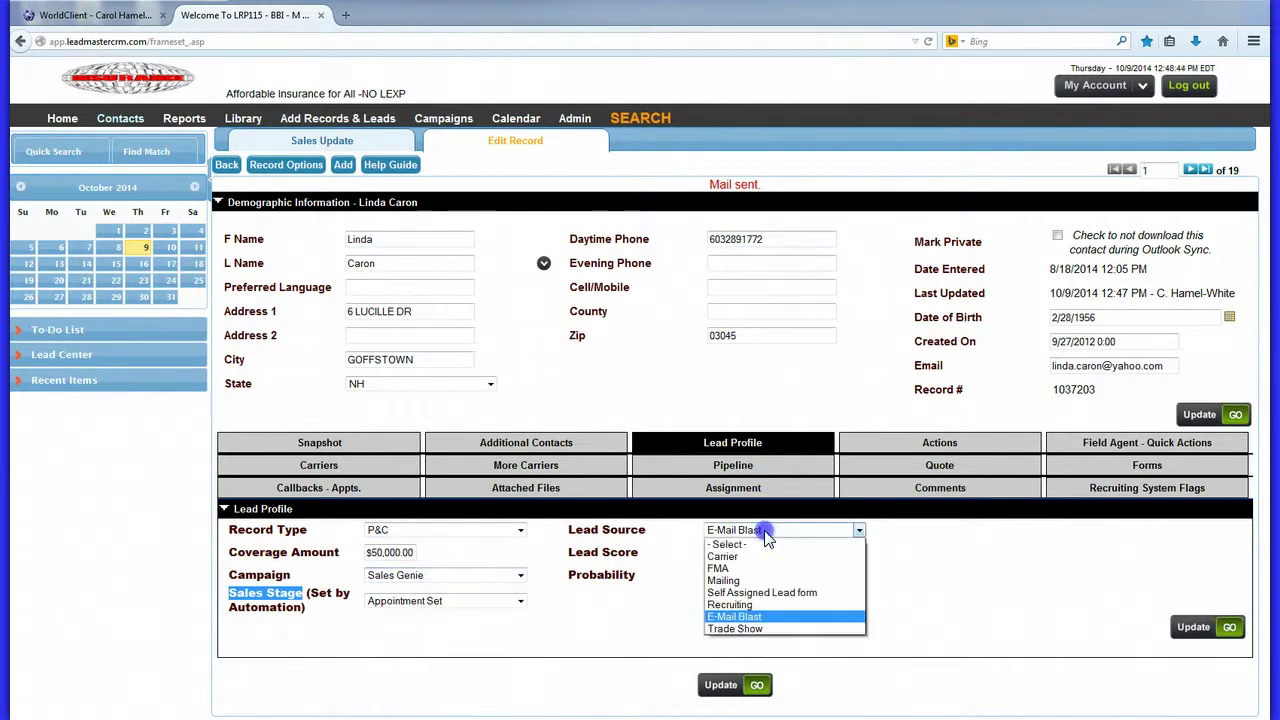
{"action": "left_click", "coordinate": [765, 536]}
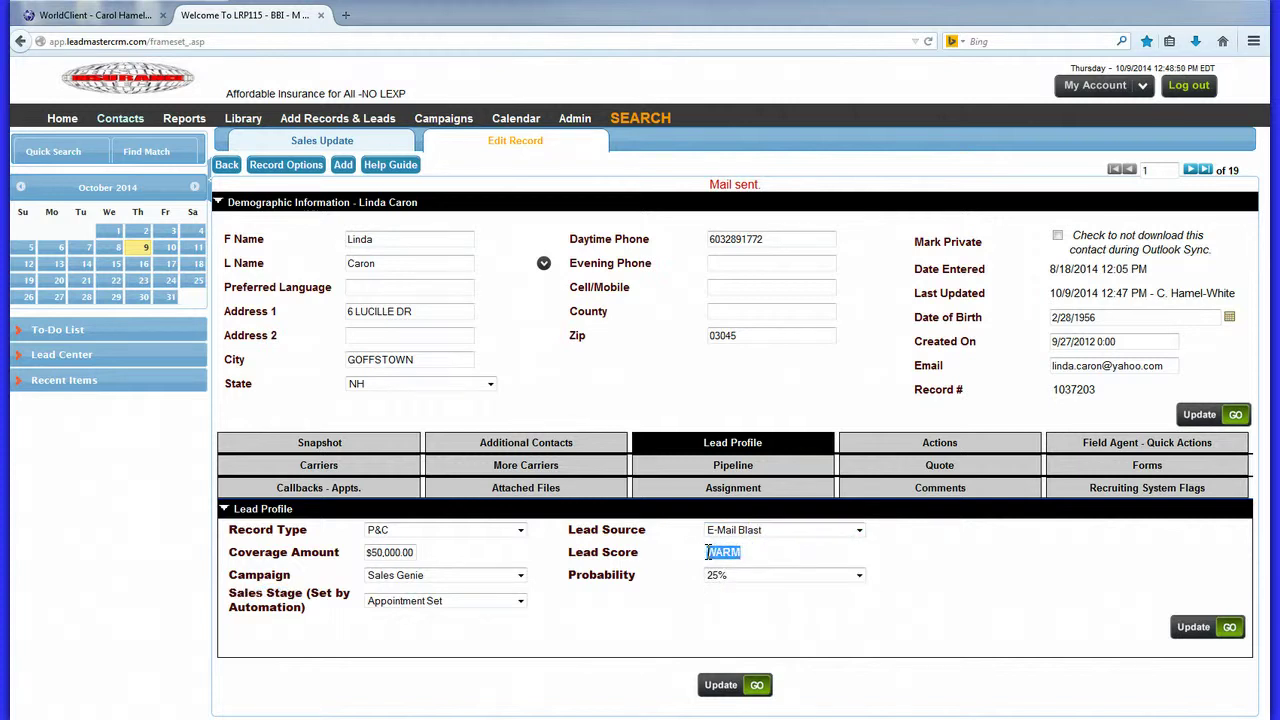
{"action": "left_click", "coordinate": [748, 576]}
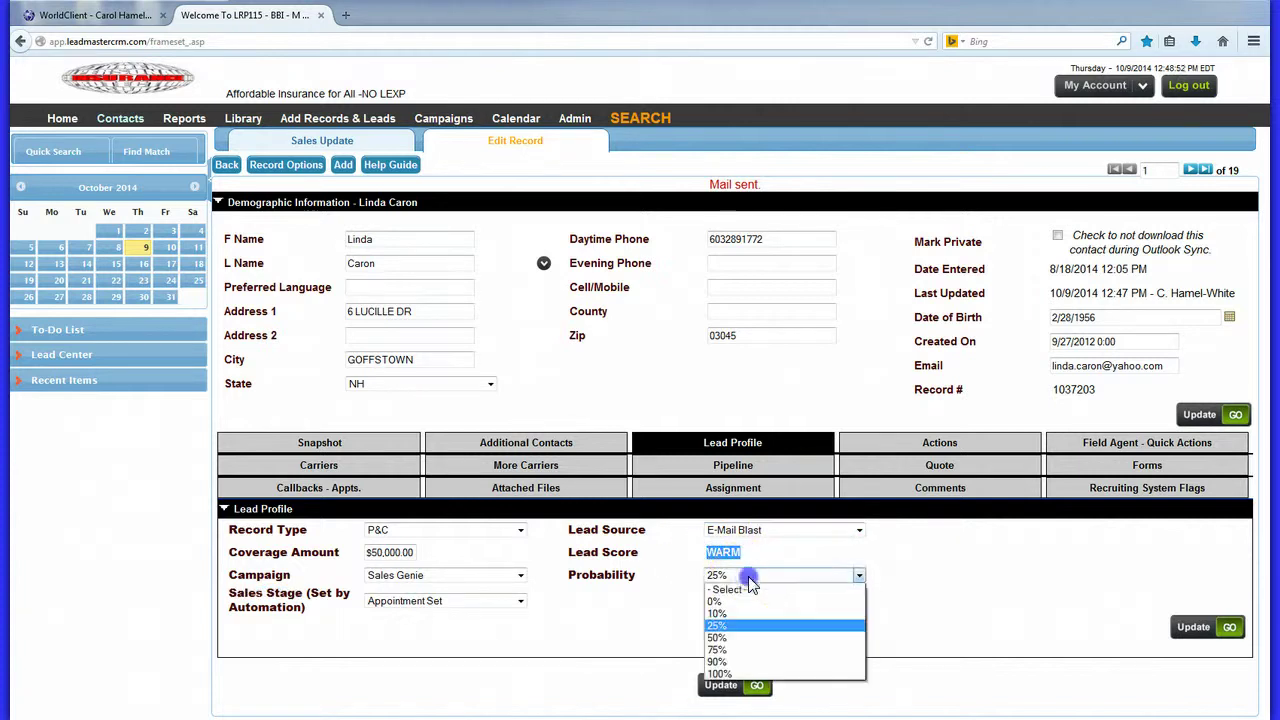
{"action": "left_click", "coordinate": [750, 580]}
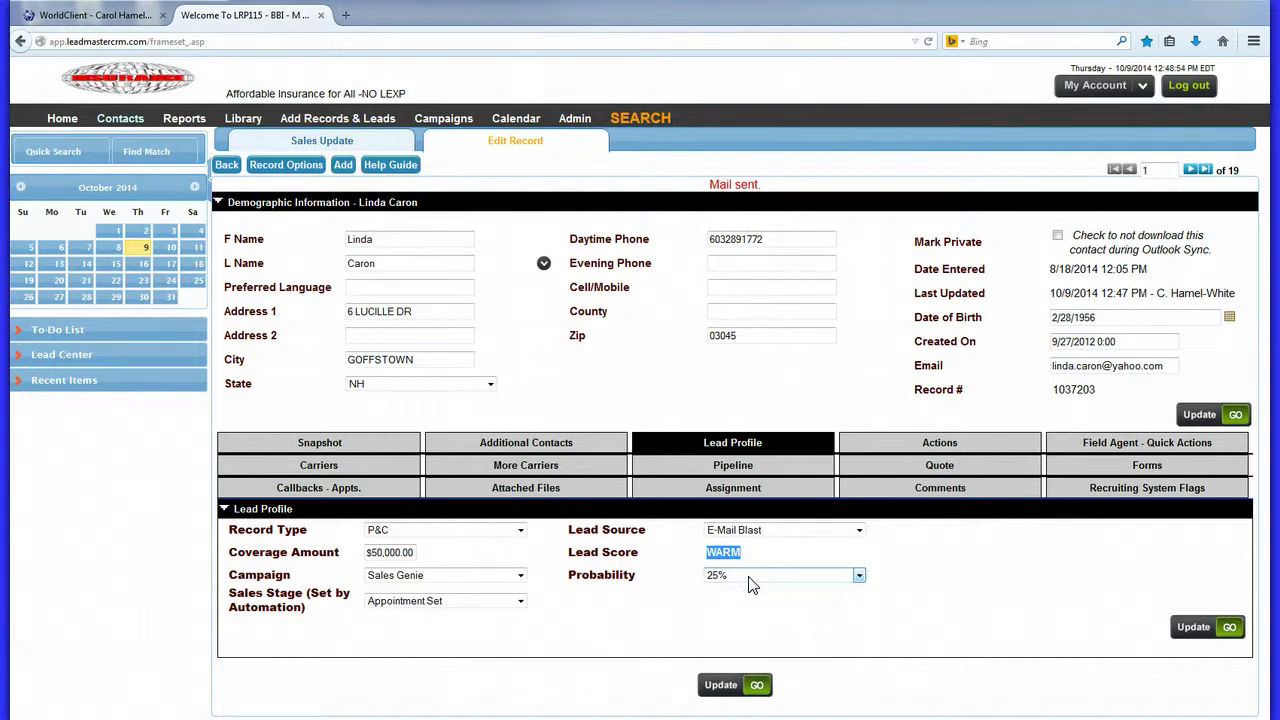
{"action": "left_click", "coordinate": [750, 585]}
Step: Choose Assurant as the Short Term Medical carrier in the record's Carriers section and save the record
{"action": "left_click", "coordinate": [955, 465]}
{"action": "left_click", "coordinate": [224, 510]}
{"action": "left_click", "coordinate": [318, 467]}
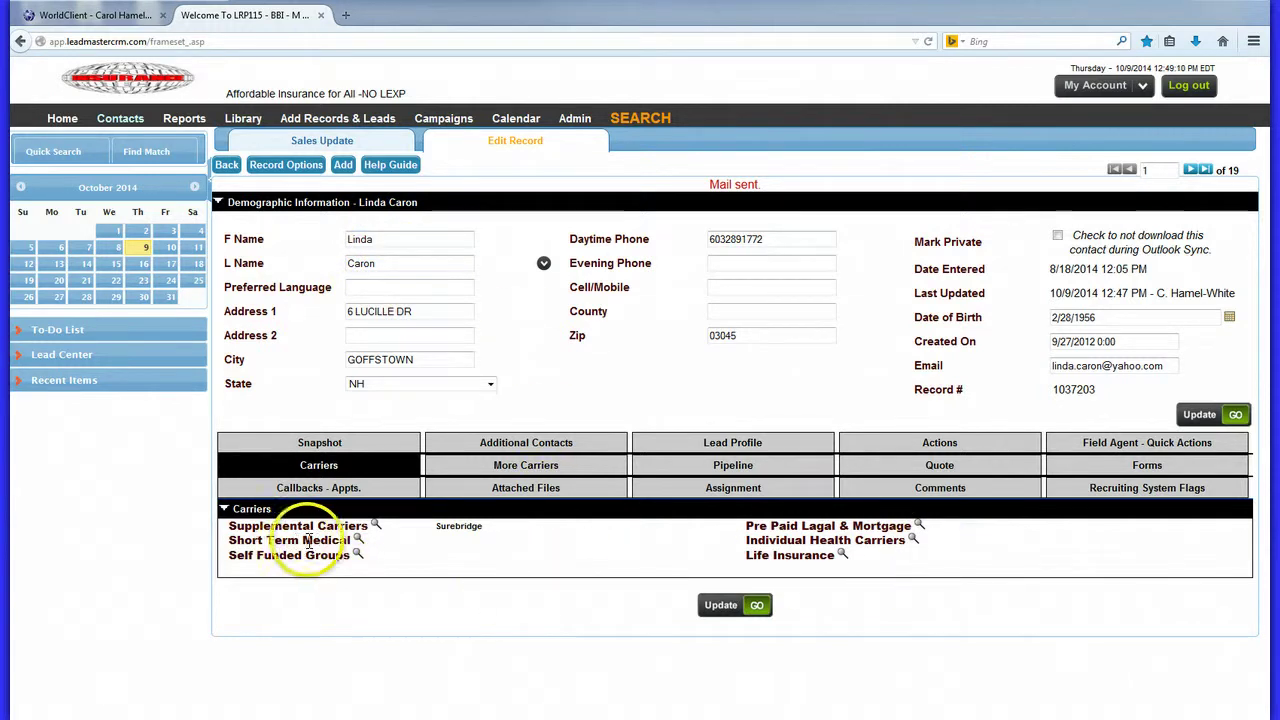
{"action": "left_click", "coordinate": [234, 540]}
{"action": "left_click_drag", "start_coordinate": [234, 540], "coordinate": [343, 541]}
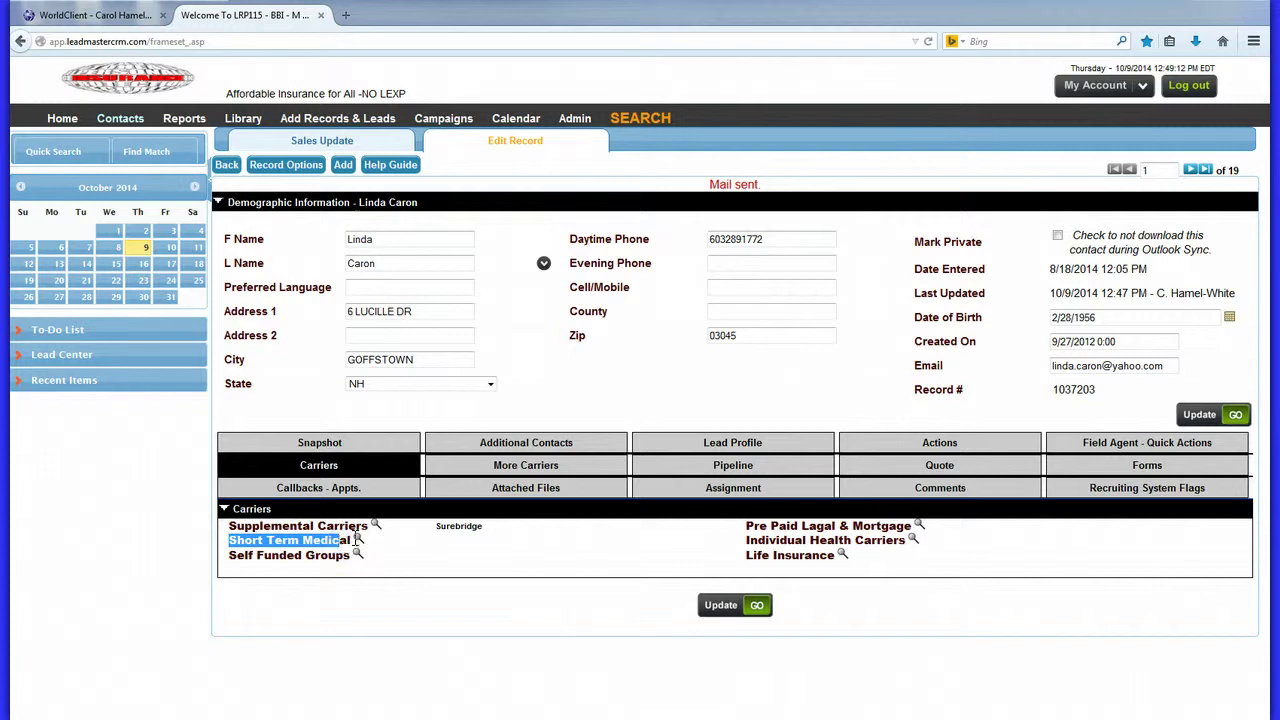
{"action": "left_click", "coordinate": [358, 539]}
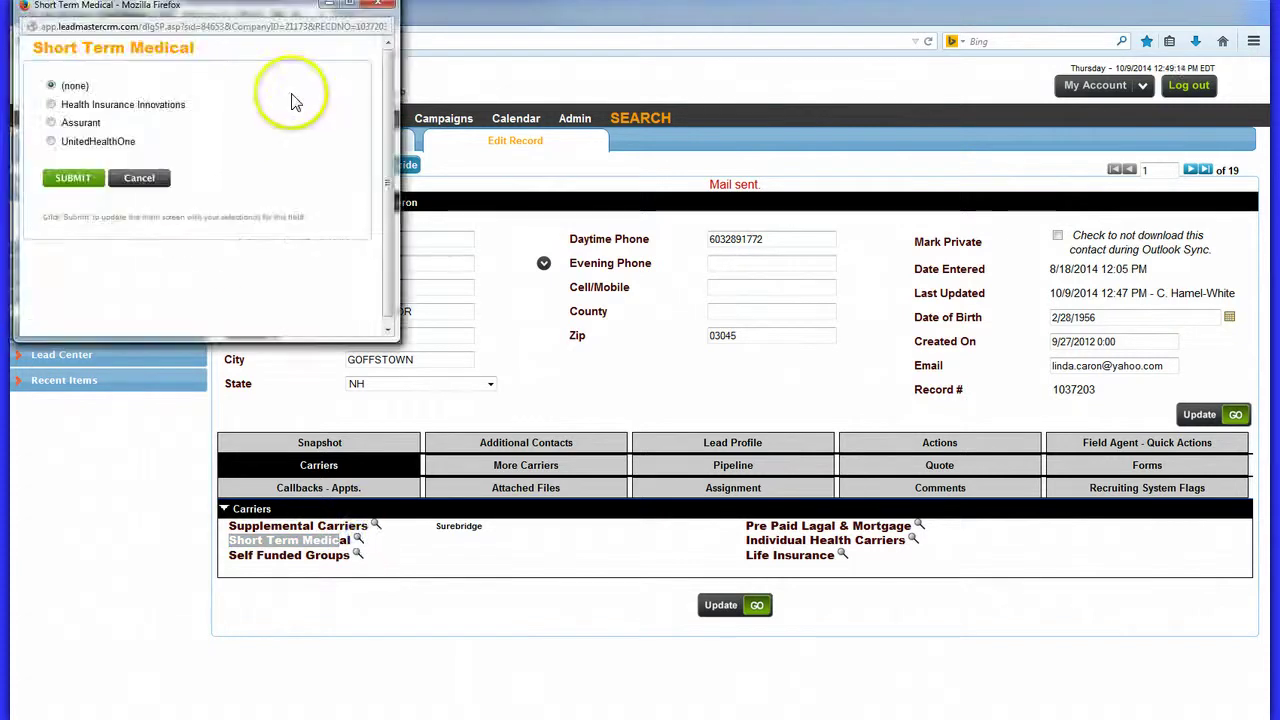
{"action": "left_click", "coordinate": [50, 122]}
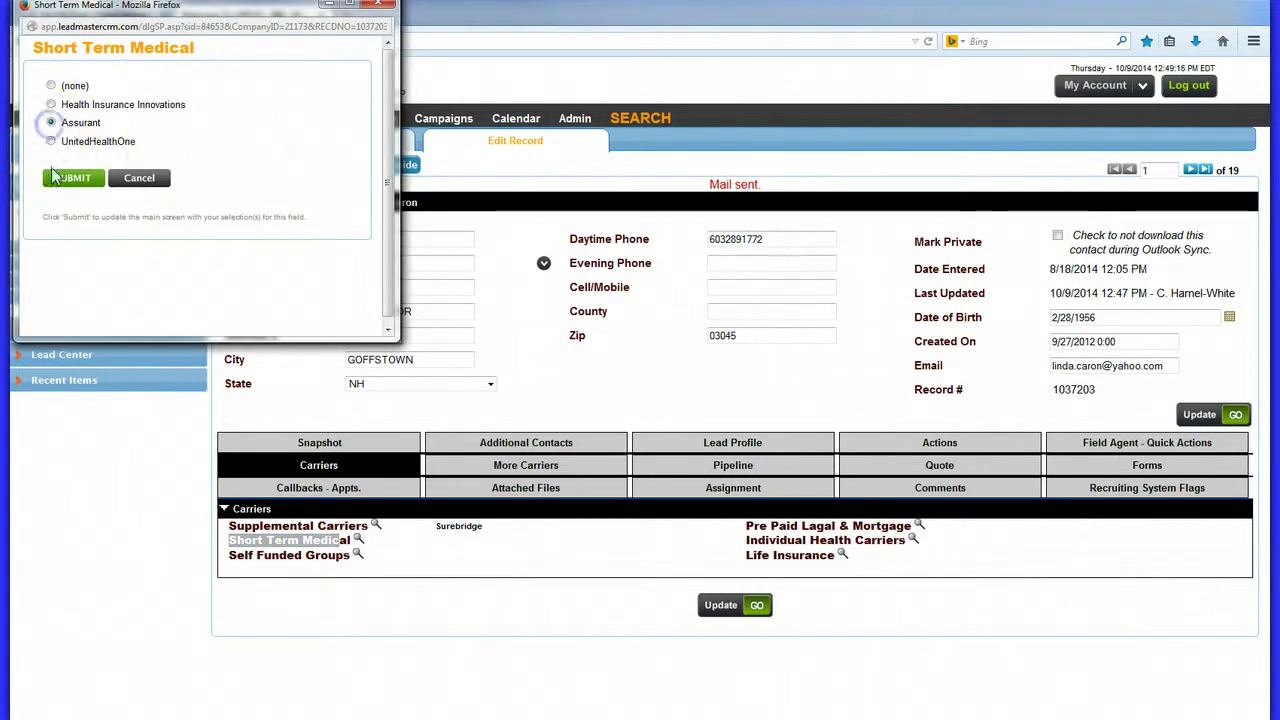
{"action": "left_click", "coordinate": [60, 177]}
{"action": "left_click", "coordinate": [722, 605]}
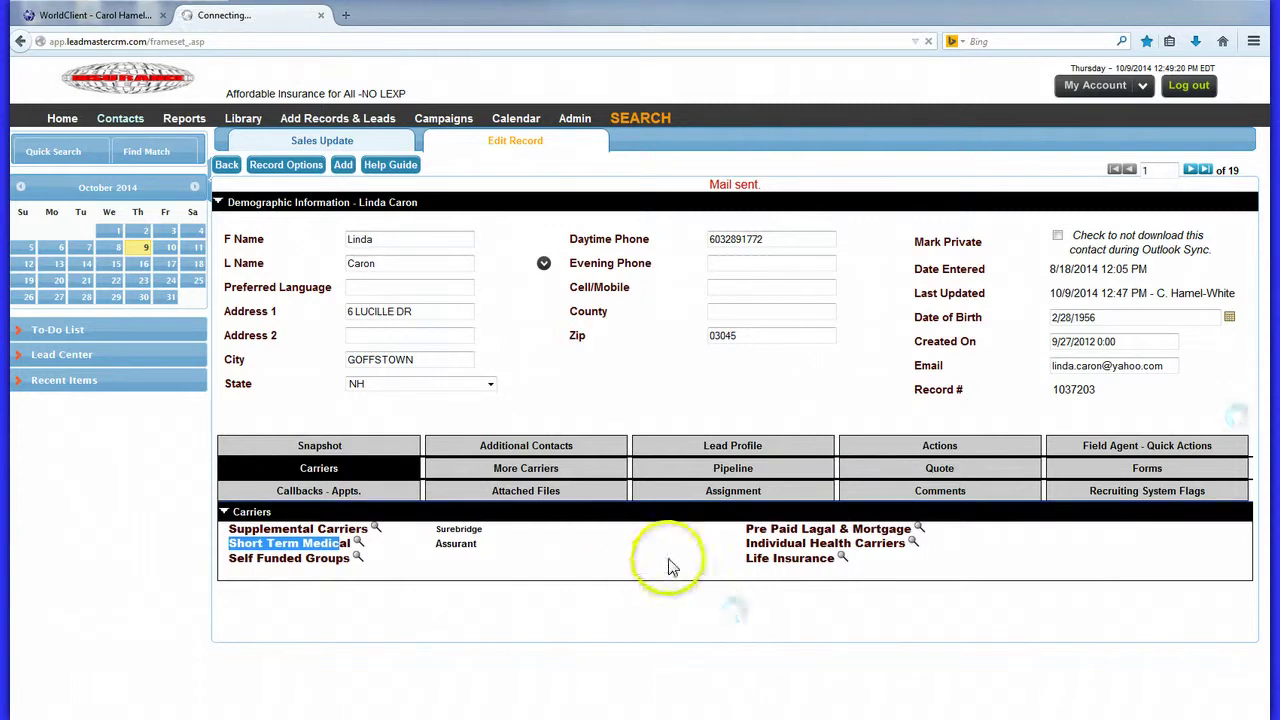
Step: View the record's More Carriers and Pipeline sections, and bring up its Forms list
{"action": "left_click", "coordinate": [530, 465]}
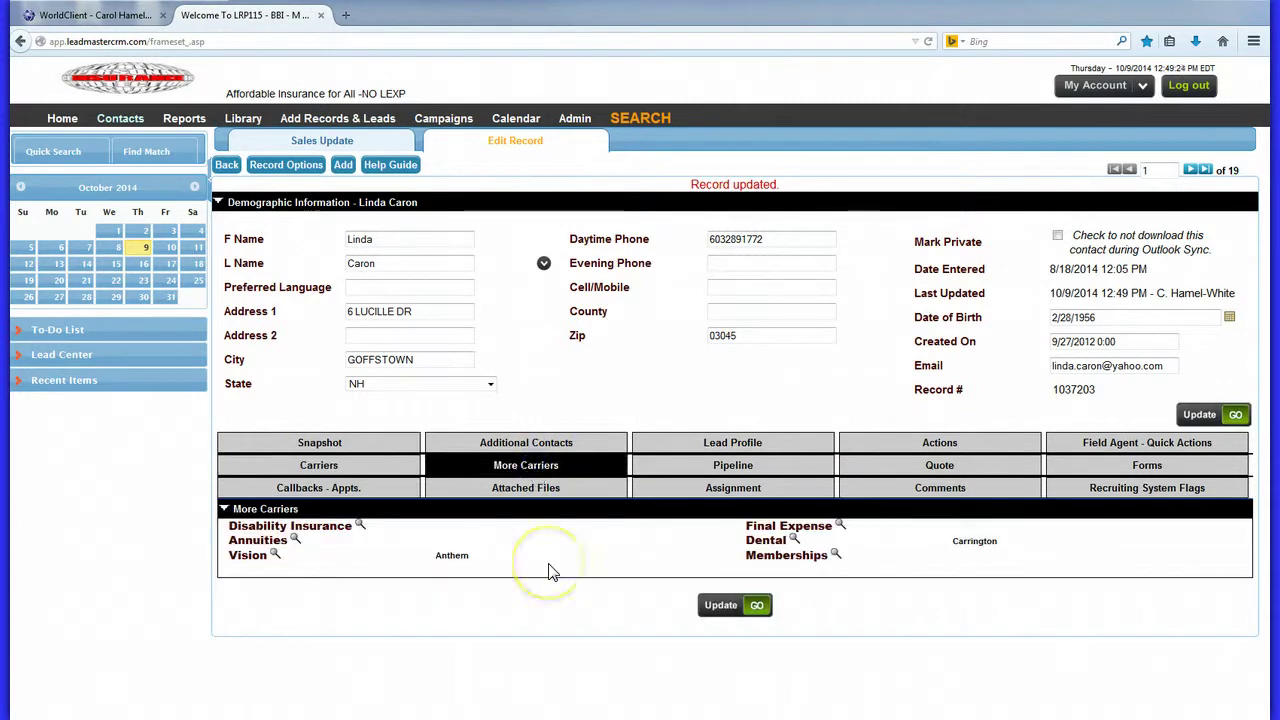
{"action": "left_click", "coordinate": [752, 467]}
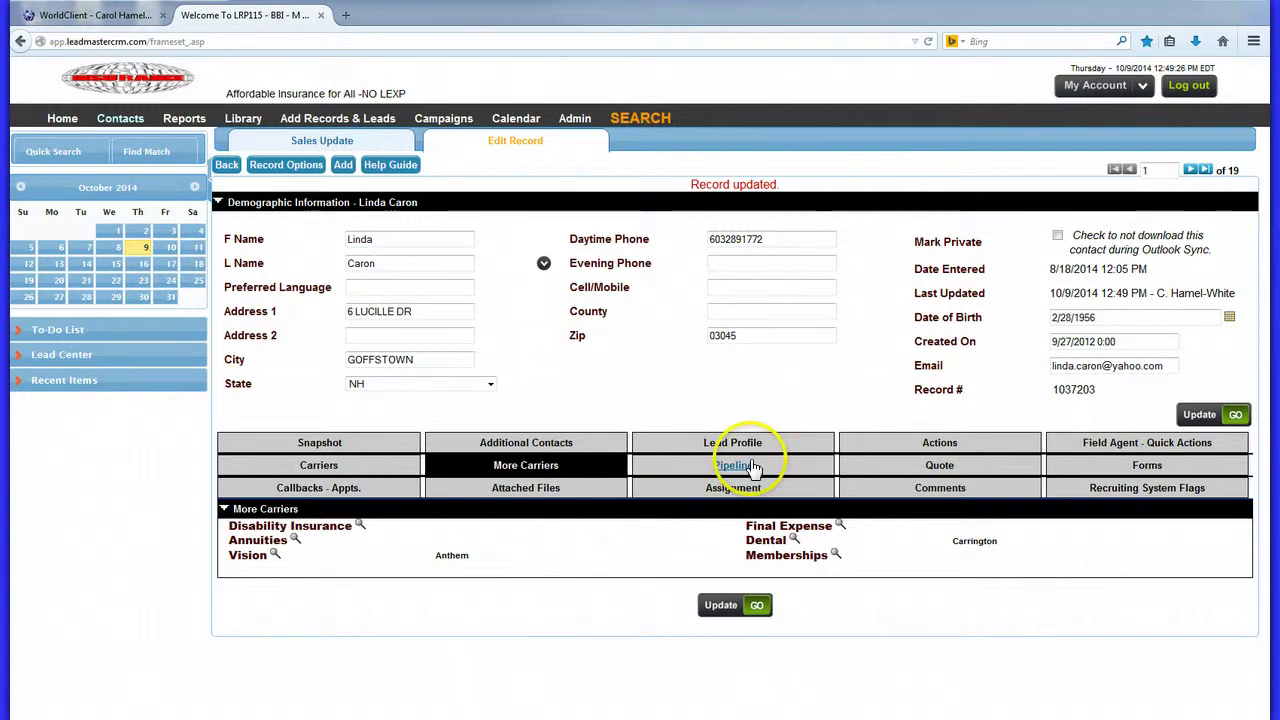
{"action": "left_click", "coordinate": [1147, 466]}
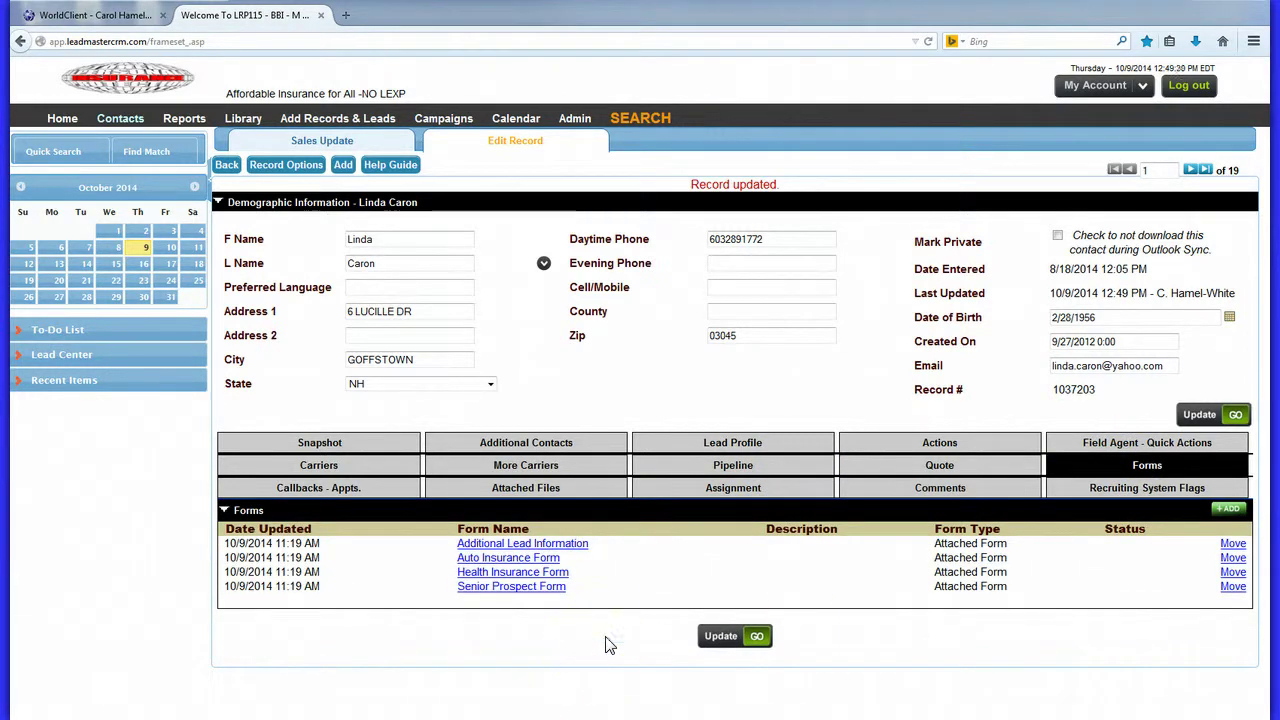
Step: Open the Additional Lead Information form in an enlarged window, examine its sections down to Retirement Plans, and close it without changes
{"action": "left_click", "coordinate": [632, 558]}
{"action": "left_click", "coordinate": [477, 546]}
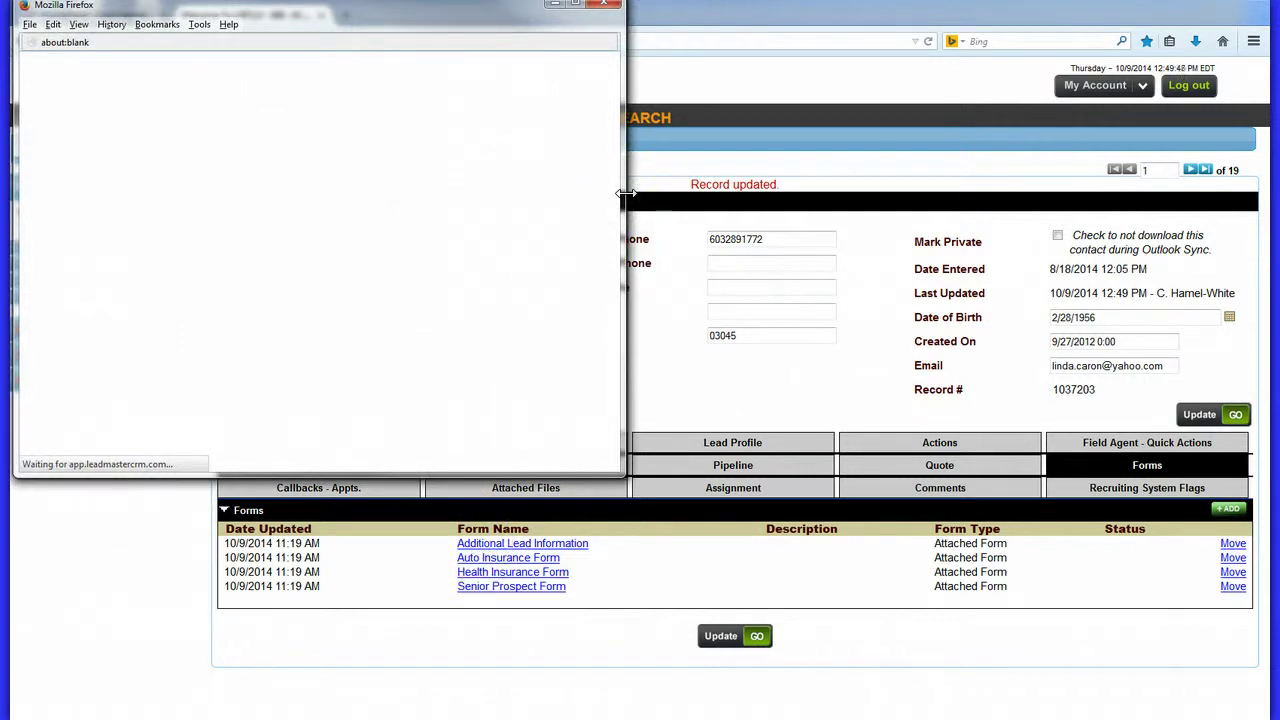
{"action": "left_click_drag", "start_coordinate": [625, 193], "coordinate": [1060, 178]}
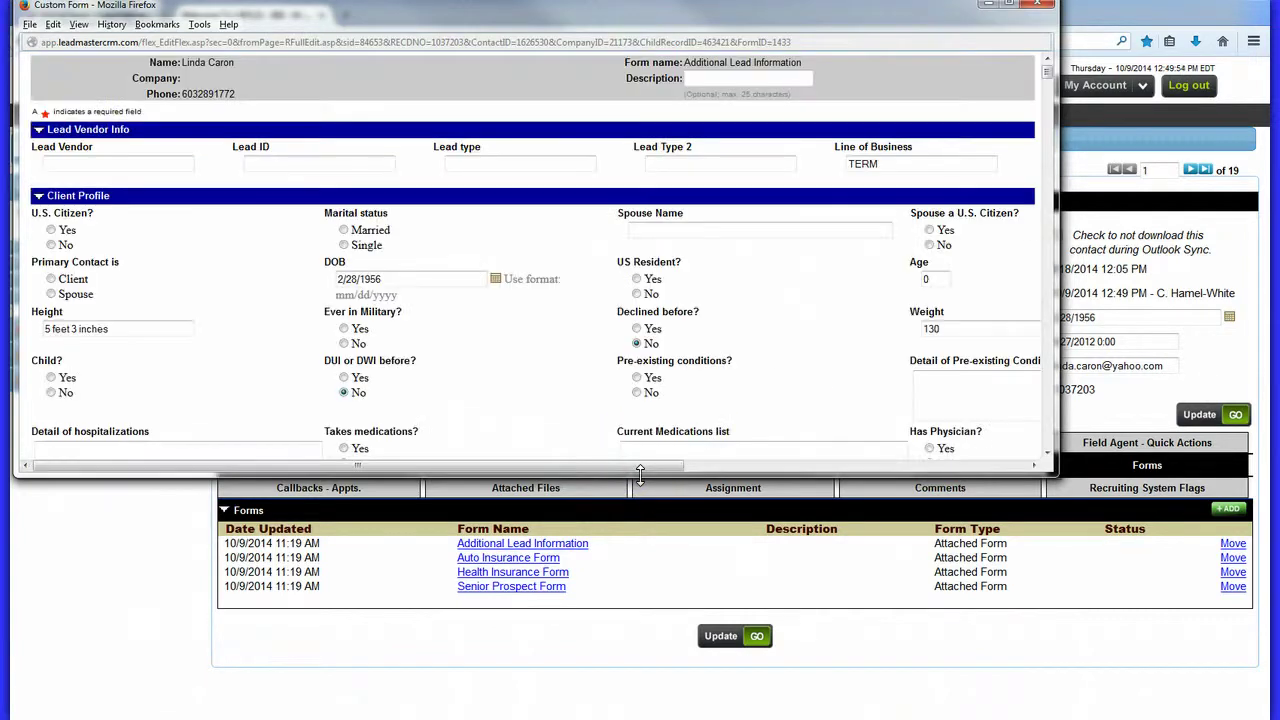
{"action": "left_click_drag", "start_coordinate": [640, 483], "coordinate": [640, 577]}
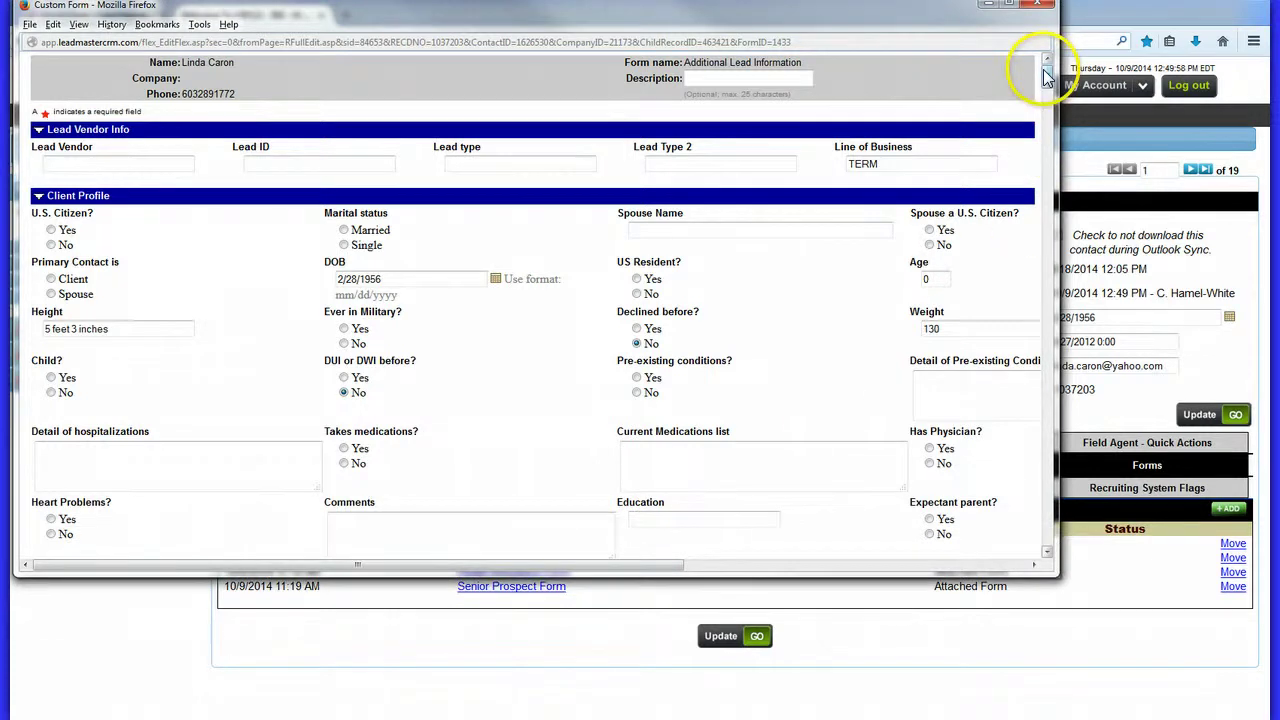
{"action": "left_click_drag", "start_coordinate": [1046, 72], "coordinate": [1047, 119]}
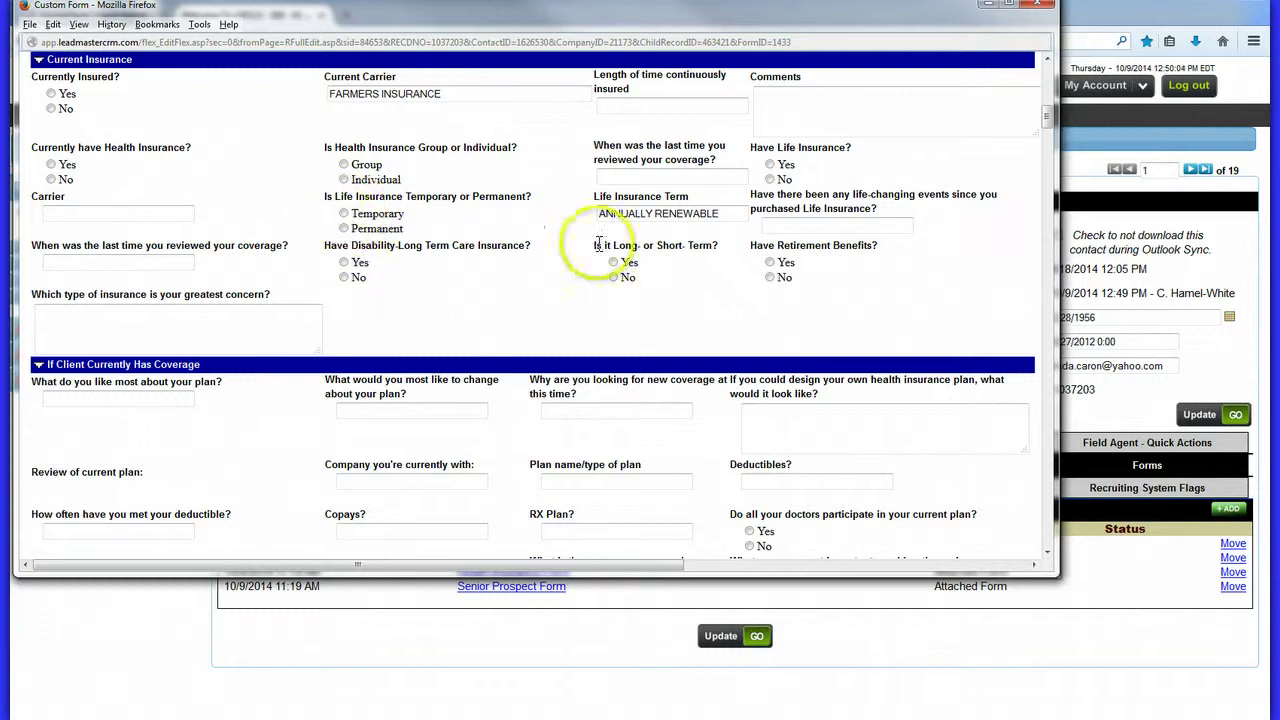
{"action": "scroll", "coordinate": [357, 443], "scroll_direction": "down", "scroll_amount": 5}
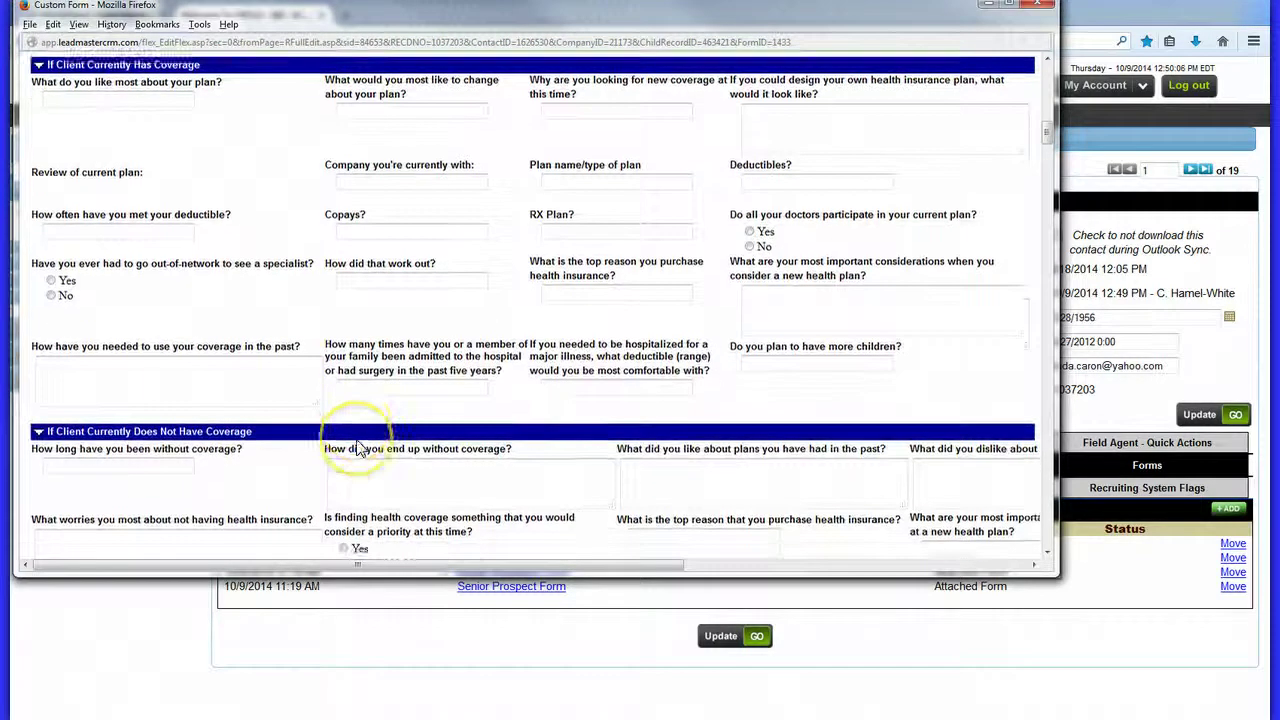
{"action": "scroll", "coordinate": [357, 447], "scroll_direction": "down", "scroll_amount": 10}
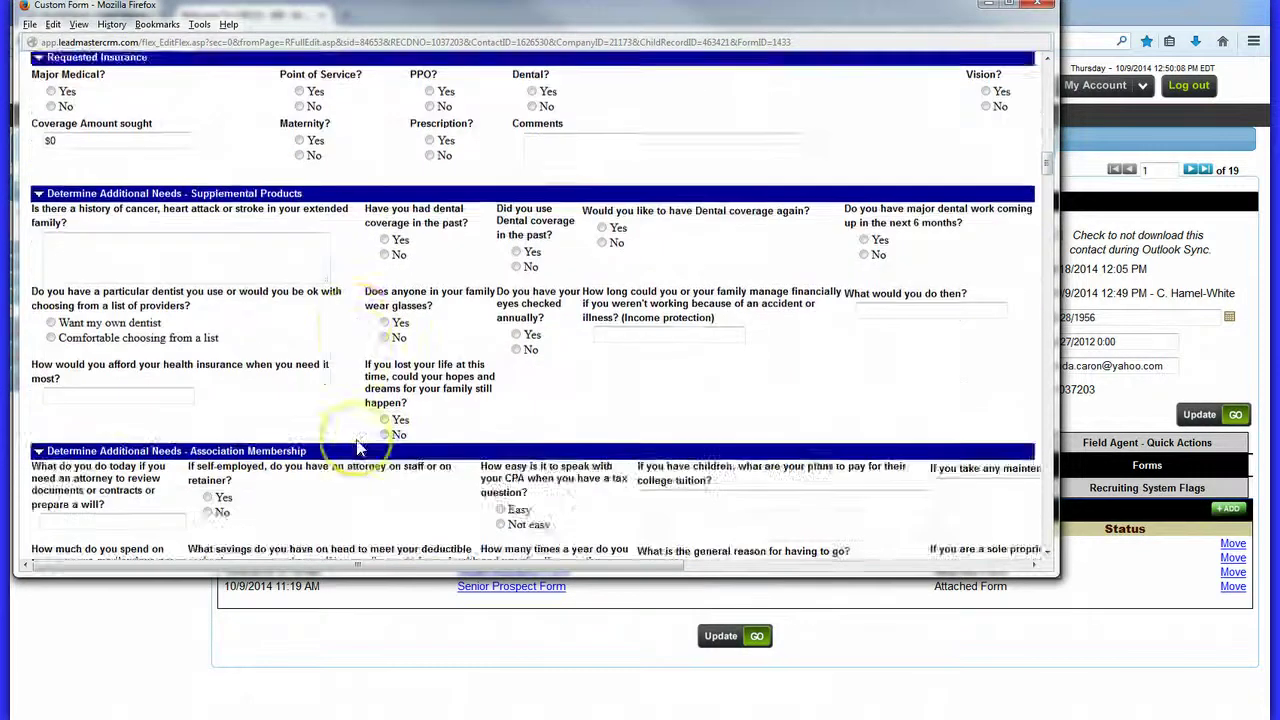
{"action": "scroll", "coordinate": [357, 447], "scroll_direction": "down", "scroll_amount": 4}
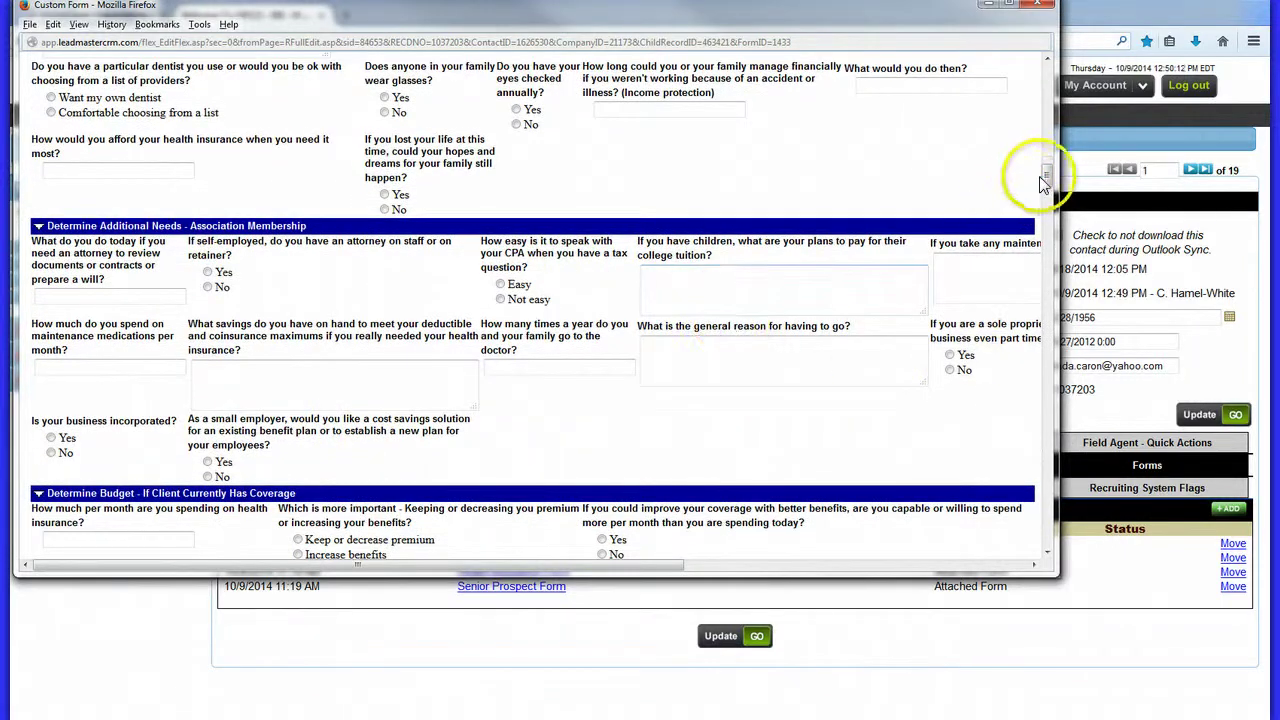
{"action": "left_click_drag", "start_coordinate": [1043, 174], "coordinate": [1050, 363]}
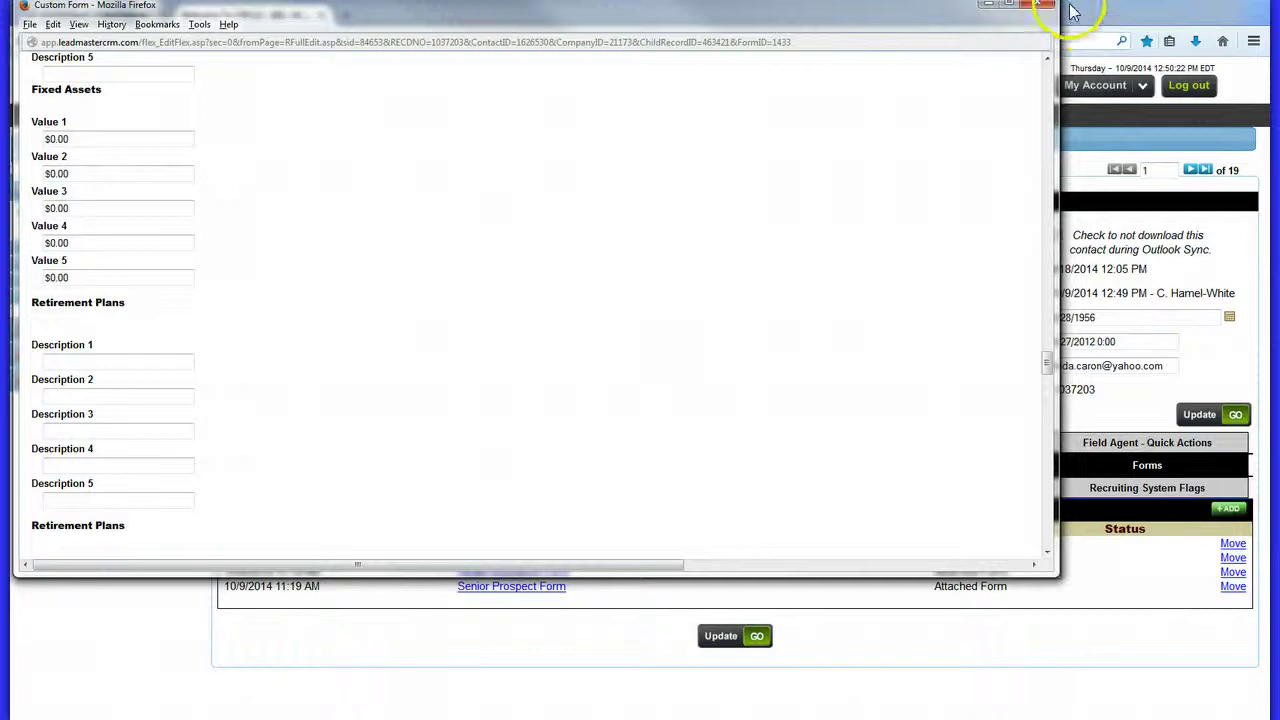
{"action": "left_click", "coordinate": [1036, 4]}
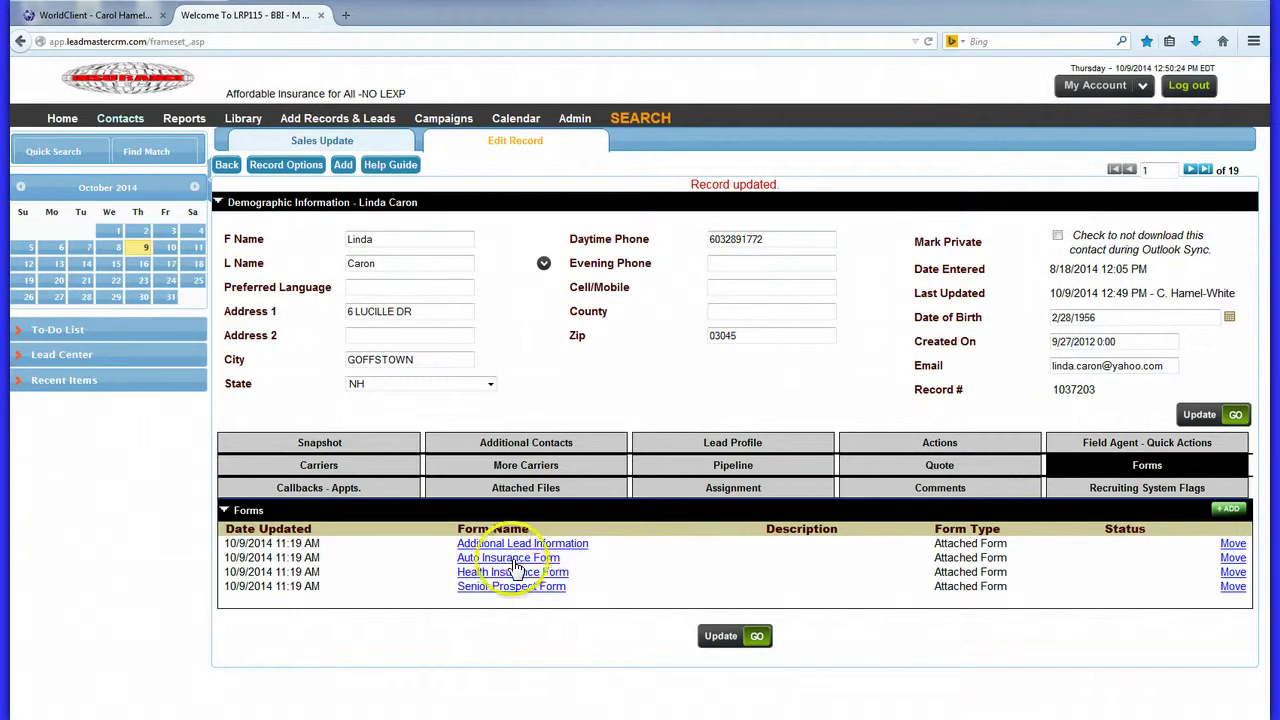
Step: Open the Auto Insurance Form, look over its policy, vehicle and property sections, and close it without changes
{"action": "left_click", "coordinate": [508, 571]}
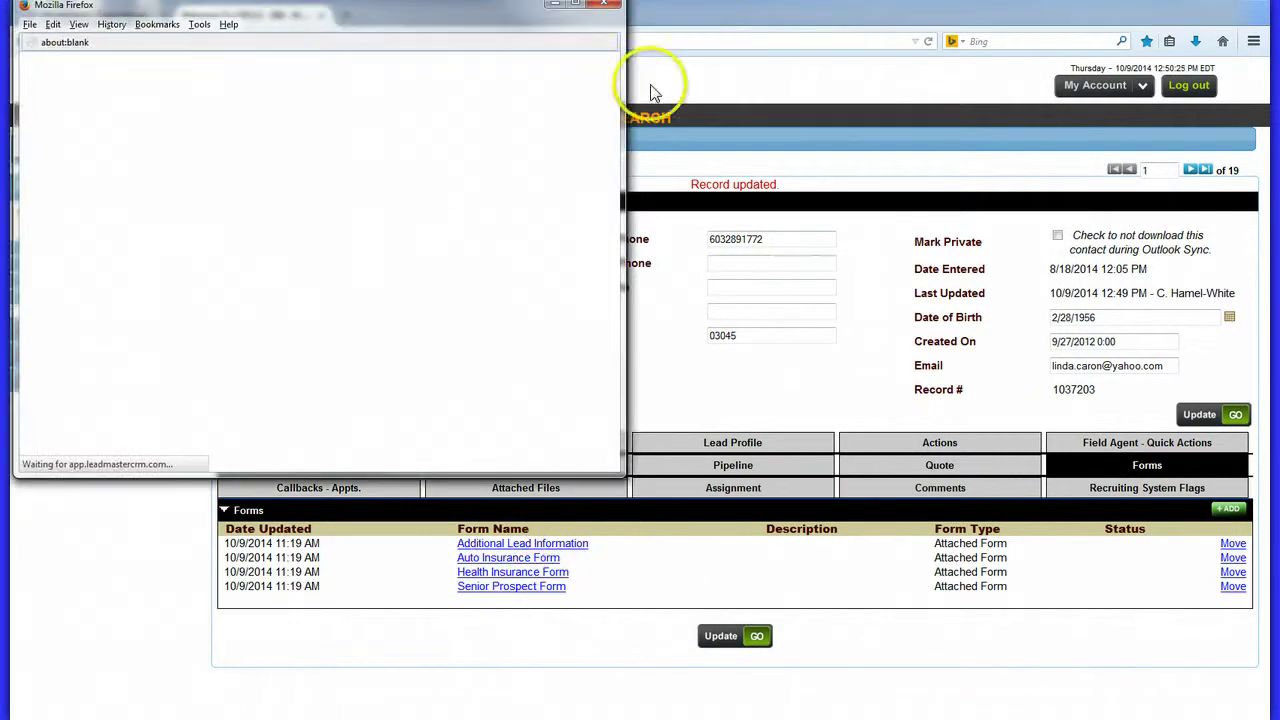
{"action": "left_click_drag", "start_coordinate": [613, 115], "coordinate": [615, 316]}
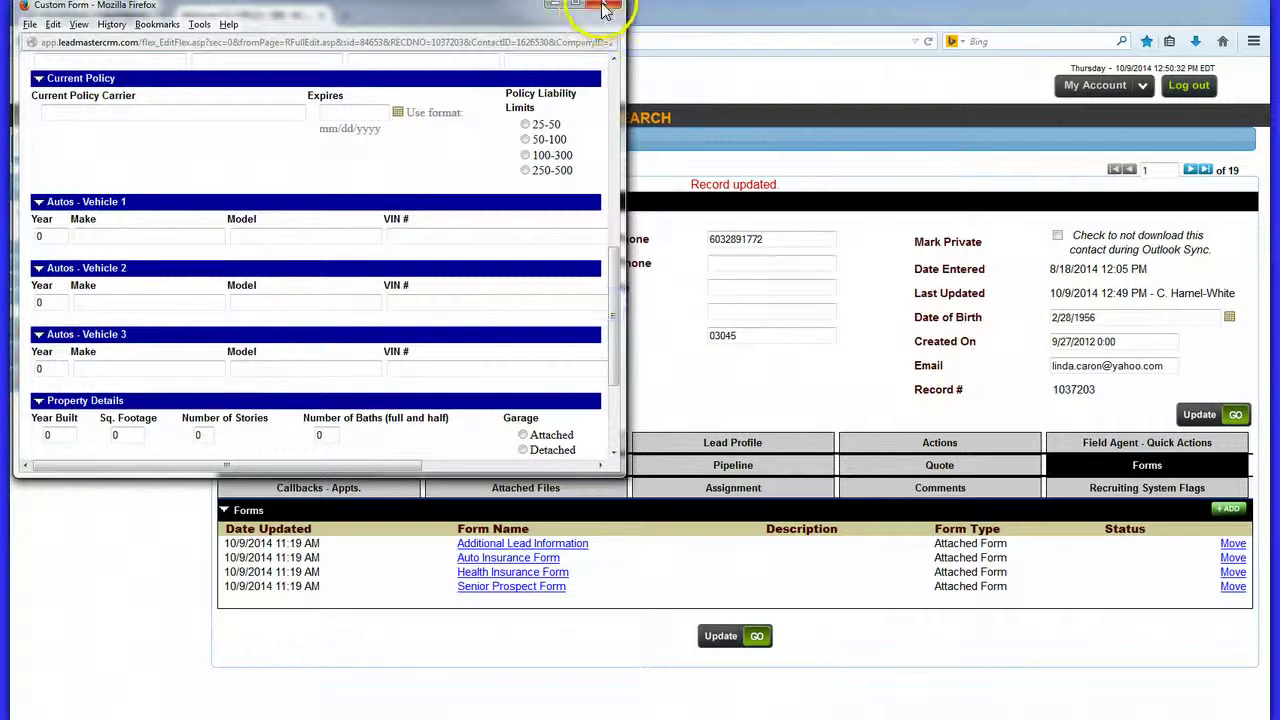
{"action": "left_click", "coordinate": [603, 5]}
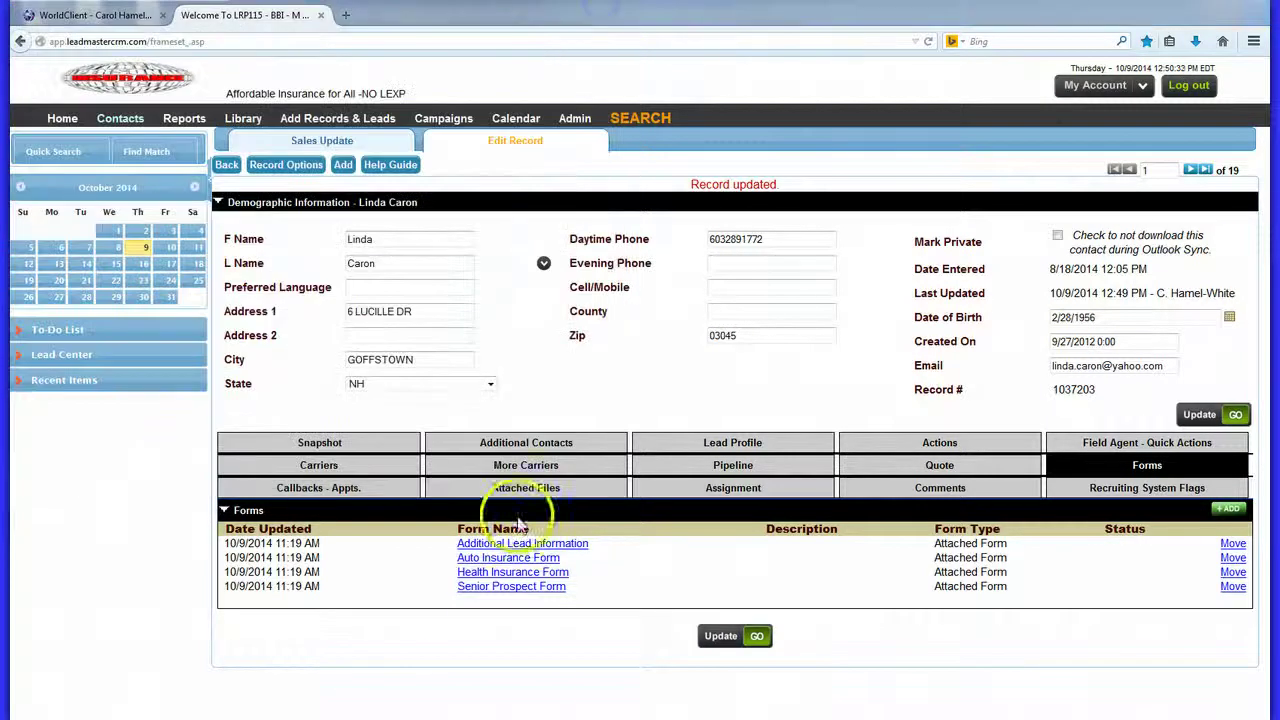
Step: Open the Senior Prospect Form in a widened window, examine its enrollment information and Medicare Supplements choices, and close it without changes
{"action": "left_click", "coordinate": [489, 597]}
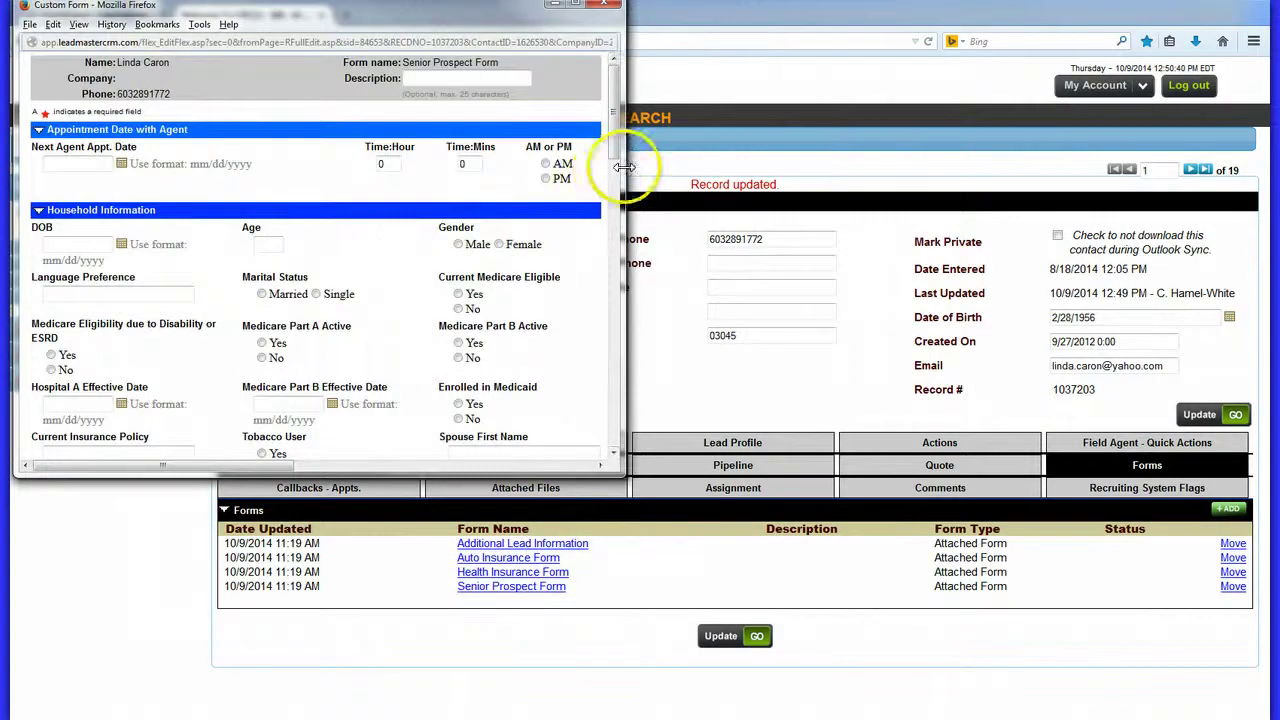
{"action": "left_click_drag", "start_coordinate": [626, 166], "coordinate": [1014, 170]}
{"action": "scroll", "coordinate": [815, 235], "scroll_direction": "down", "scroll_amount": 6}
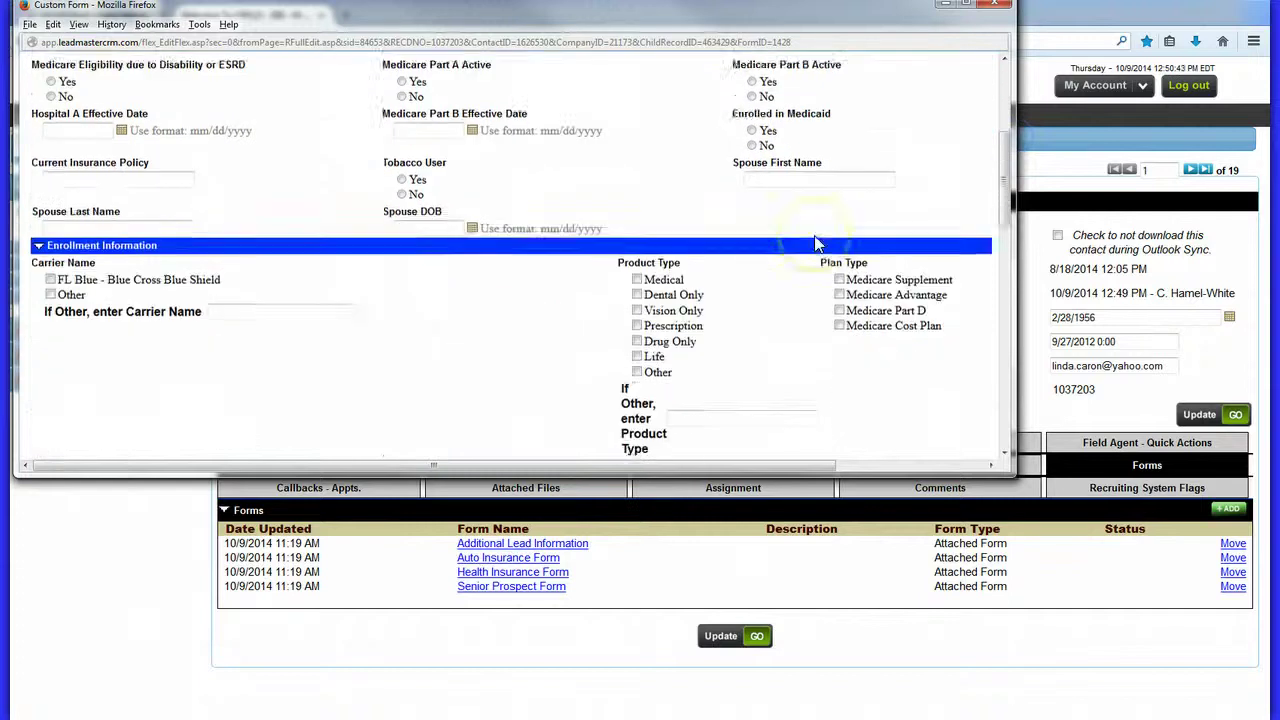
{"action": "scroll", "coordinate": [815, 245], "scroll_direction": "down", "scroll_amount": 6}
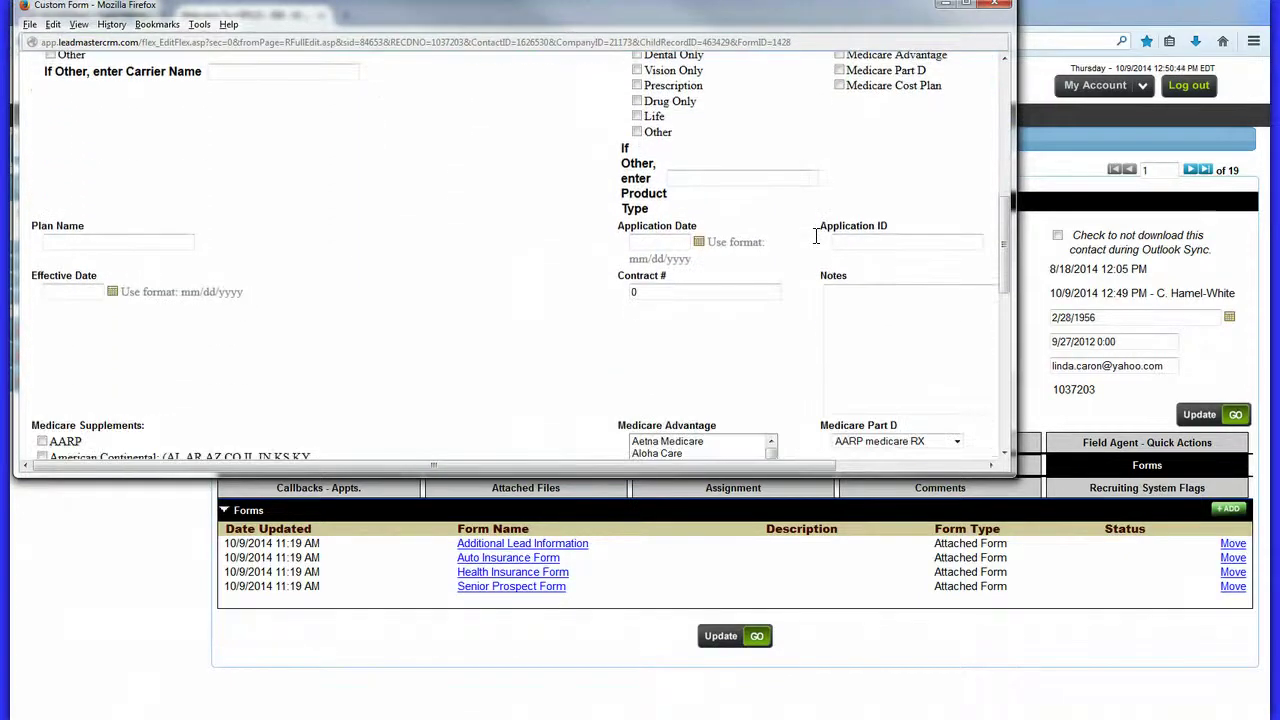
{"action": "scroll", "coordinate": [812, 242], "scroll_direction": "down", "scroll_amount": 8}
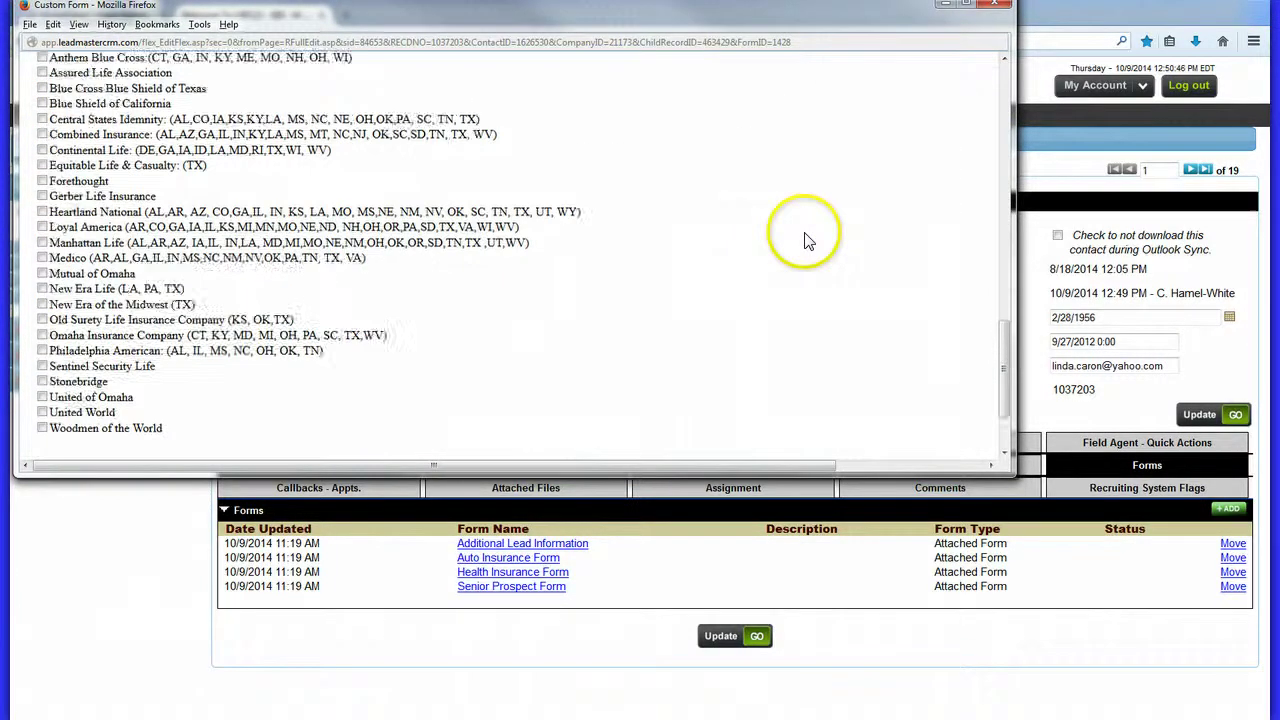
{"action": "left_click", "coordinate": [992, 5]}
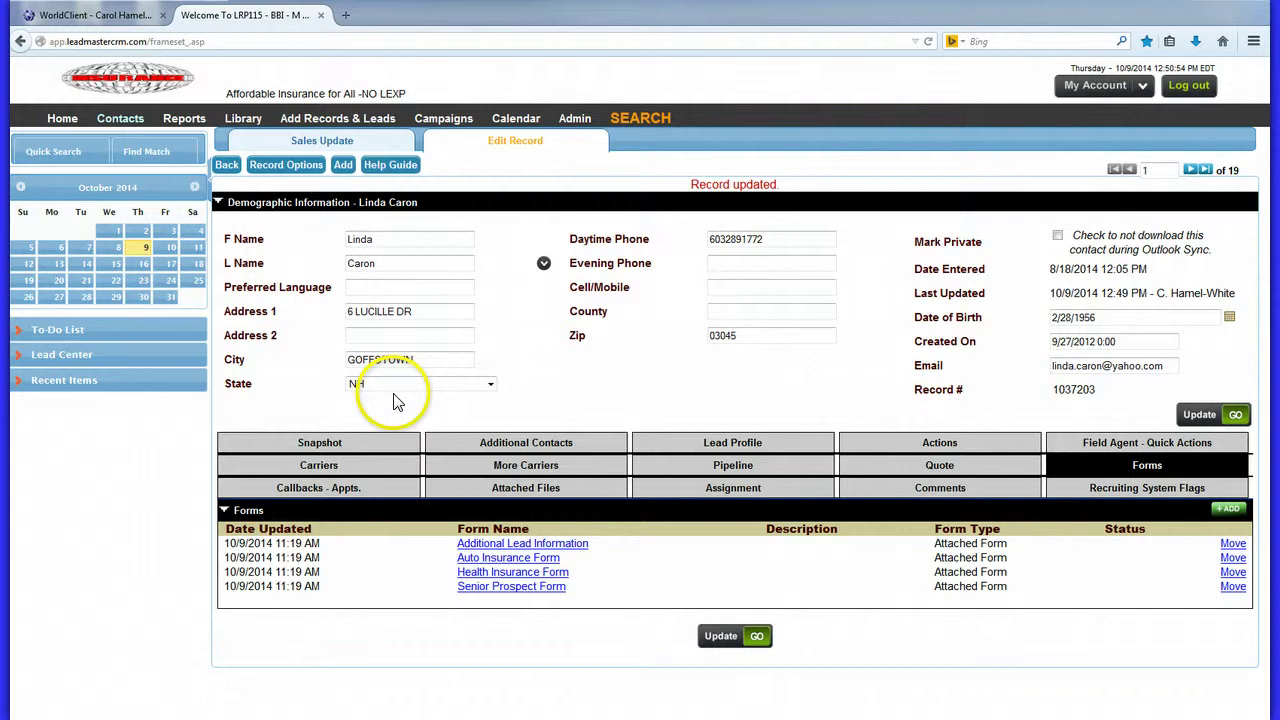
Step: View the record's Callbacks - Appts. alongside the expanded To-Do List, and check its Attached Files section
{"action": "left_click", "coordinate": [224, 510]}
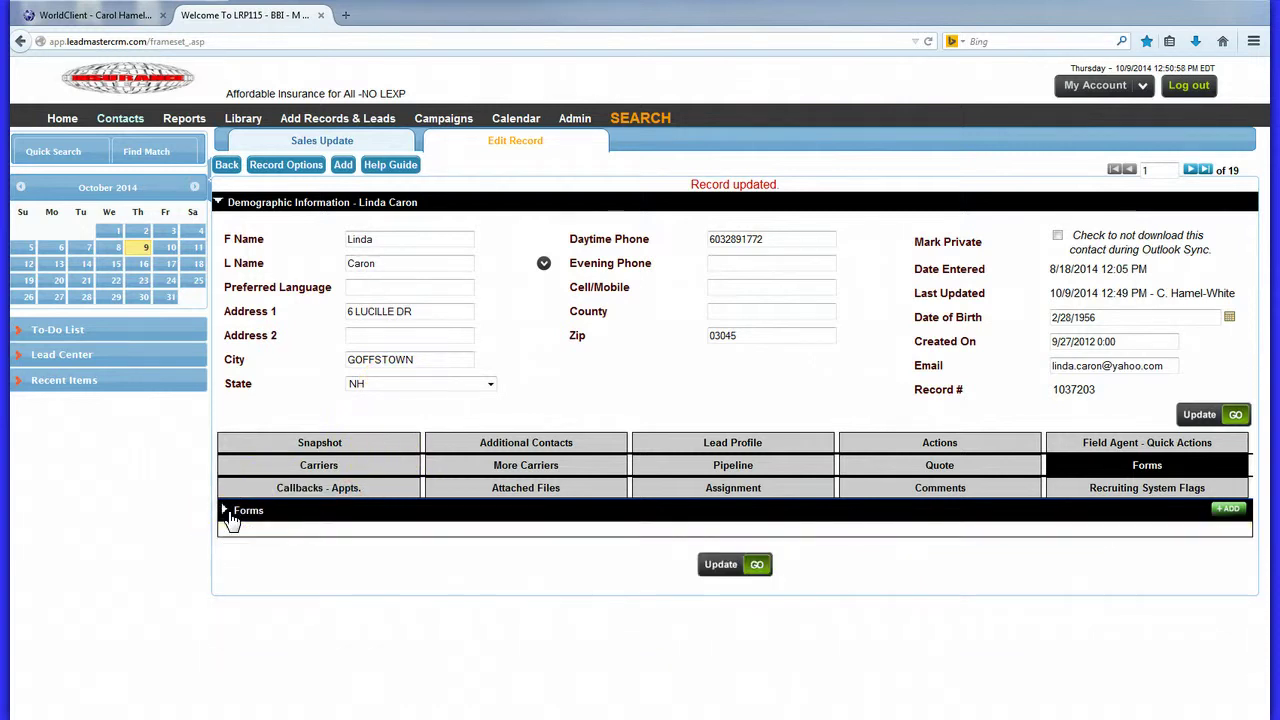
{"action": "left_click", "coordinate": [318, 487]}
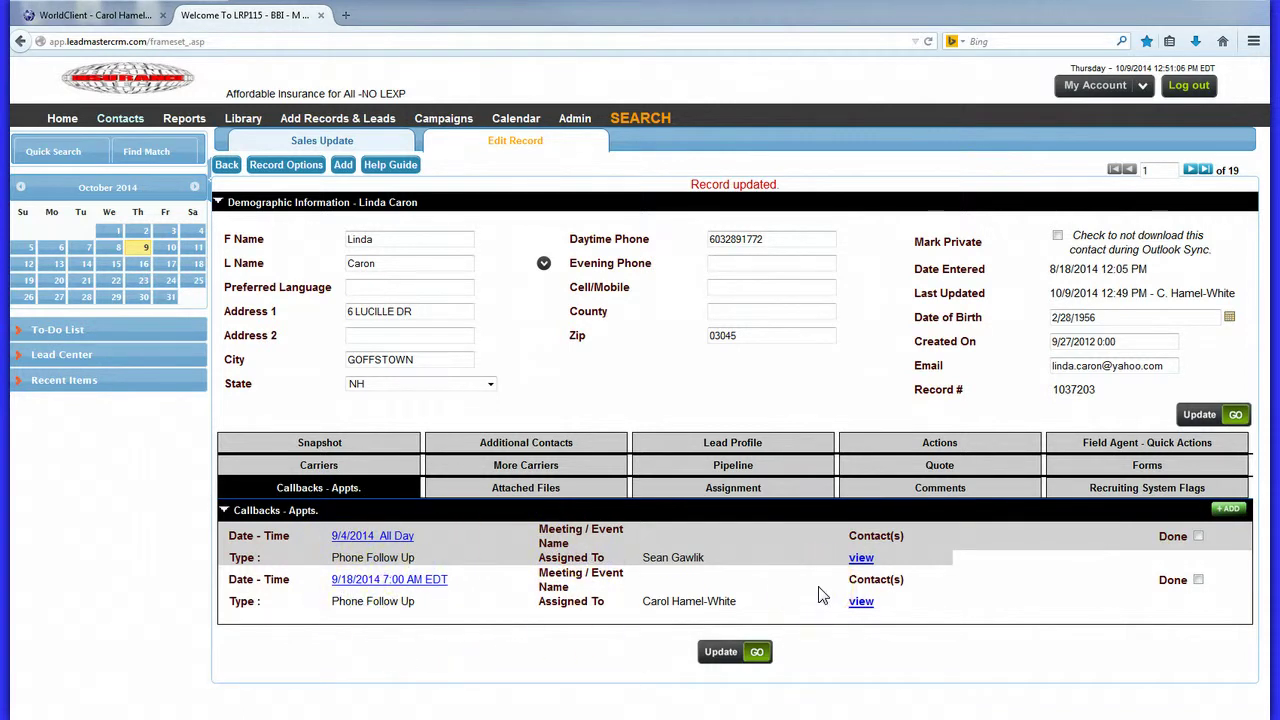
{"action": "left_click", "coordinate": [42, 331]}
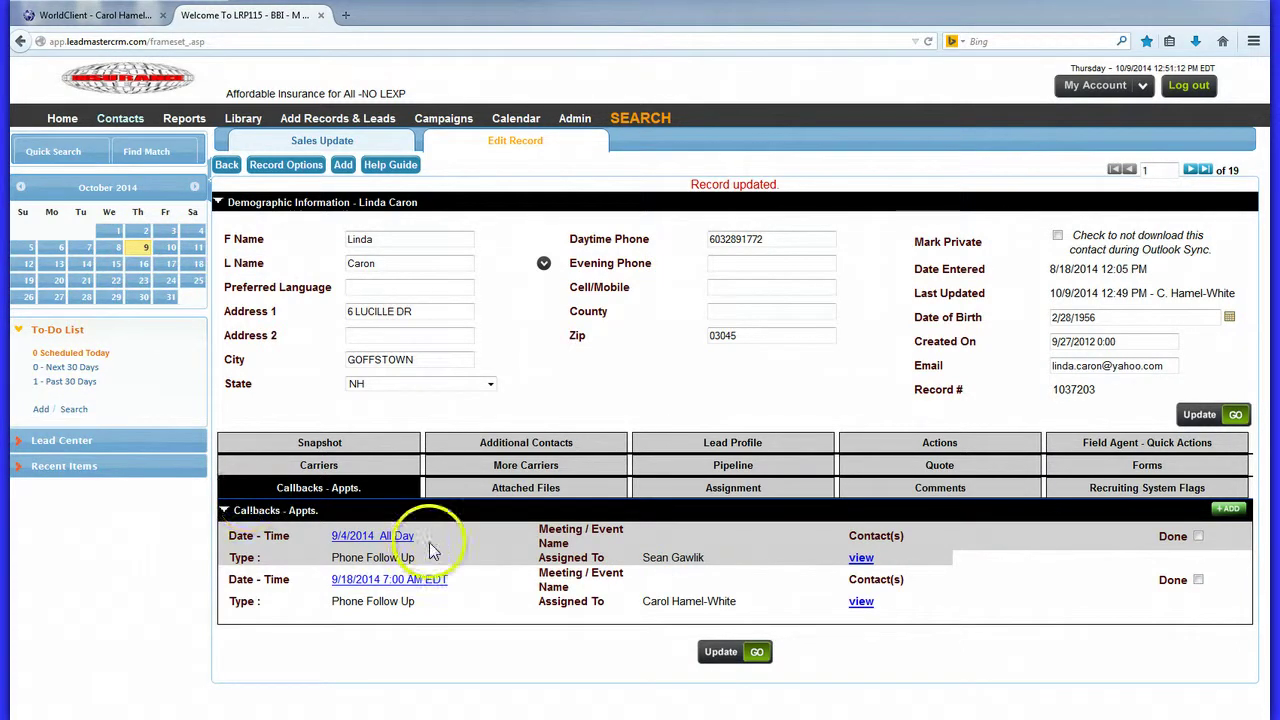
{"action": "left_click", "coordinate": [225, 511]}
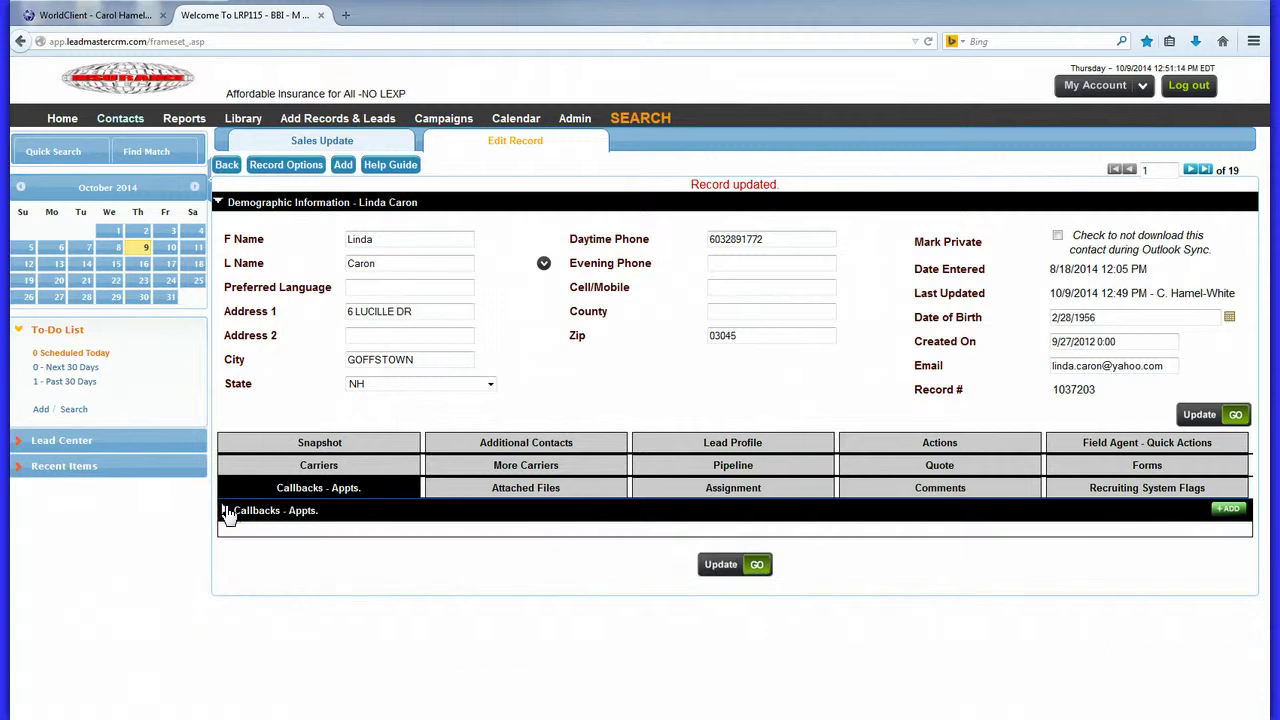
{"action": "left_click", "coordinate": [523, 490]}
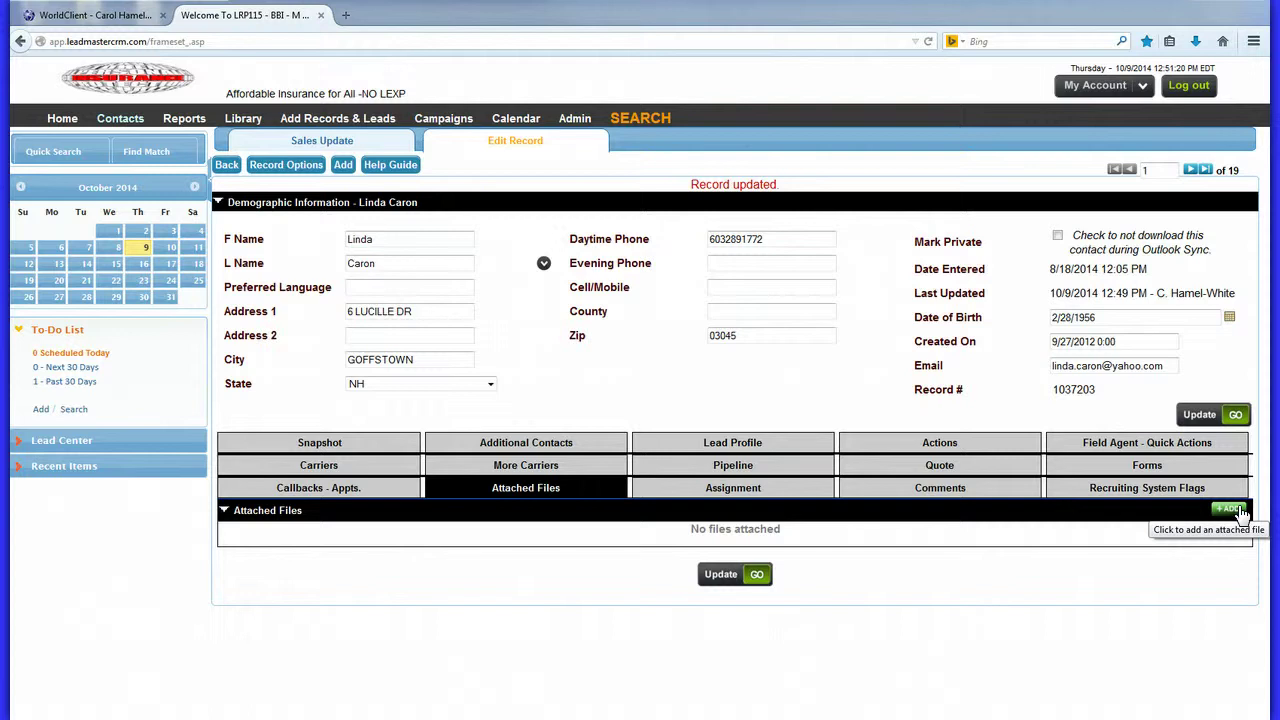
Step: Enter the comment "put comments here" in the record's Comments, save the record, and reopen the Comments section
{"action": "left_click", "coordinate": [949, 490]}
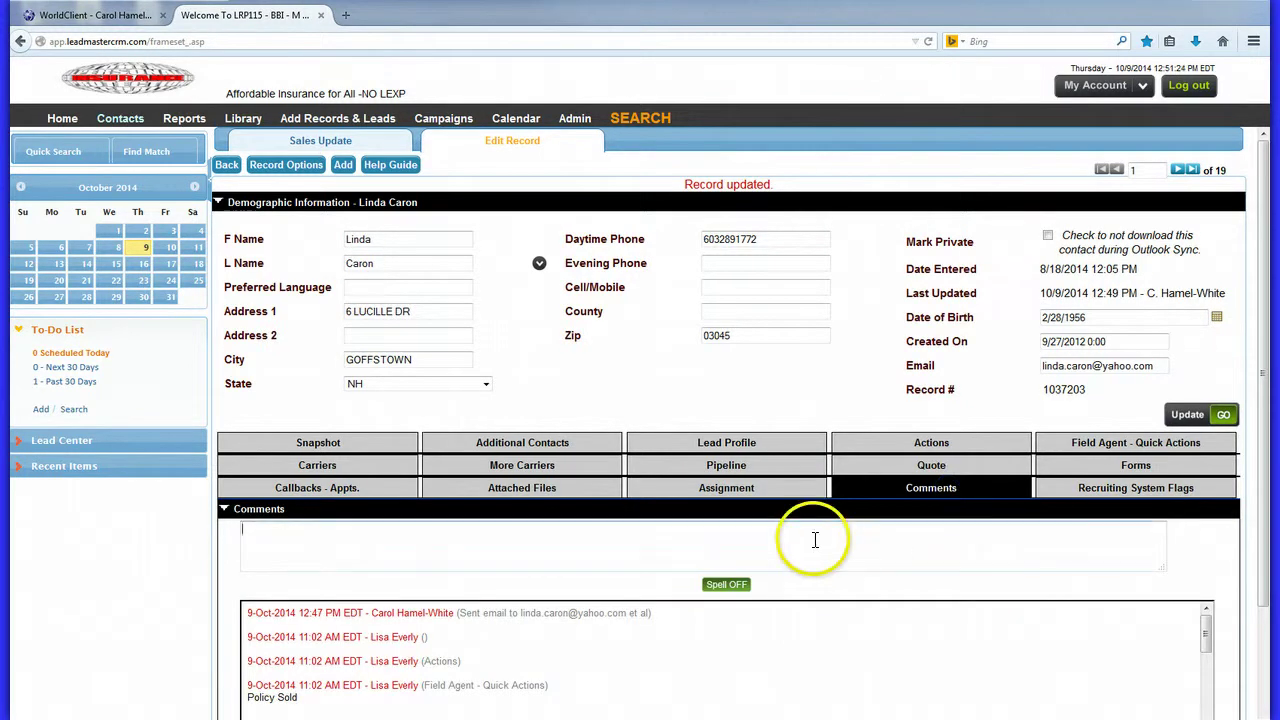
{"action": "scroll", "coordinate": [815, 540], "scroll_direction": "down", "scroll_amount": 3}
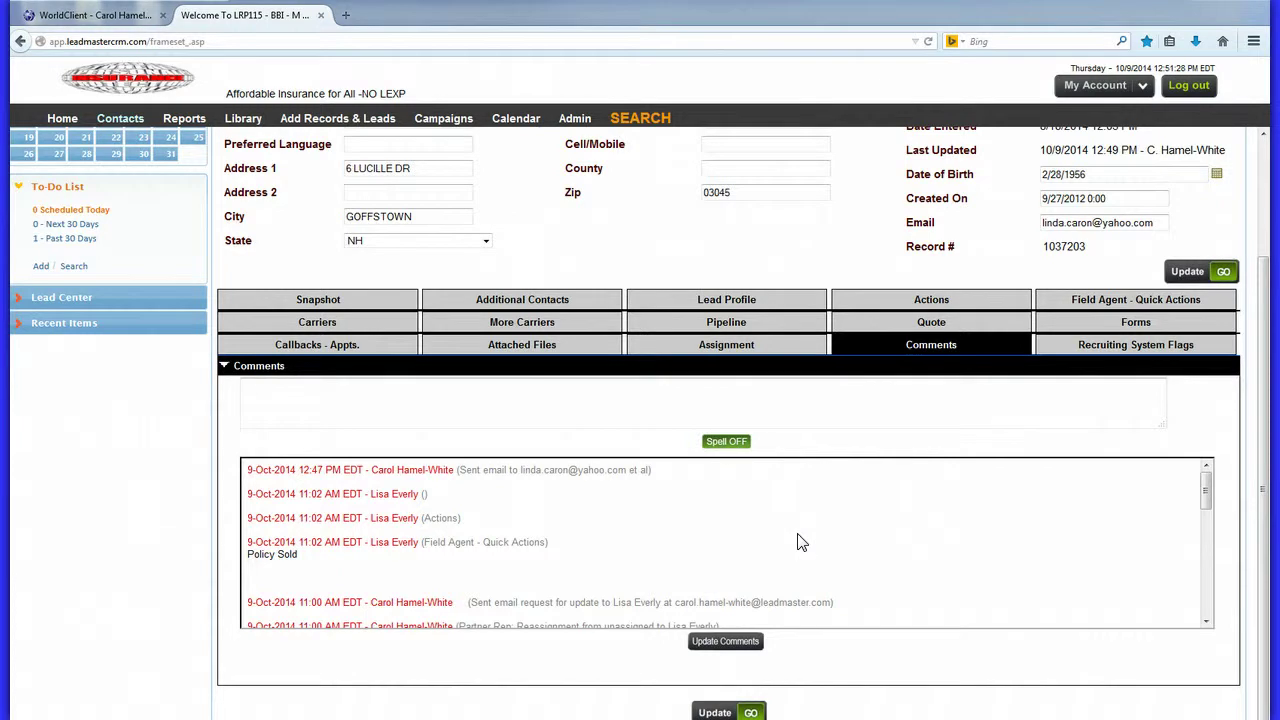
{"action": "left_click", "coordinate": [792, 540]}
{"action": "left_click", "coordinate": [748, 540]}
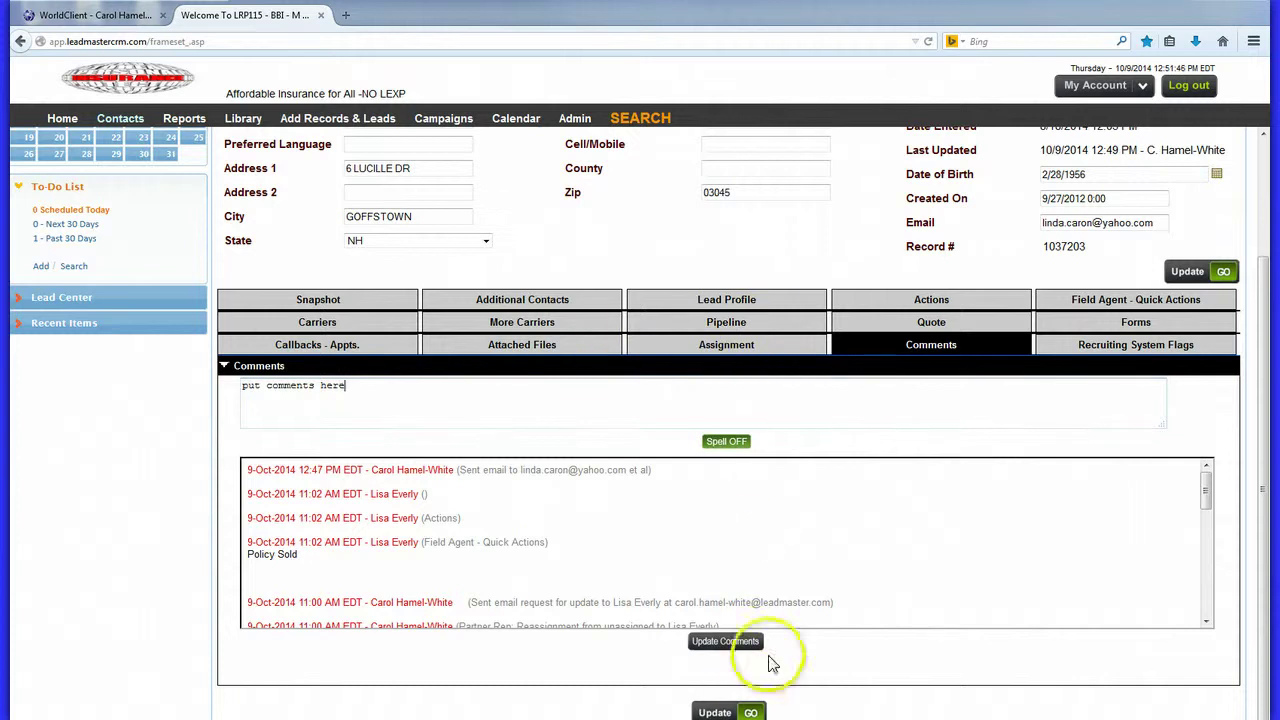
{"action": "left_click", "coordinate": [1218, 272]}
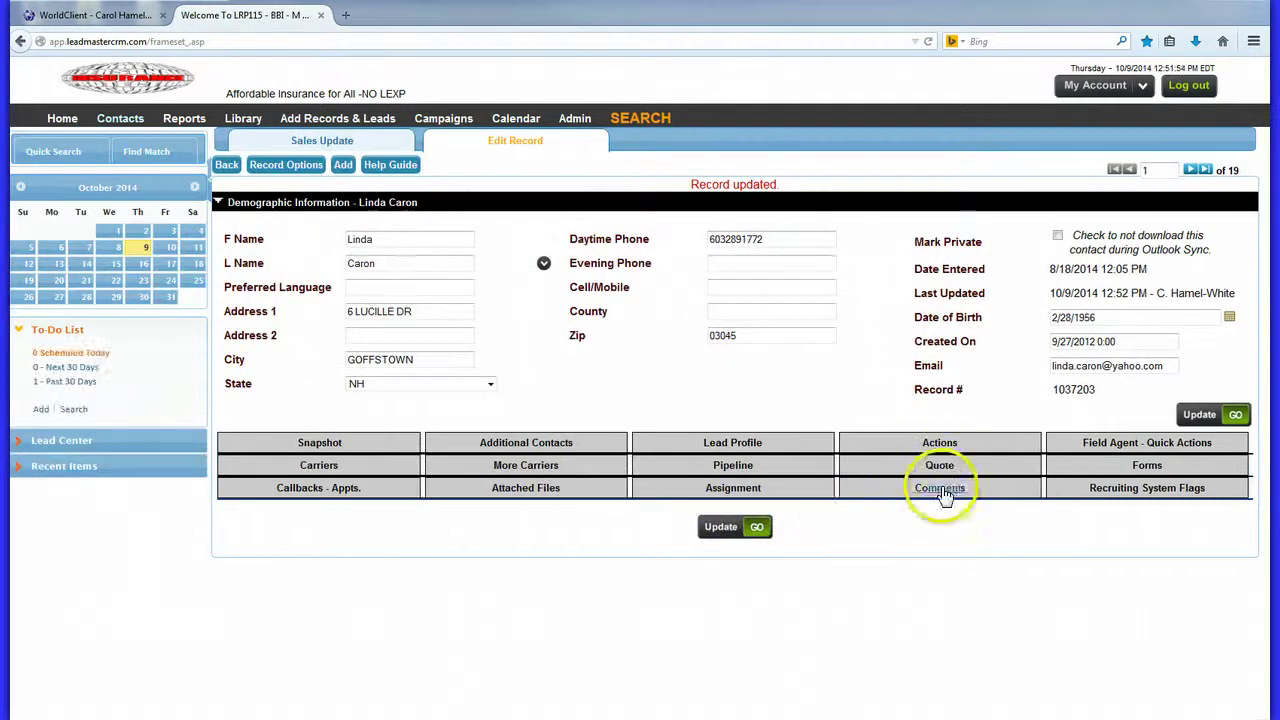
{"action": "left_click", "coordinate": [940, 487]}
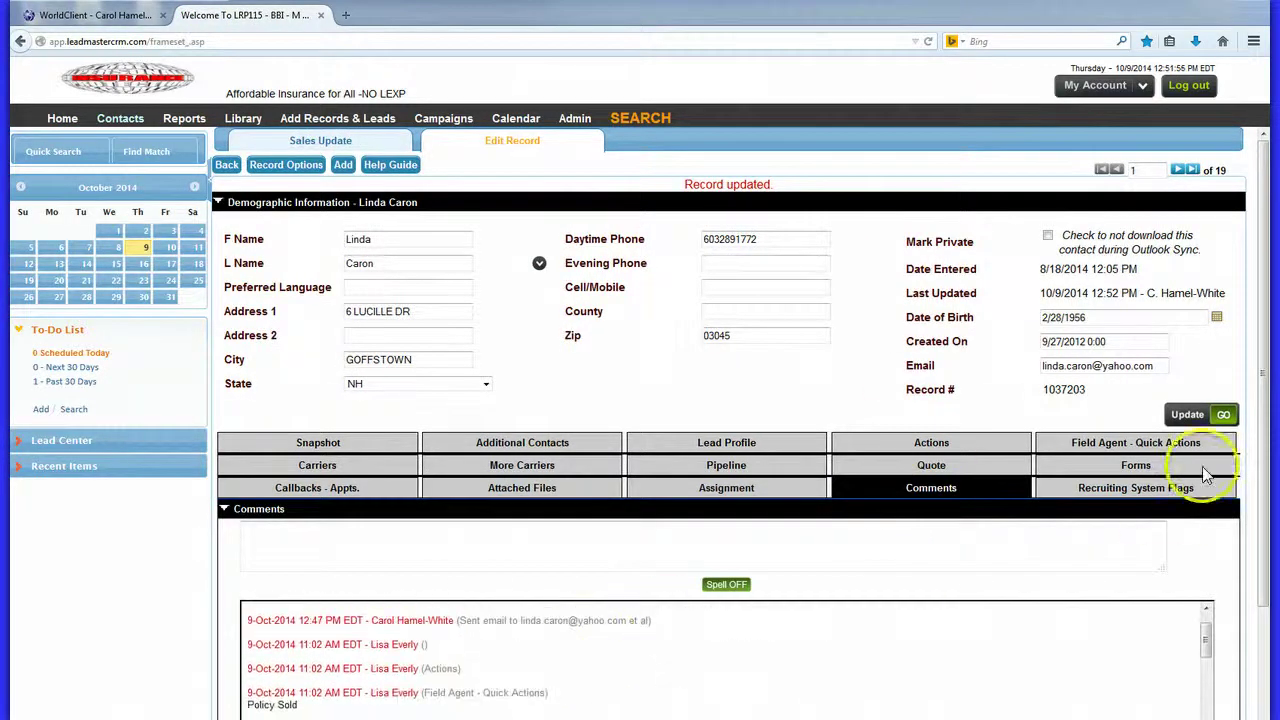
Step: Review the newest entry, "put comments here", in the record's Comments history
{"action": "scroll", "coordinate": [1249, 414], "scroll_direction": "down", "scroll_amount": 3}
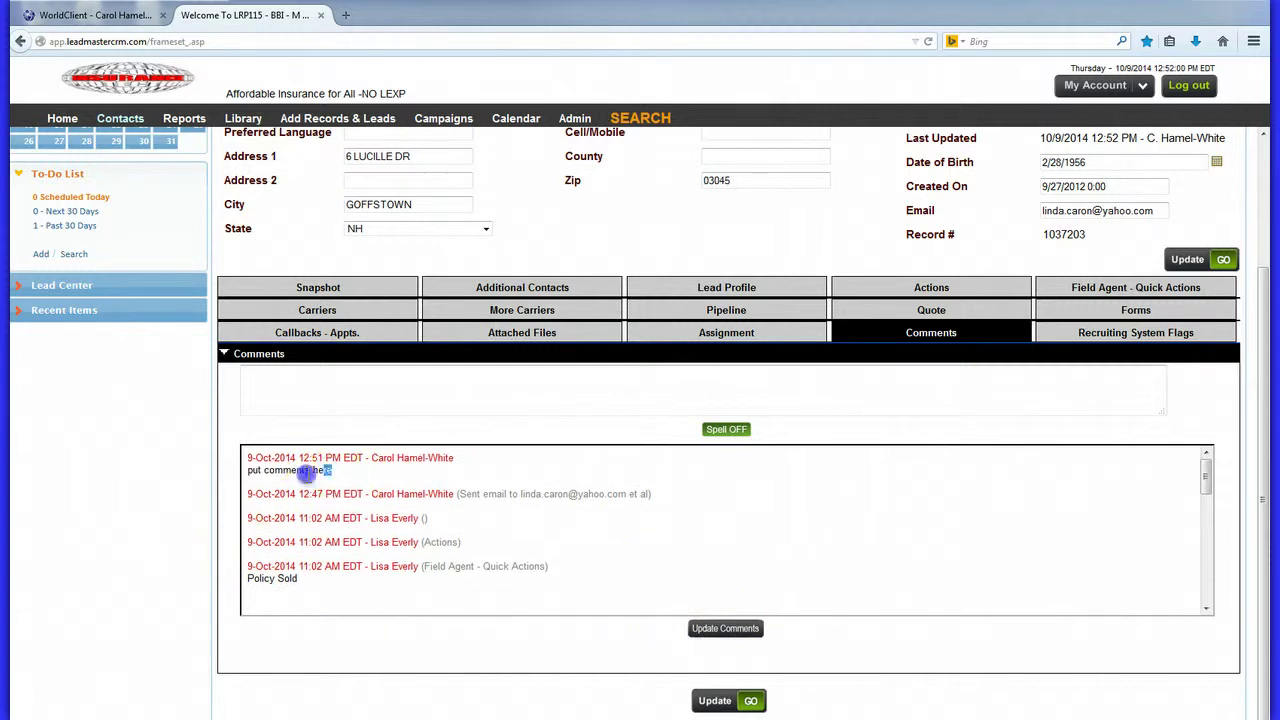
{"action": "left_click_drag", "start_coordinate": [338, 470], "coordinate": [239, 457]}
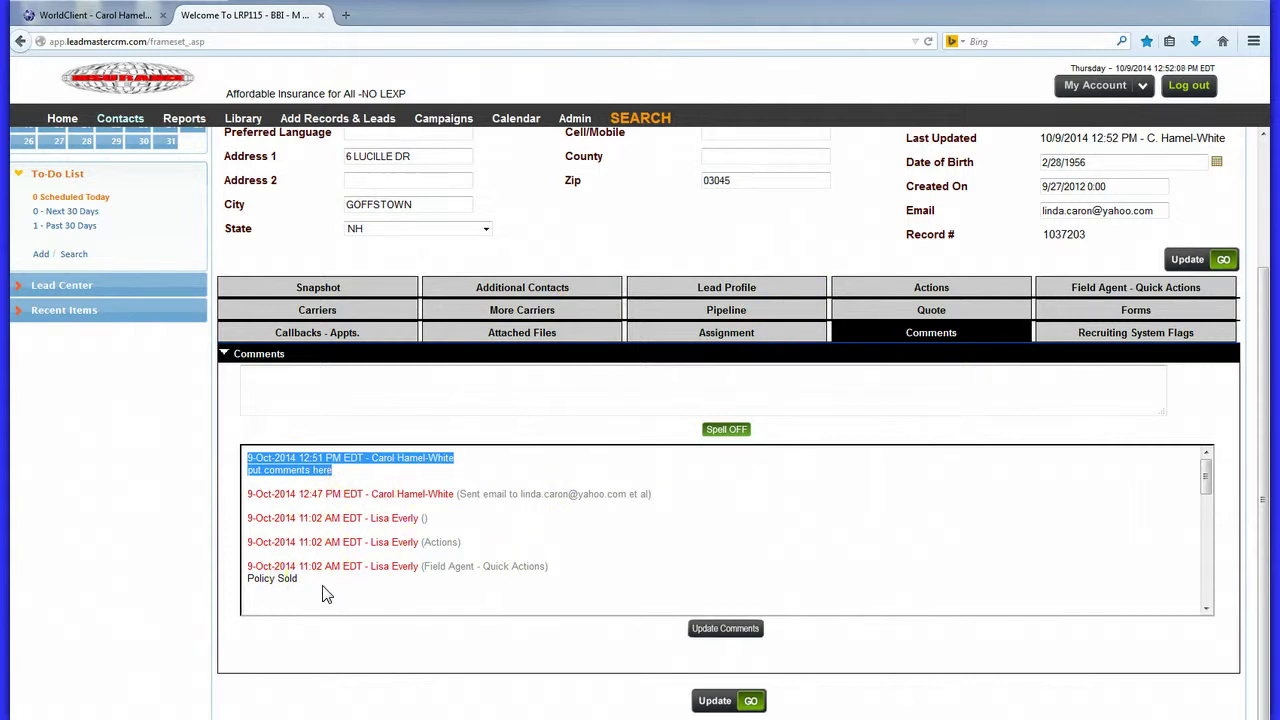
{"action": "scroll", "coordinate": [325, 595], "scroll_direction": "up", "scroll_amount": 3}
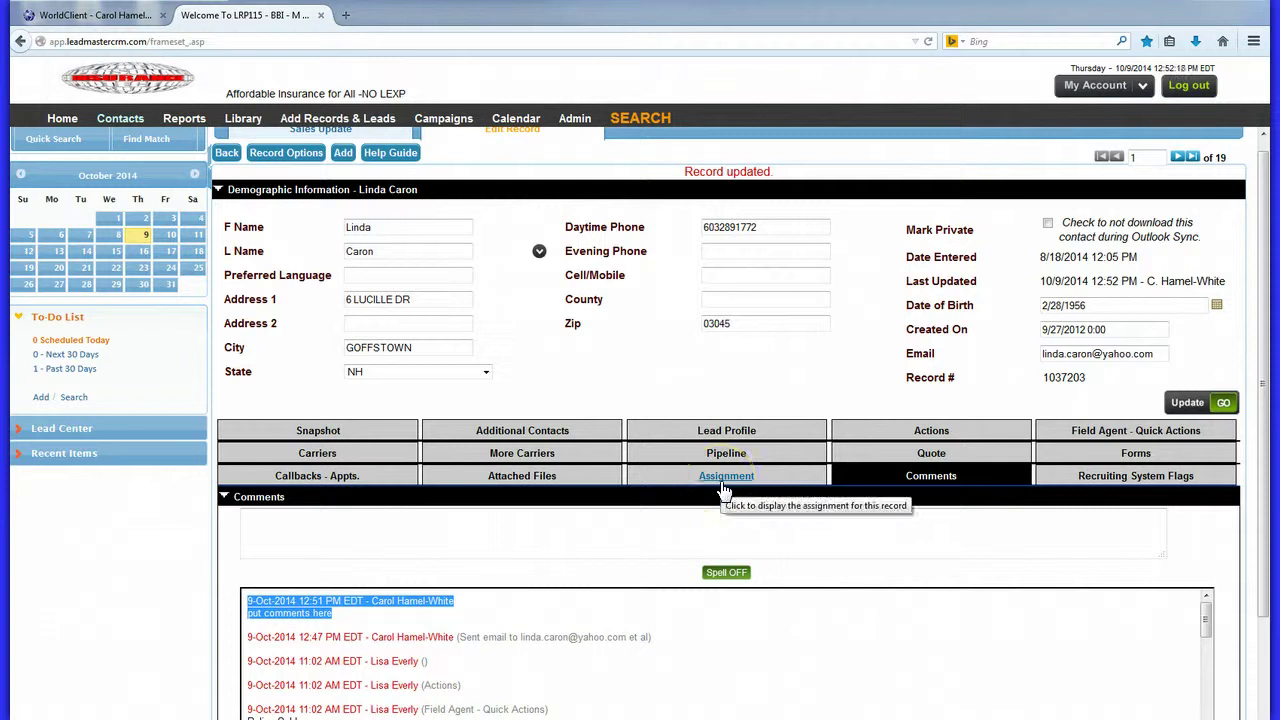
{"action": "left_click", "coordinate": [531, 366]}
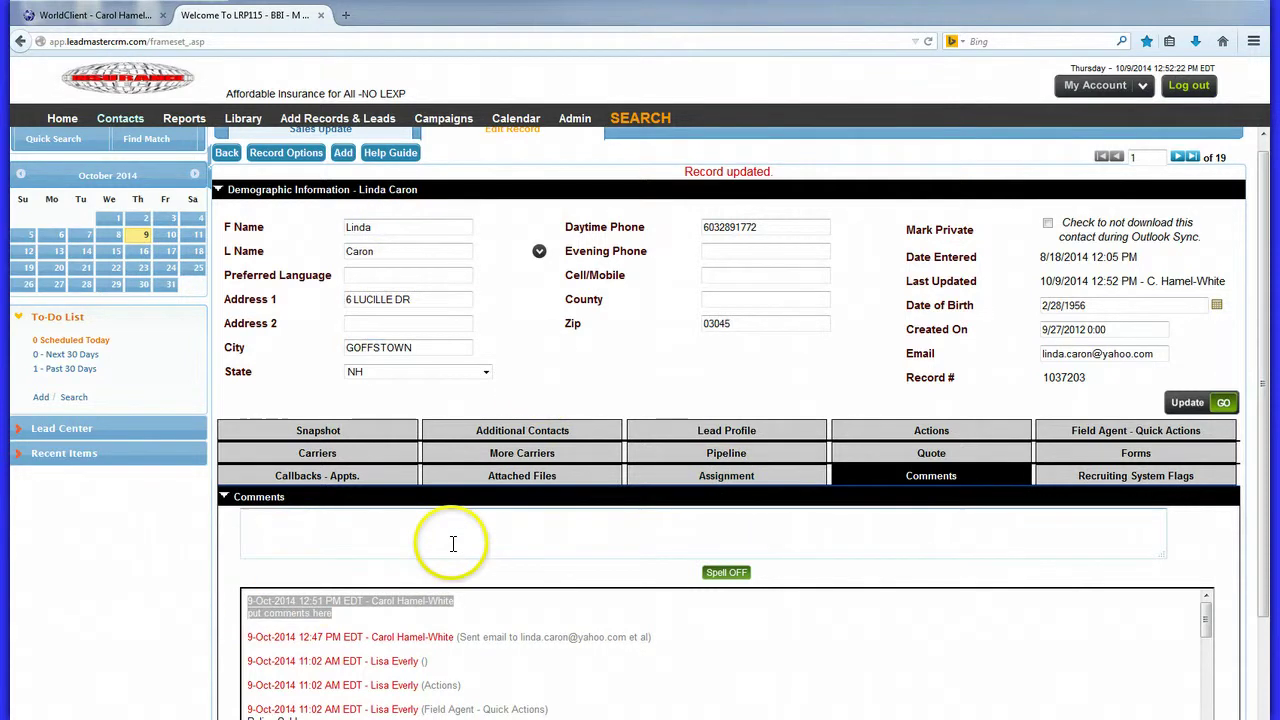
Step: Open the Personal Insurance opportunity from the record's Pipeline and move its window fully into view
{"action": "left_click", "coordinate": [722, 457]}
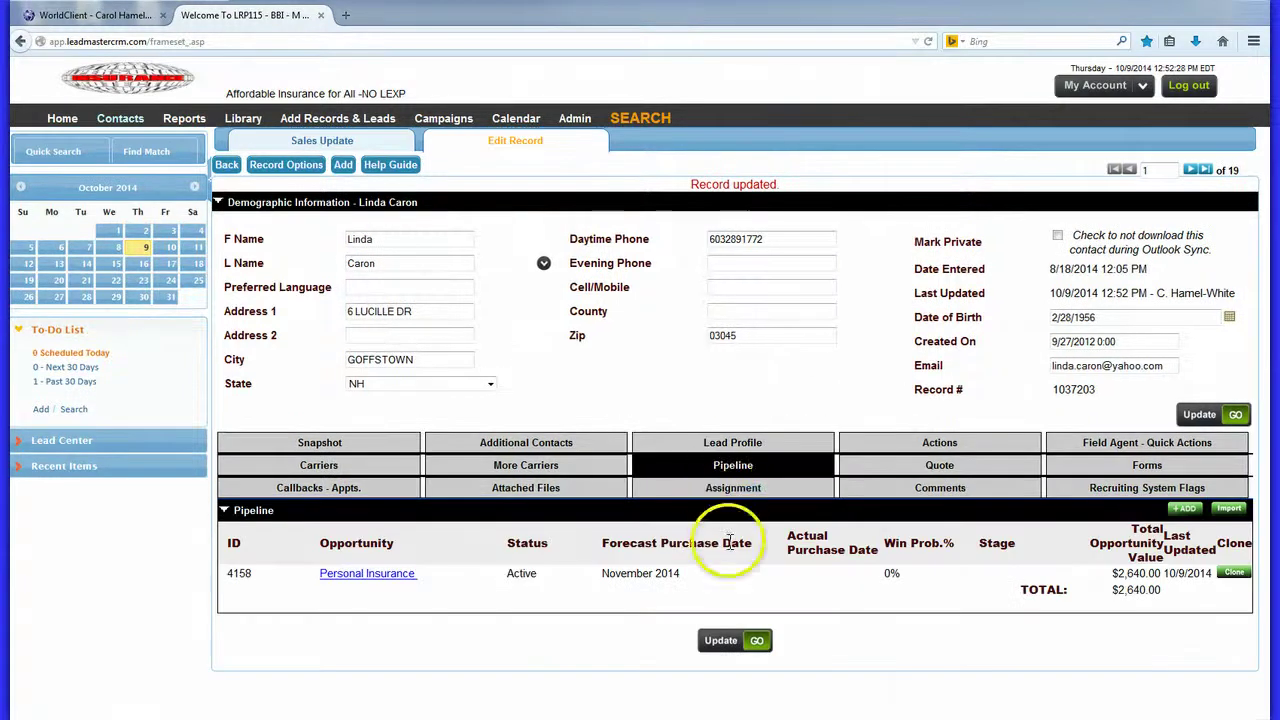
{"action": "left_click", "coordinate": [358, 574]}
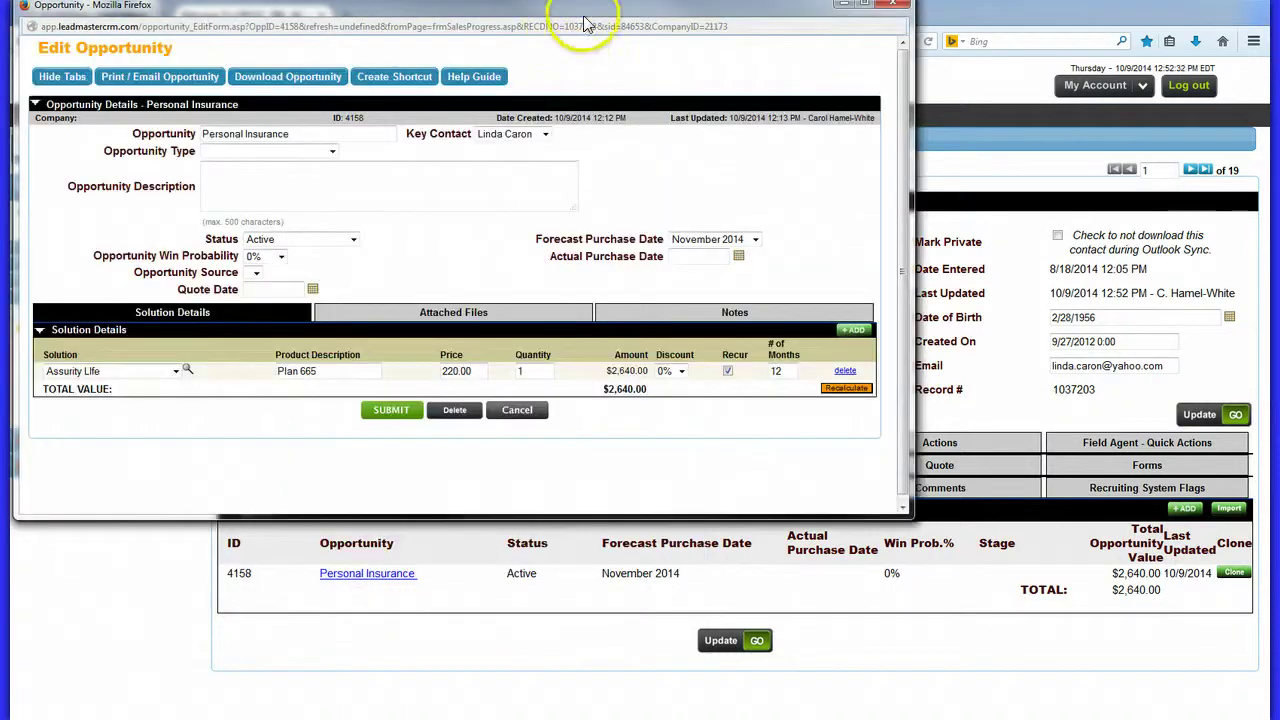
{"action": "left_click_drag", "start_coordinate": [589, 9], "coordinate": [679, 102]}
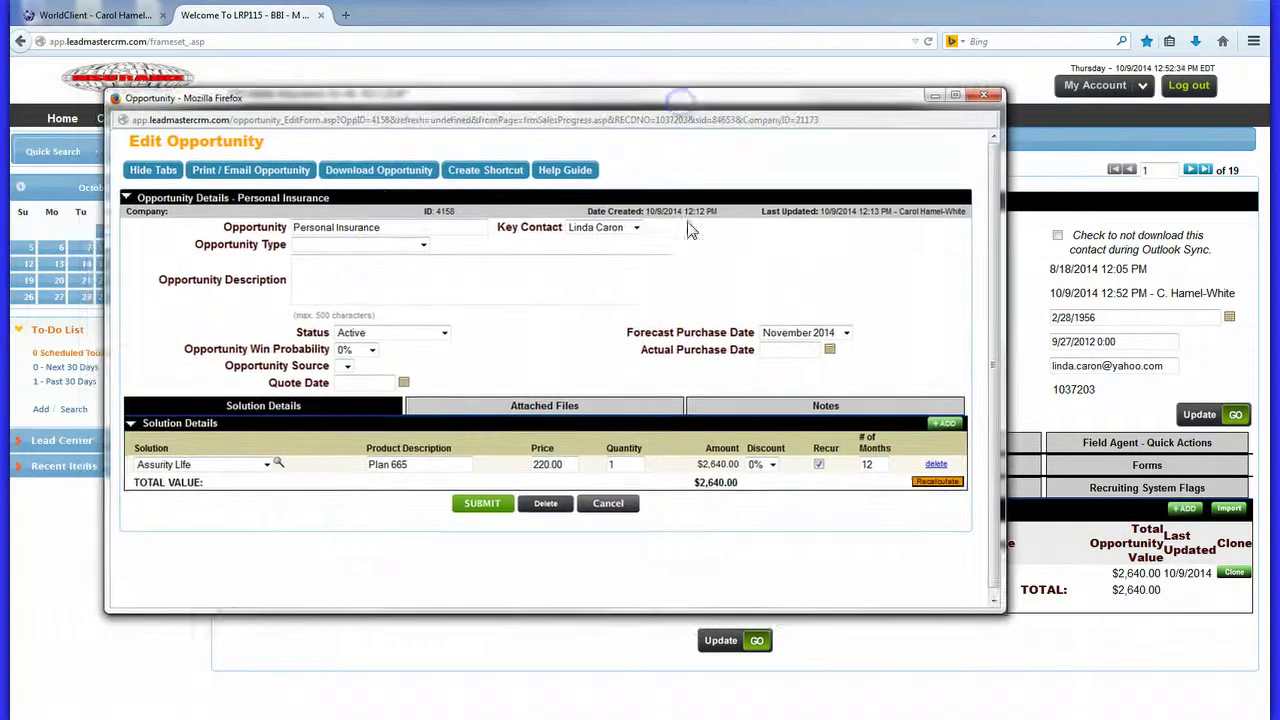
Step: Try setting the opportunity type to Life, its status to Still Prospecting and its win probability to 25%
{"action": "left_click", "coordinate": [422, 246]}
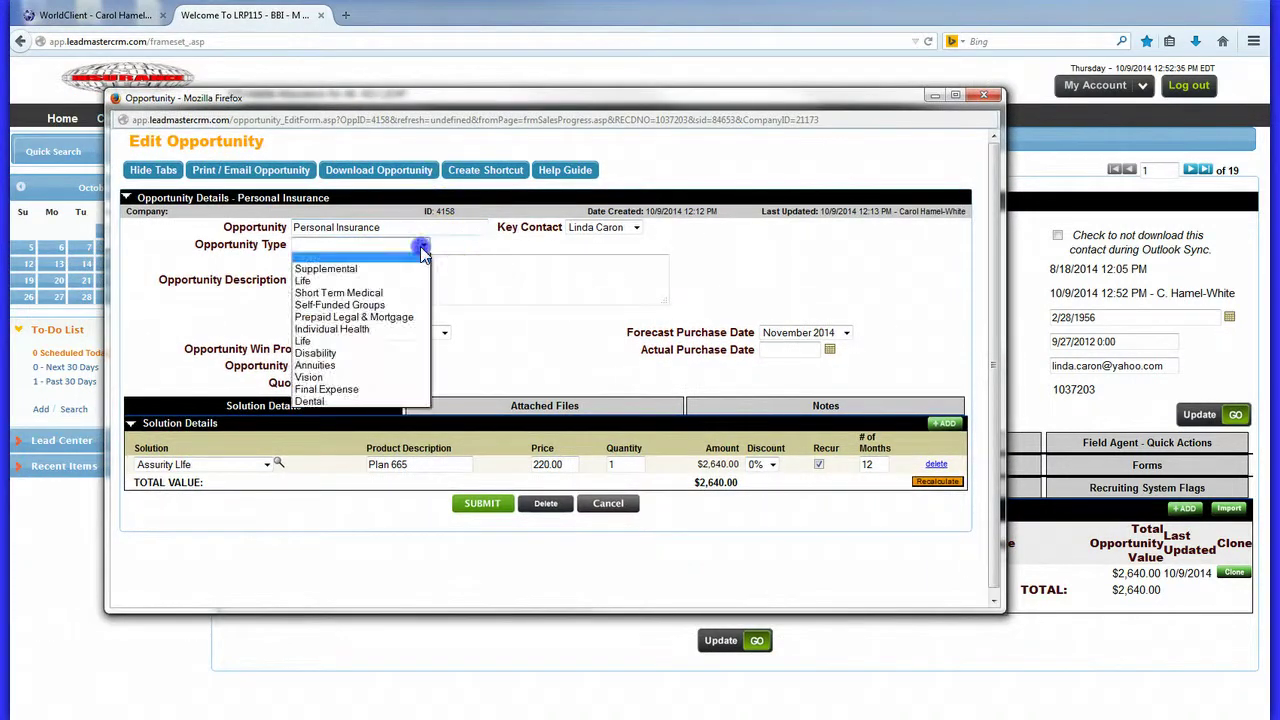
{"action": "left_click", "coordinate": [379, 341]}
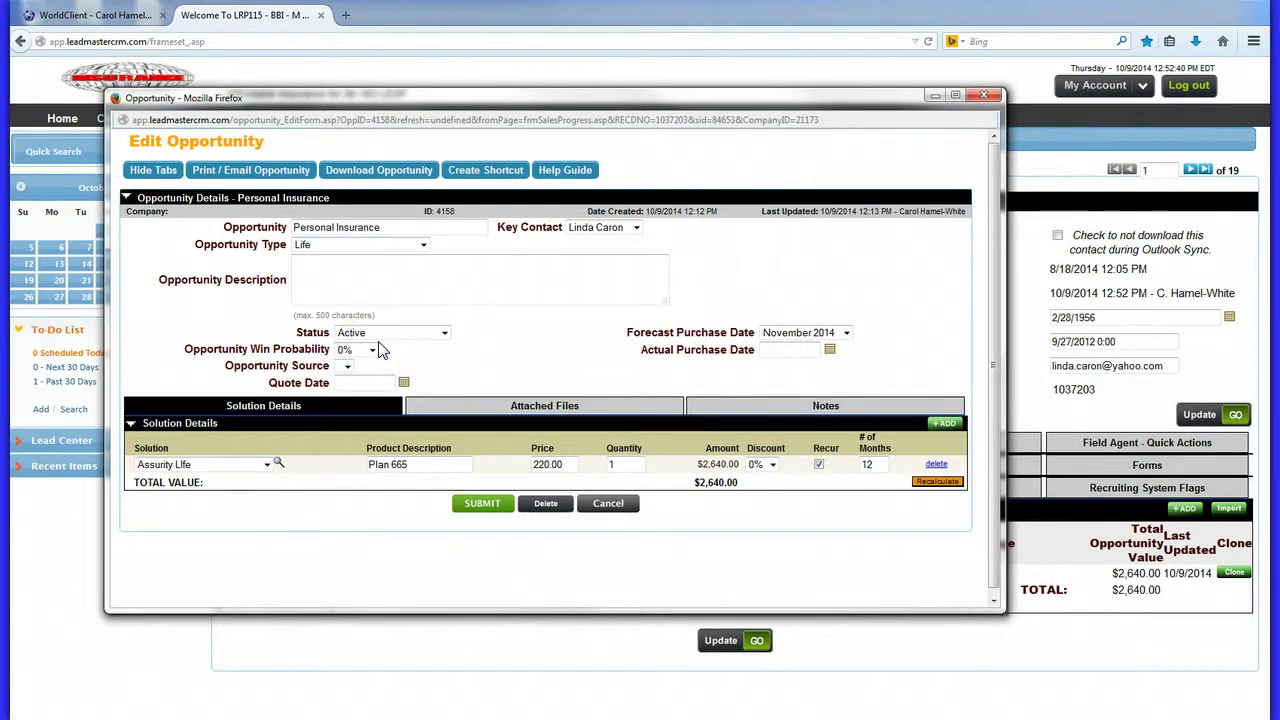
{"action": "left_click", "coordinate": [432, 333]}
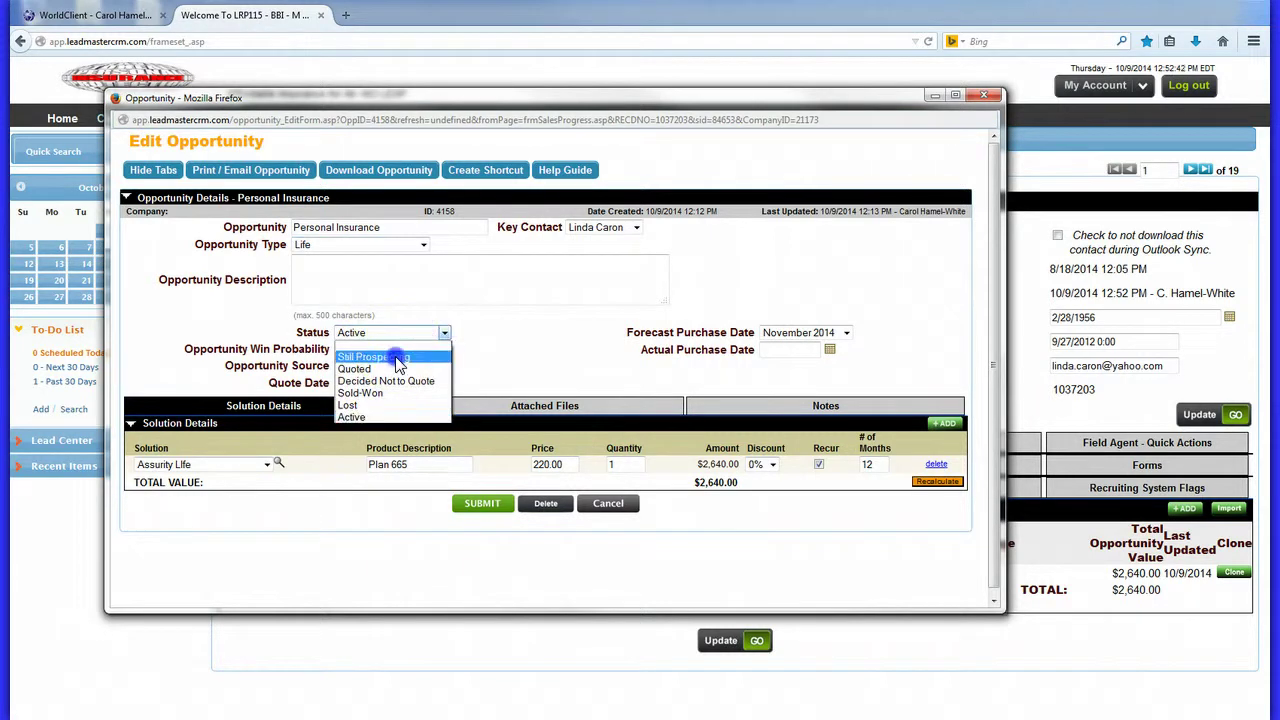
{"action": "left_click", "coordinate": [398, 359]}
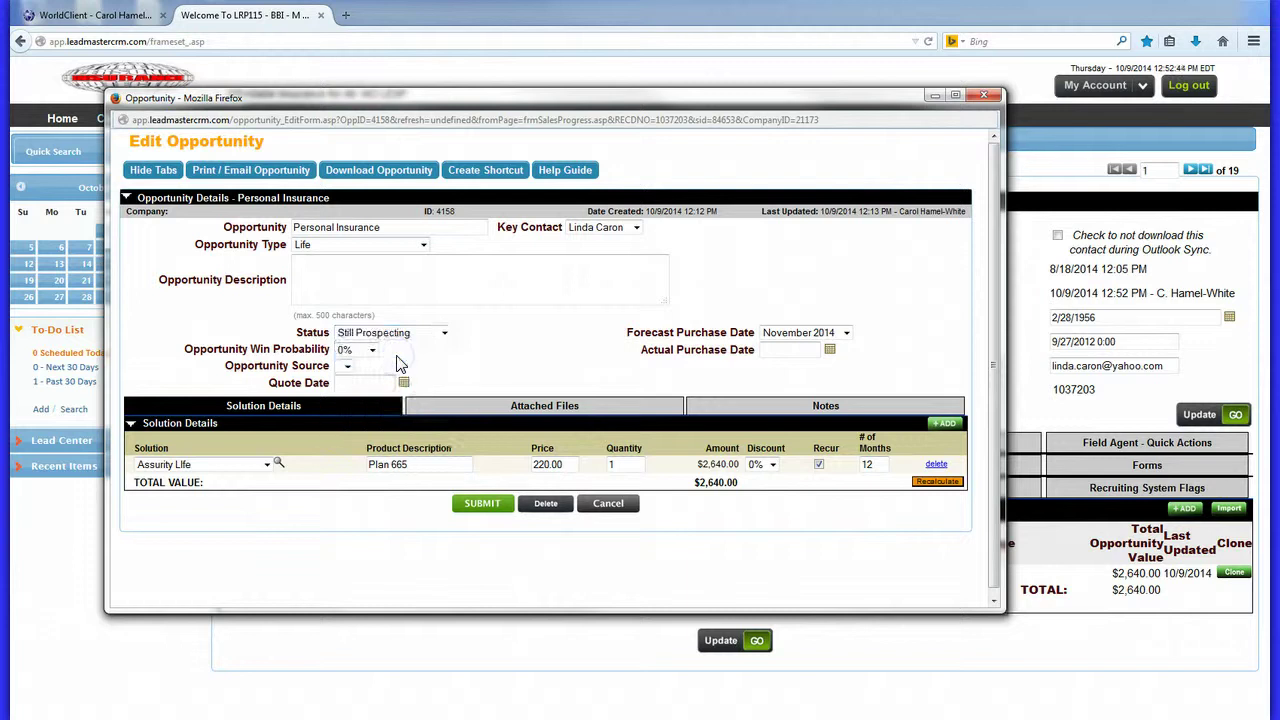
{"action": "left_click", "coordinate": [372, 350]}
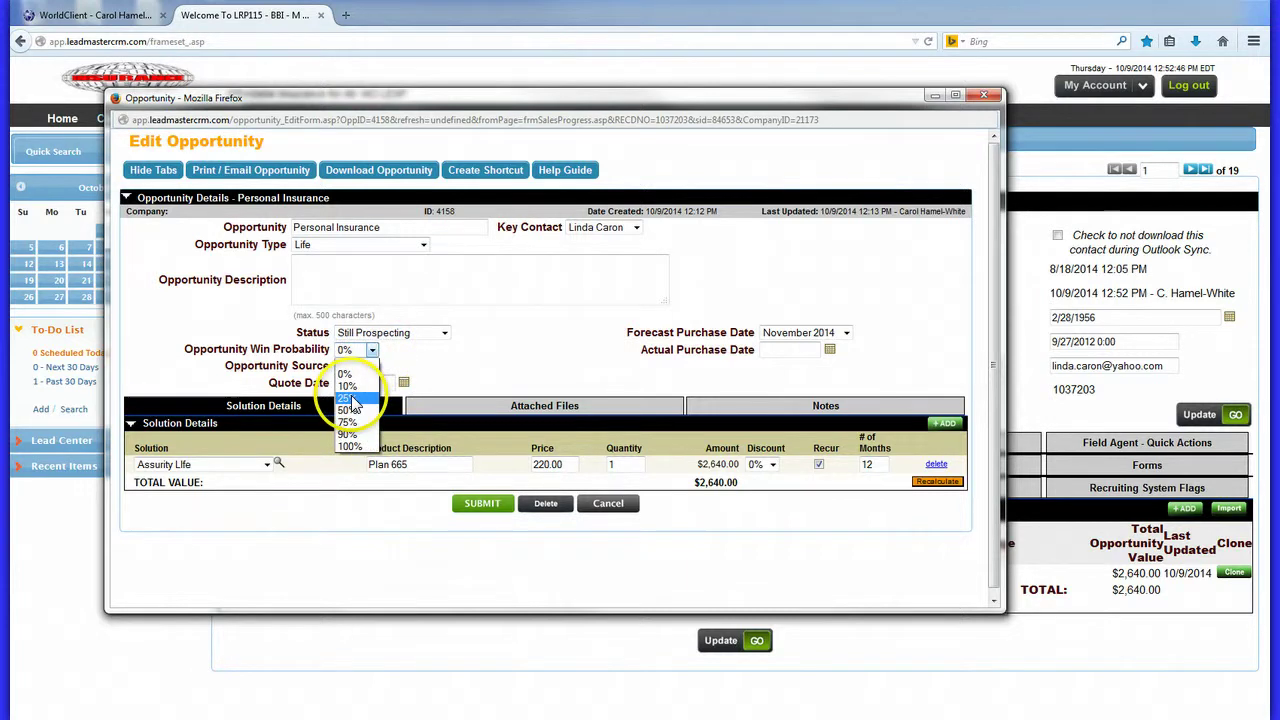
{"action": "left_click", "coordinate": [350, 399]}
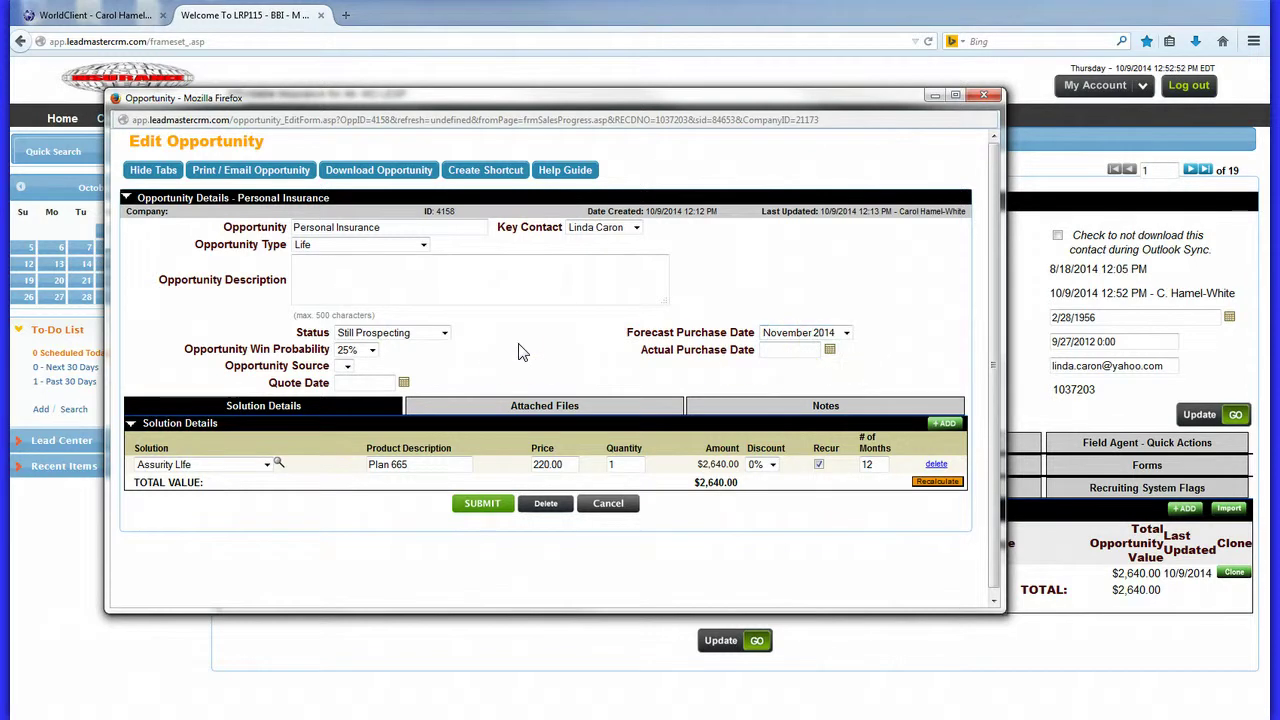
Step: Look up the available products for the opportunity's Solution Details and choose Assurity Life, Plan 665
{"action": "scroll", "coordinate": [518, 352], "scroll_direction": "down", "scroll_amount": 1}
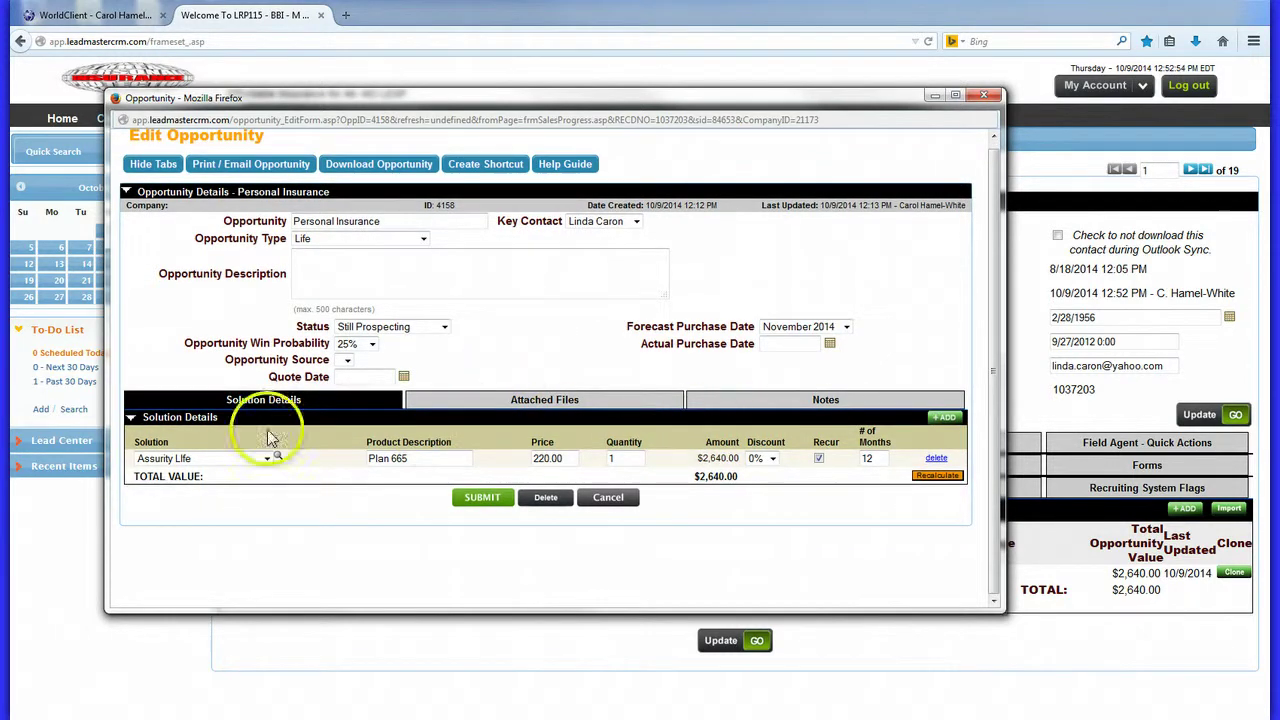
{"action": "left_click_drag", "start_coordinate": [235, 419], "coordinate": [146, 420]}
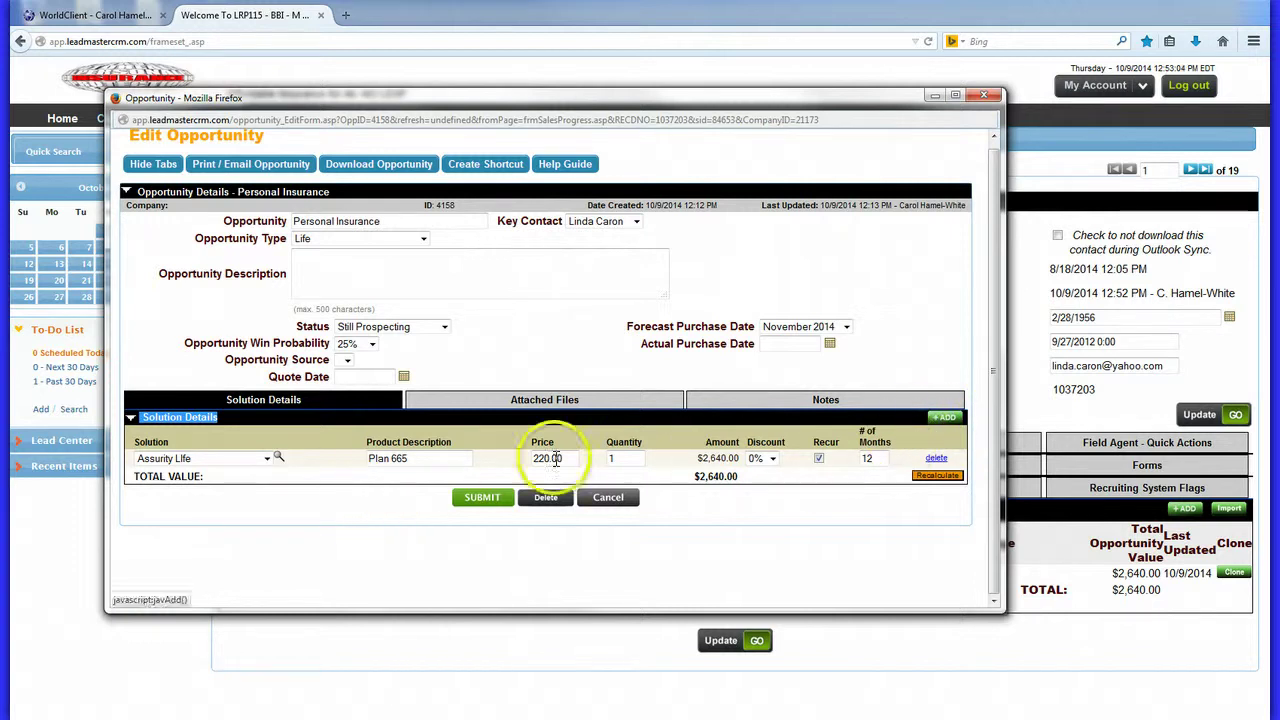
{"action": "left_click", "coordinate": [280, 459]}
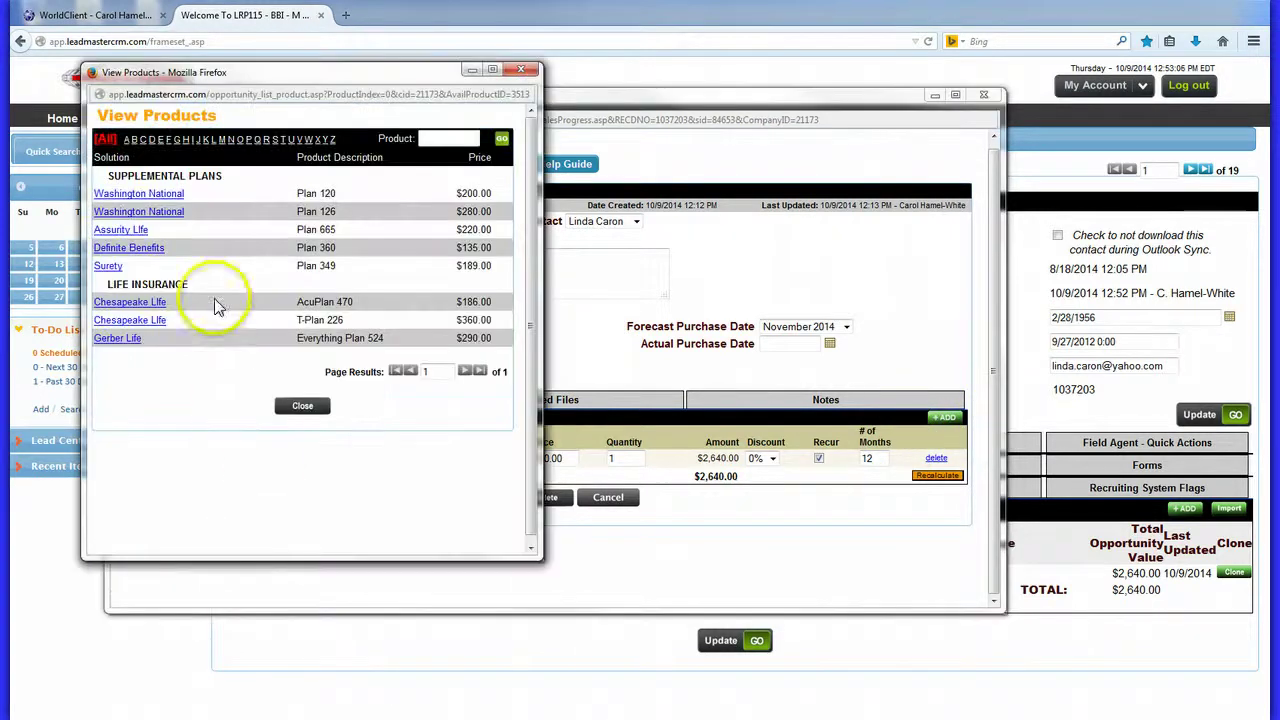
{"action": "left_click", "coordinate": [120, 231]}
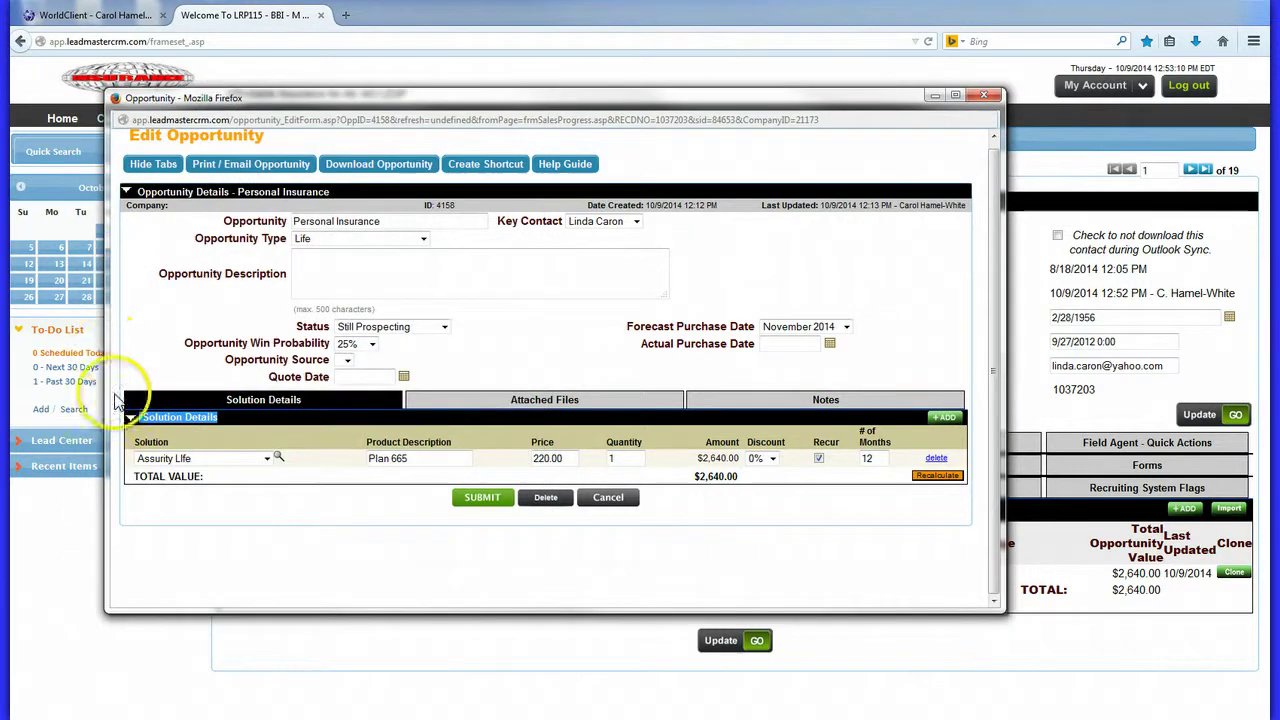
Step: Check the solution's plan, price and total value, close the opportunity without submitting, and check the Pipeline total
{"action": "left_click_drag", "start_coordinate": [416, 458], "coordinate": [343, 457]}
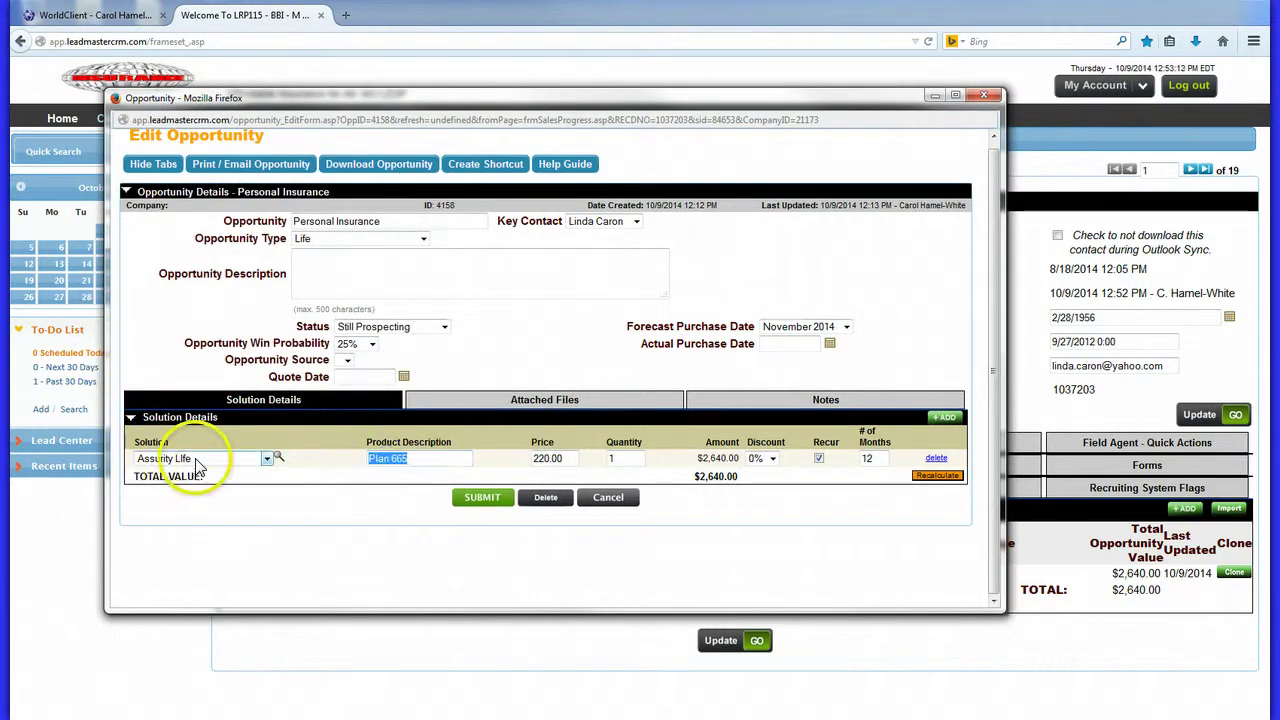
{"action": "double_click", "coordinate": [547, 458]}
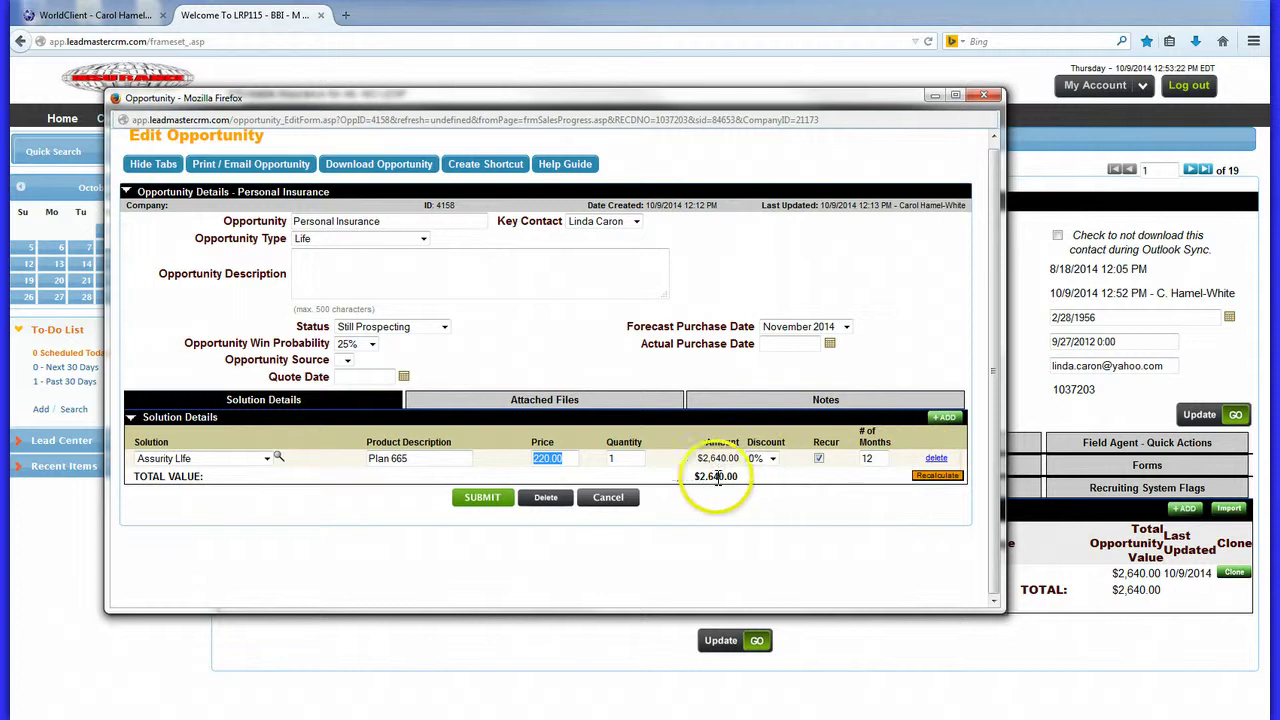
{"action": "left_click_drag", "start_coordinate": [750, 476], "coordinate": [673, 482]}
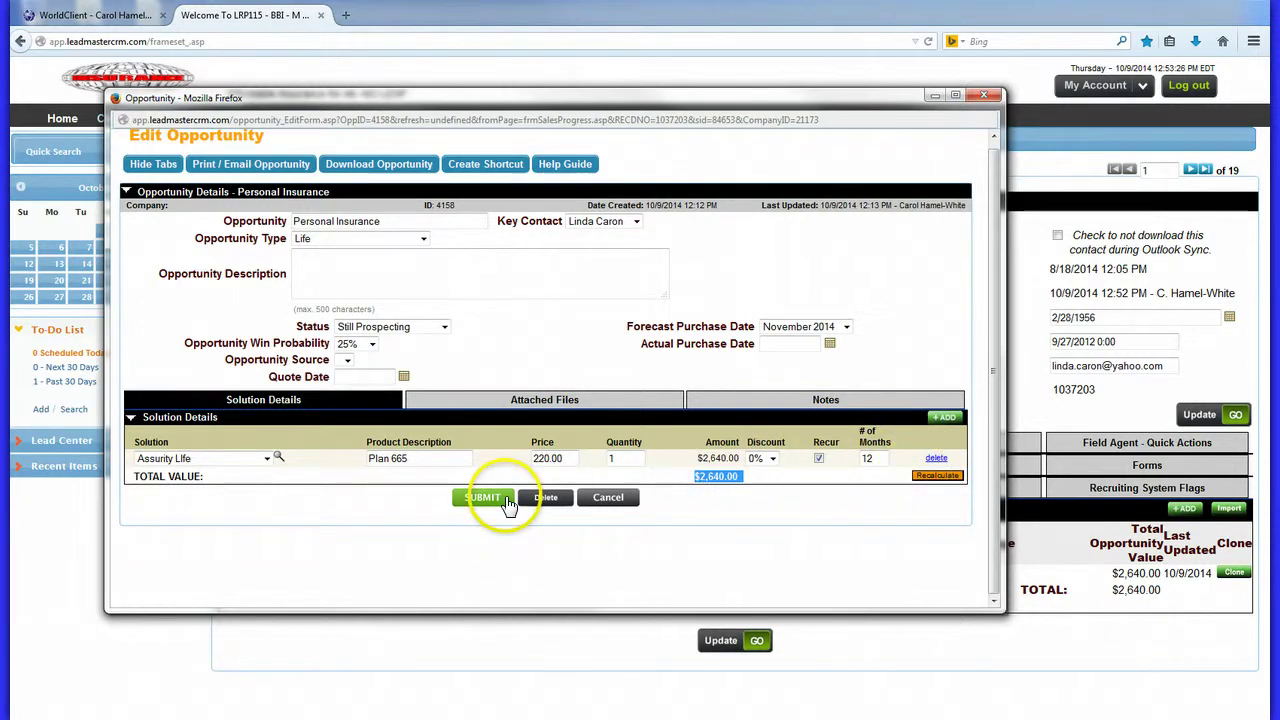
{"action": "left_click", "coordinate": [984, 95]}
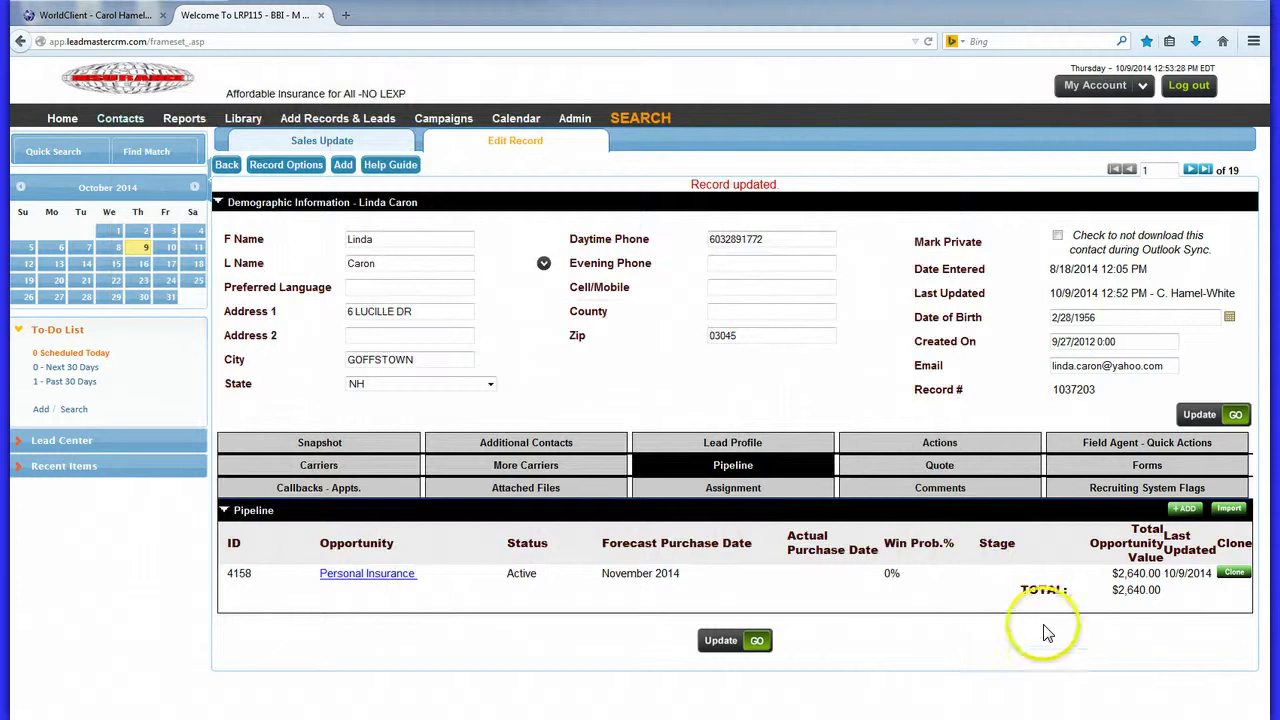
{"action": "left_click_drag", "start_coordinate": [1182, 597], "coordinate": [999, 598]}
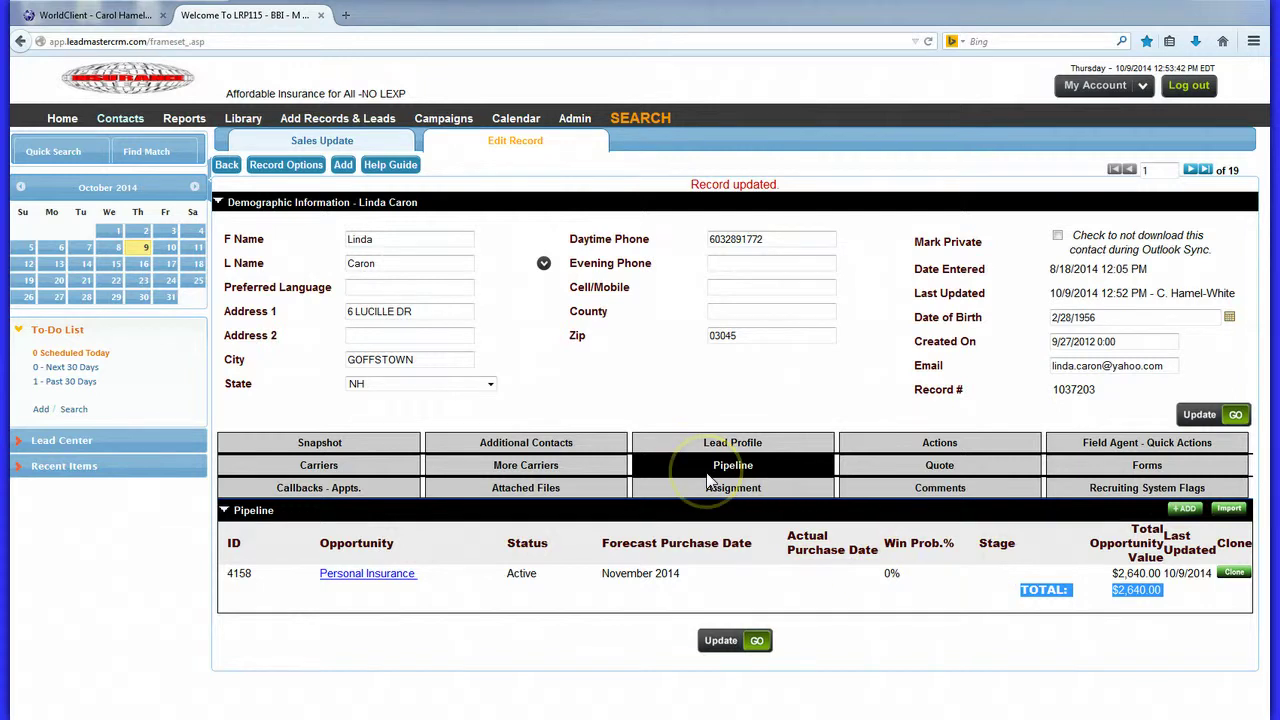
Step: Open the Personal Life Insurance quote from the record's Quote section and check the Quote Template choices, keeping All Insurance Quote
{"action": "left_click", "coordinate": [939, 470]}
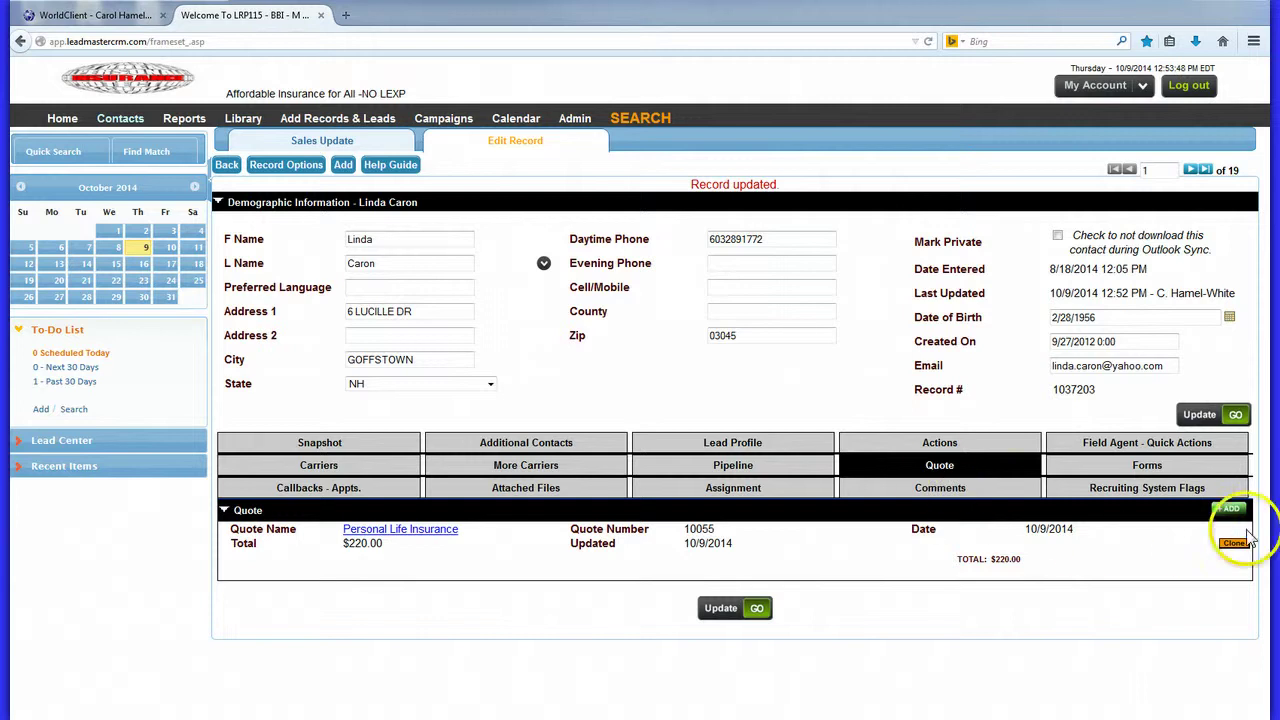
{"action": "left_click", "coordinate": [415, 535]}
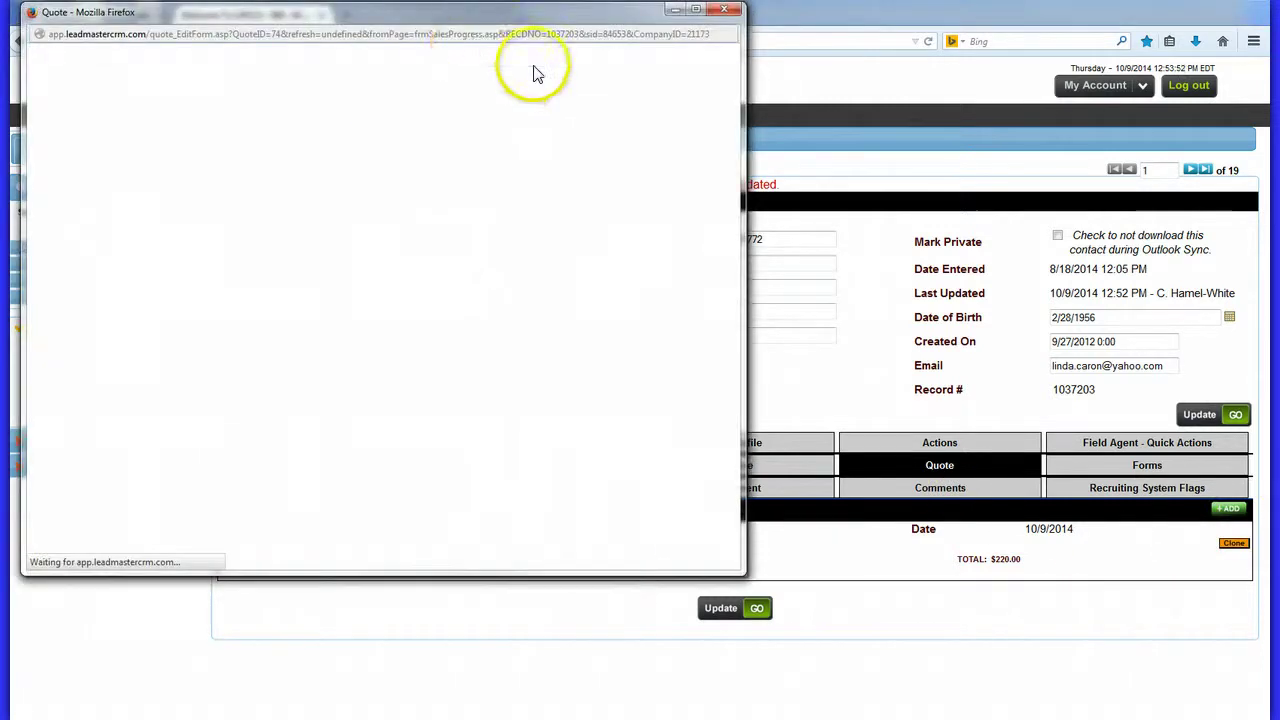
{"action": "left_click_drag", "start_coordinate": [548, 25], "coordinate": [691, 10]}
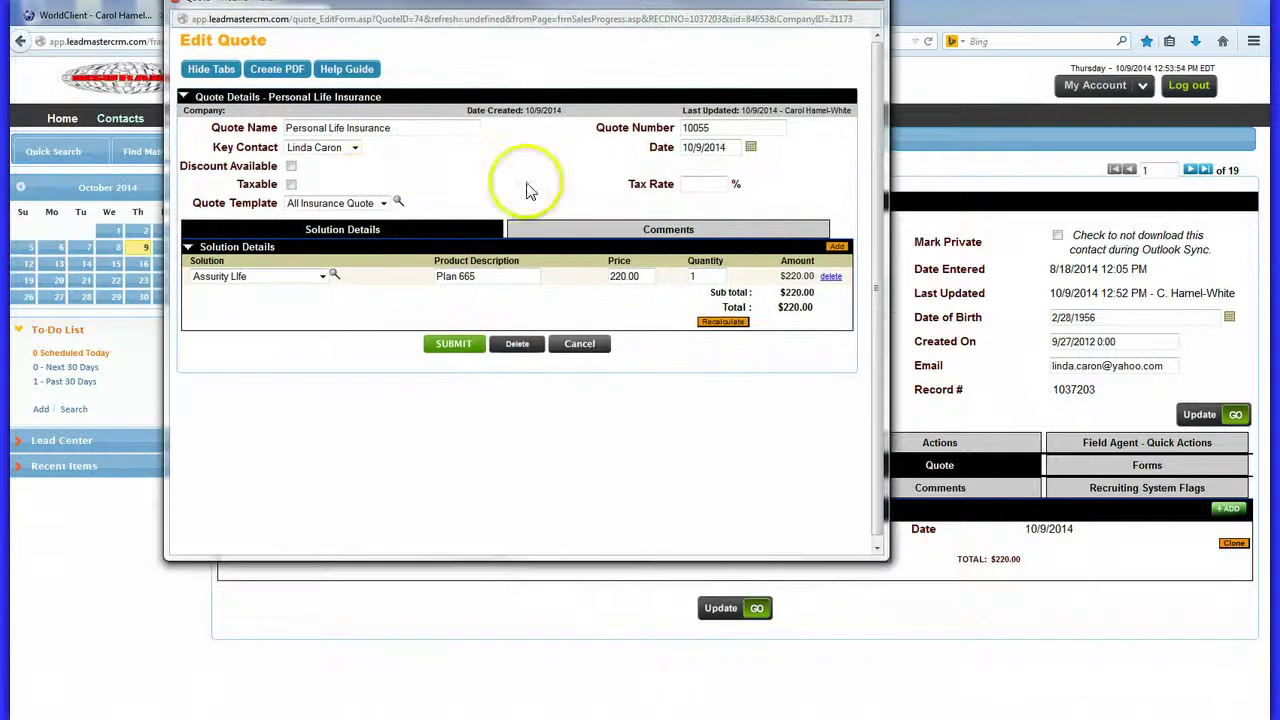
{"action": "left_click", "coordinate": [330, 204]}
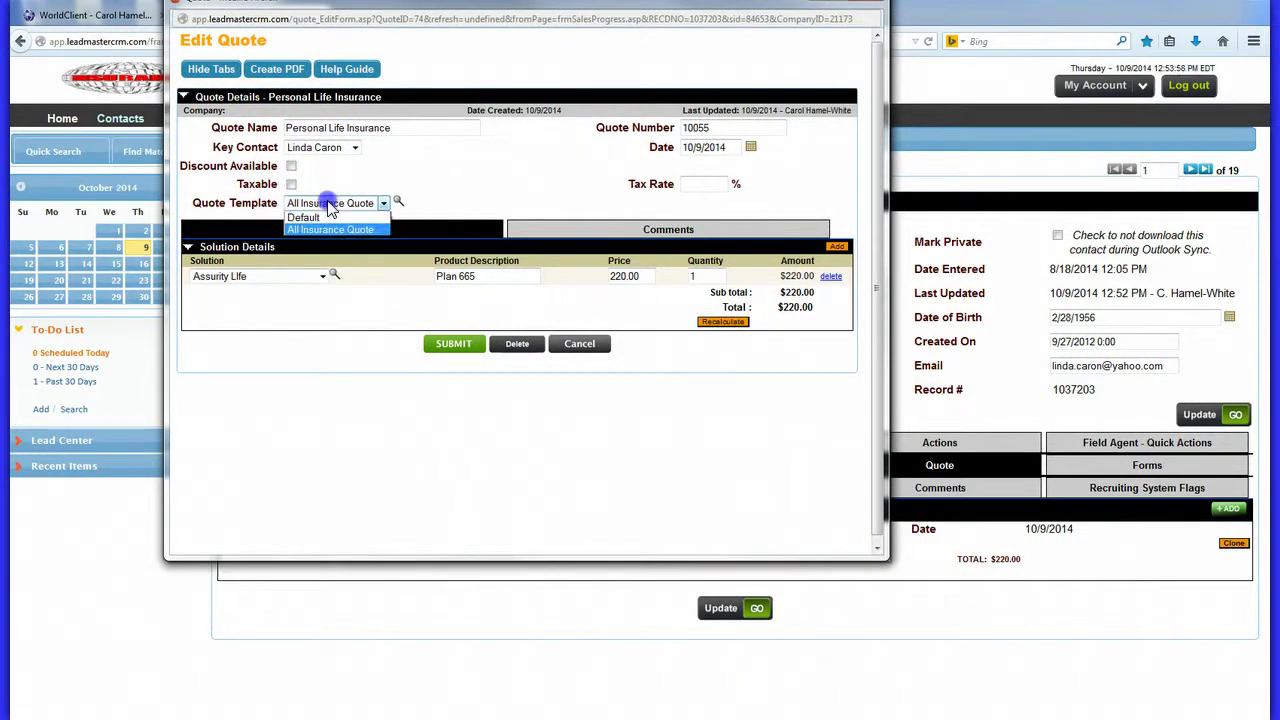
{"action": "left_click", "coordinate": [330, 204]}
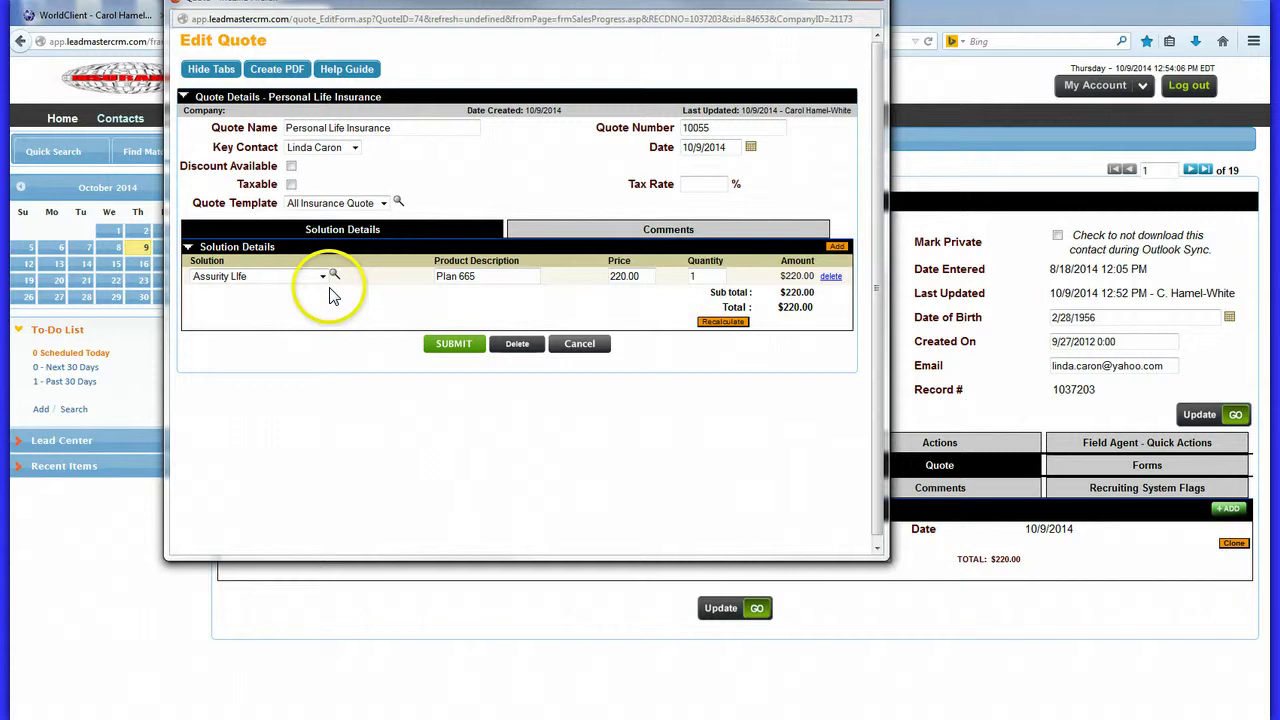
Step: Open the quote's PDF preview in a maximized window and look through the whole document
{"action": "left_click", "coordinate": [279, 70]}
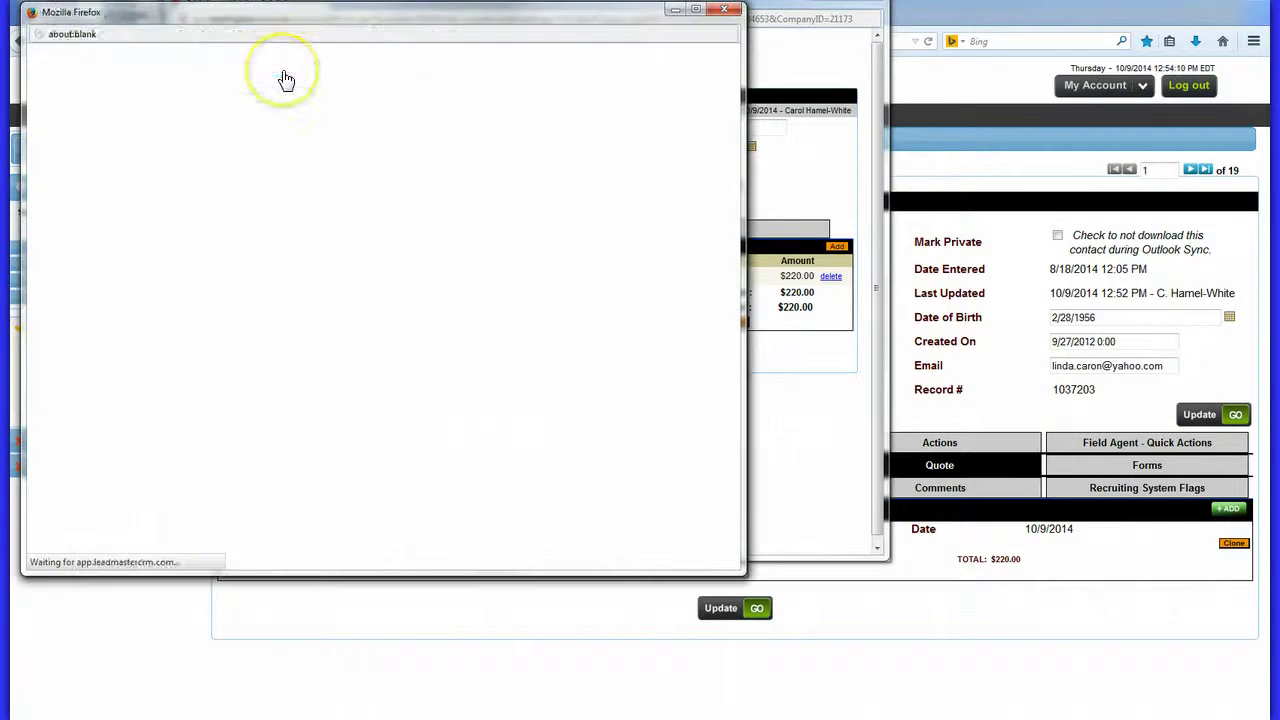
{"action": "left_click_drag", "start_coordinate": [337, 14], "coordinate": [450, 62]}
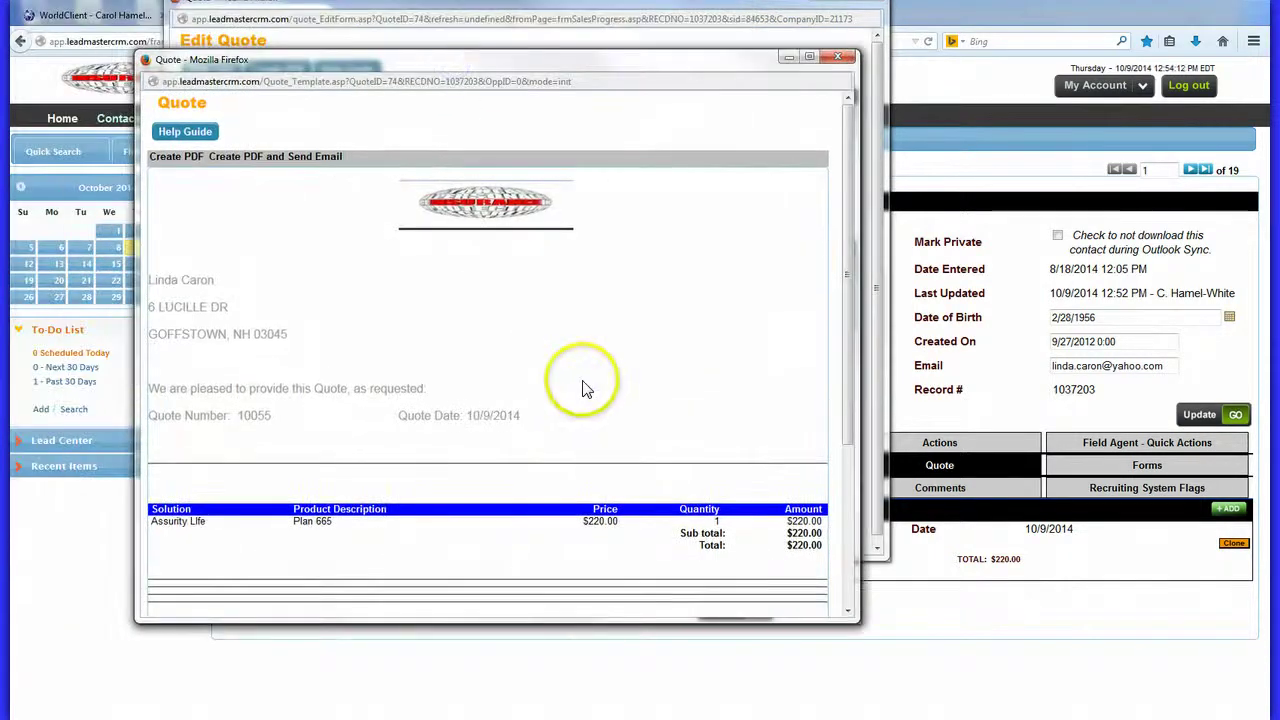
{"action": "left_click", "coordinate": [810, 56]}
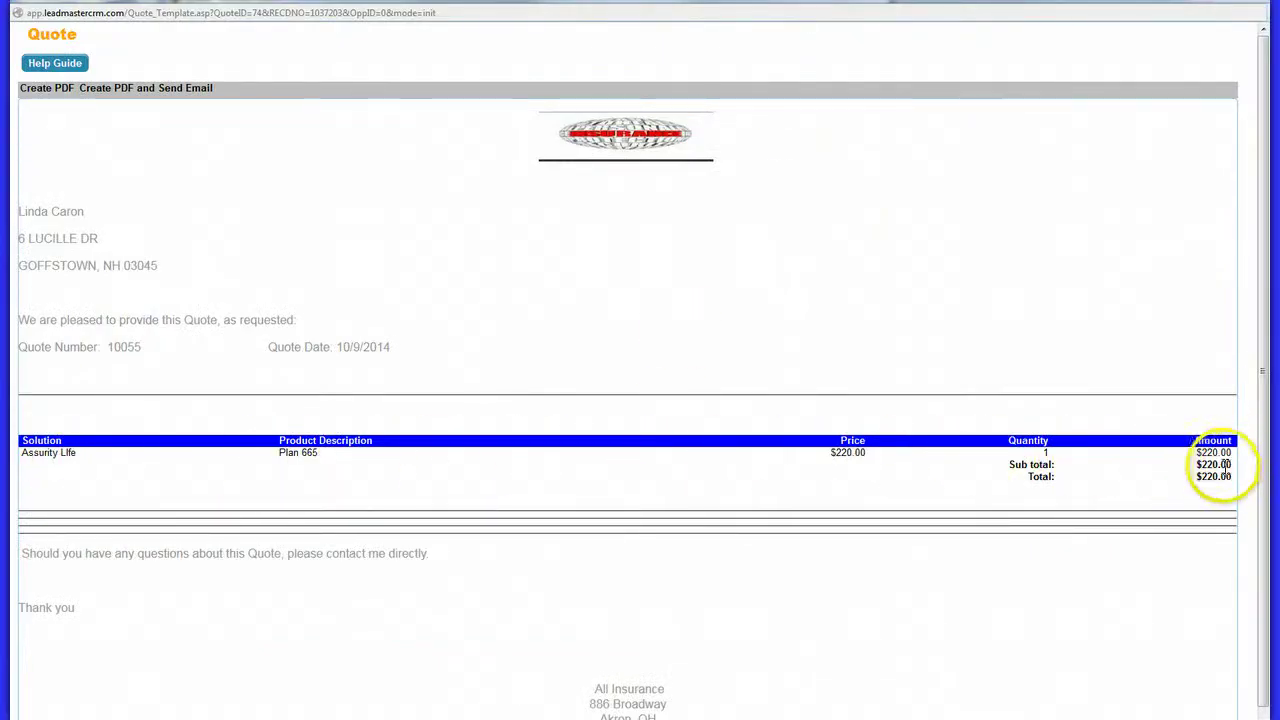
{"action": "scroll", "coordinate": [1258, 428], "scroll_direction": "down", "scroll_amount": 1}
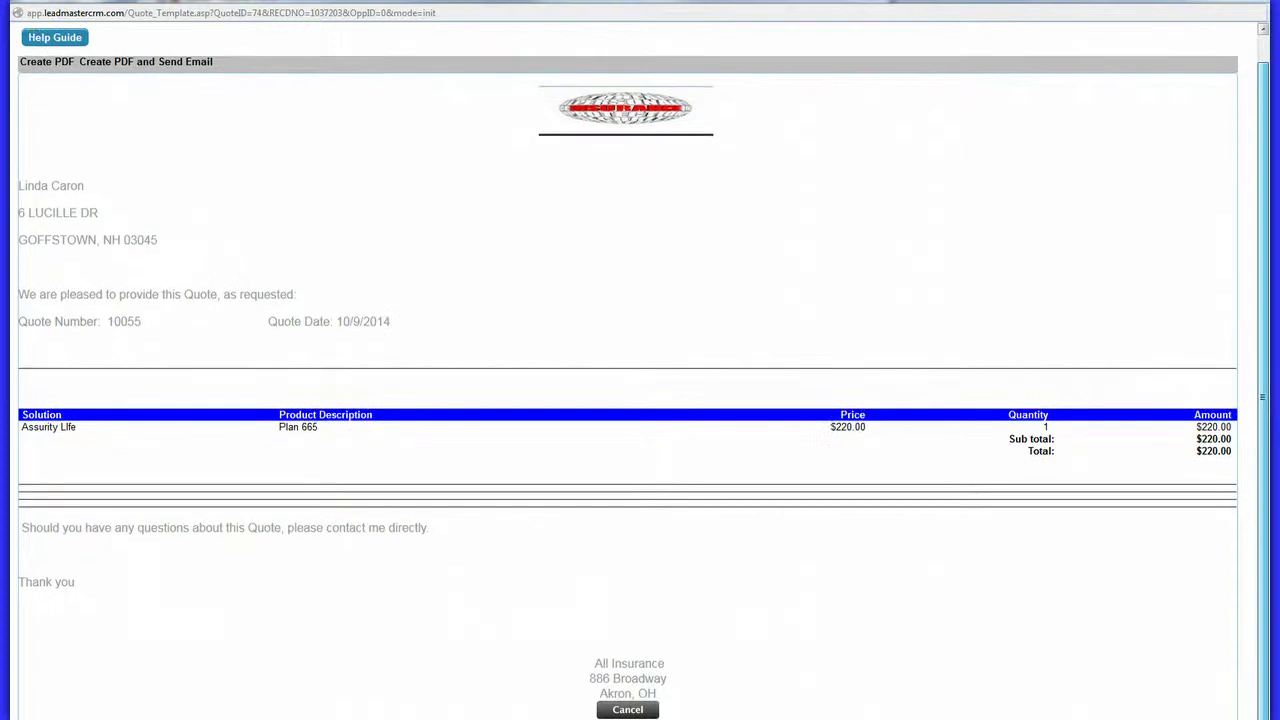
{"action": "scroll", "coordinate": [1257, 236], "scroll_direction": "up", "scroll_amount": 1}
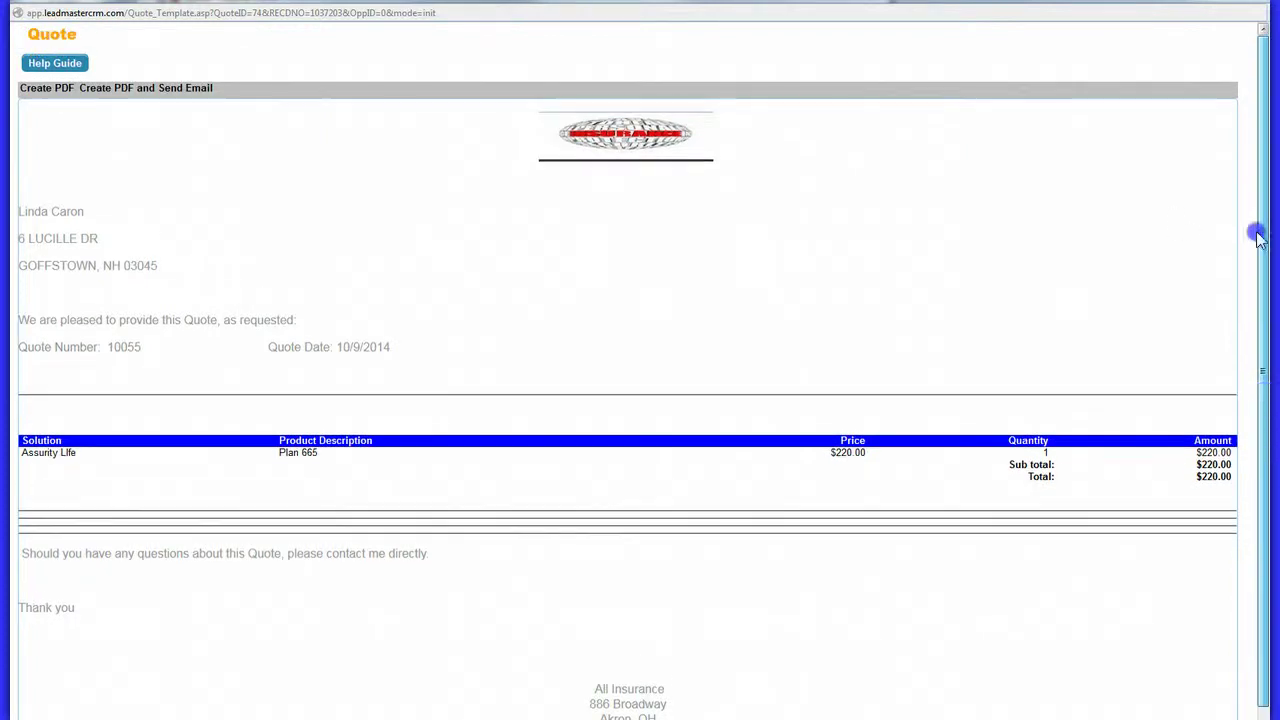
Step: Create the quote PDF for emailing and load the All Insurance Letterhead group template into the message
{"action": "left_click", "coordinate": [118, 91]}
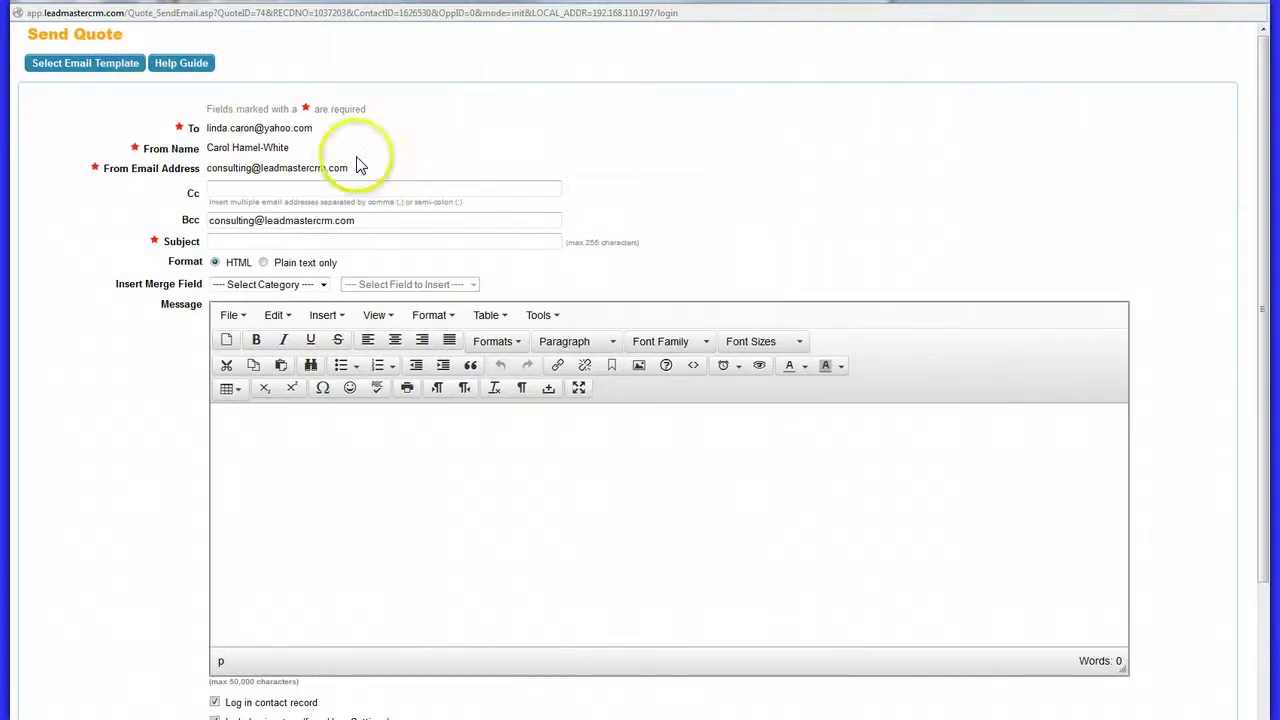
{"action": "left_click", "coordinate": [121, 76]}
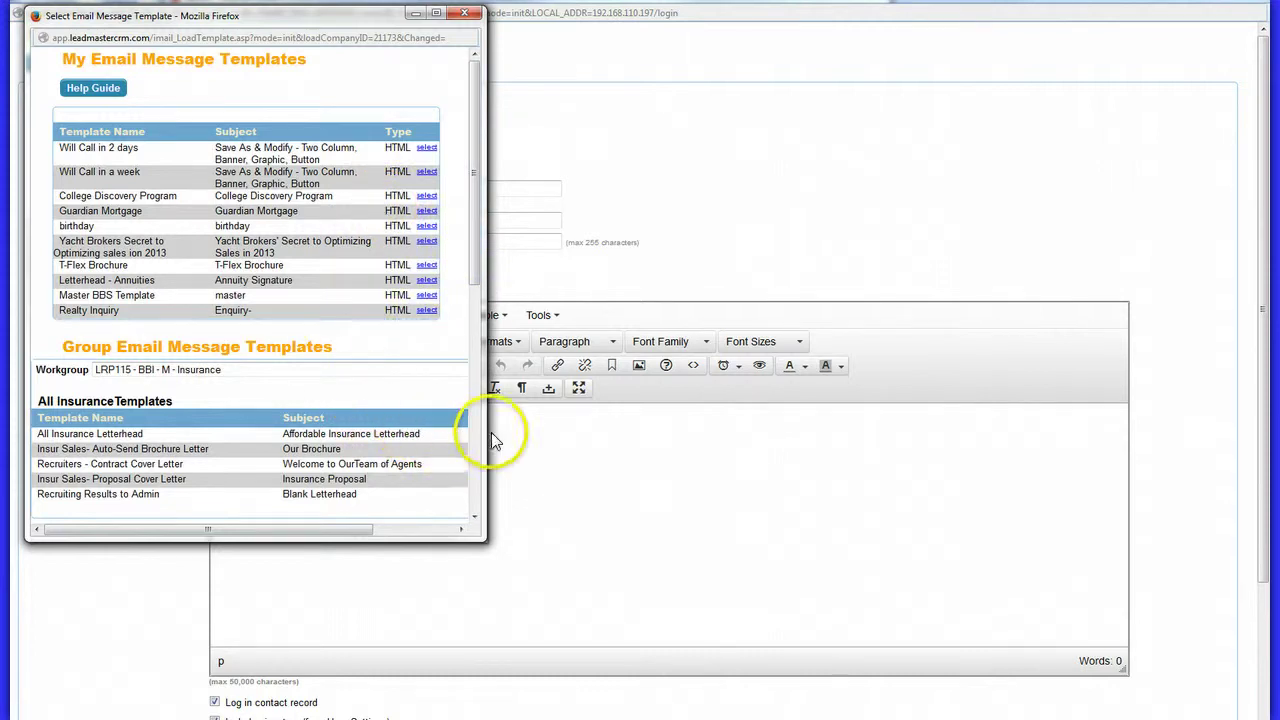
{"action": "left_click_drag", "start_coordinate": [484, 433], "coordinate": [914, 378]}
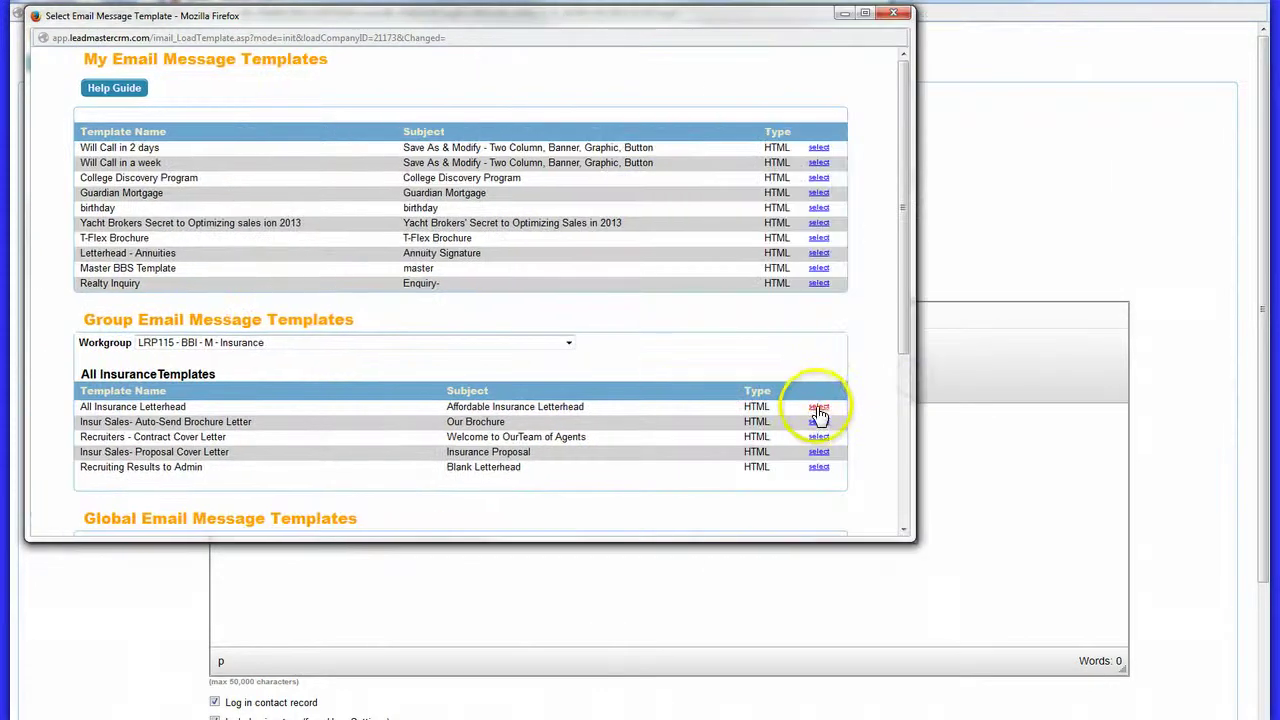
{"action": "left_click", "coordinate": [818, 408]}
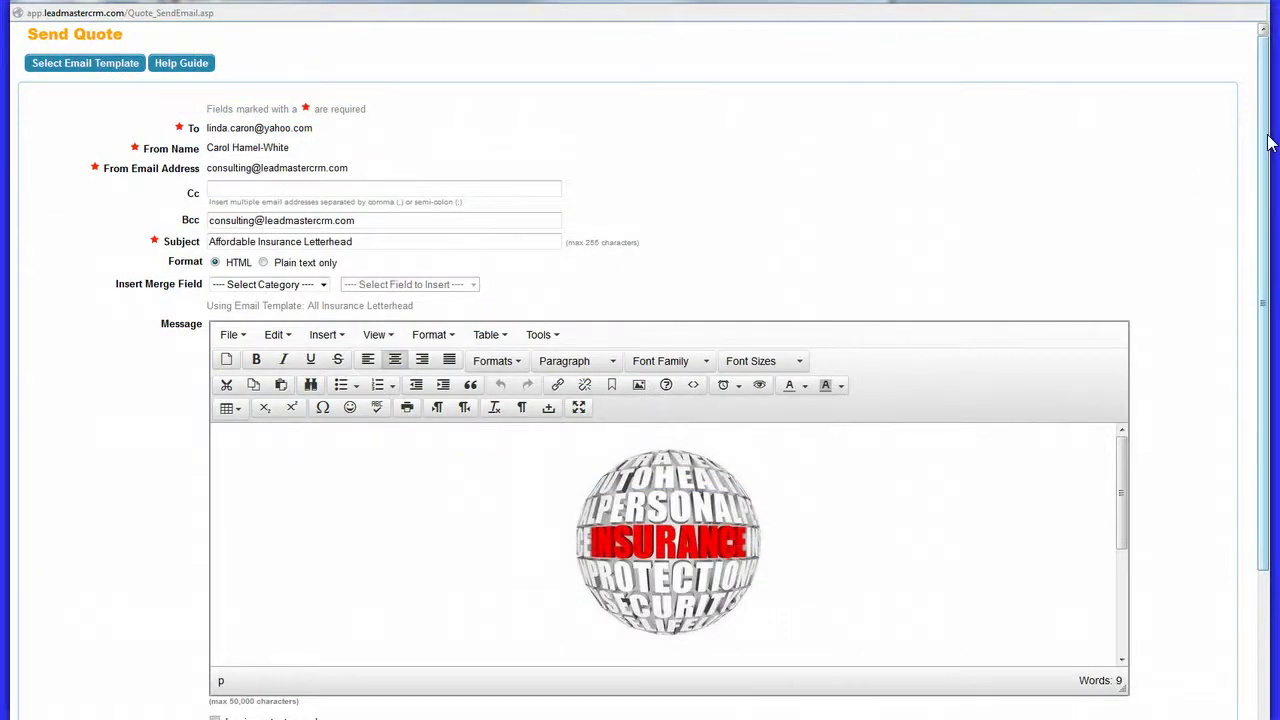
Step: Send the quote email, close its confirmation, and update the contact record
{"action": "scroll", "coordinate": [1268, 143], "scroll_direction": "down", "scroll_amount": 3}
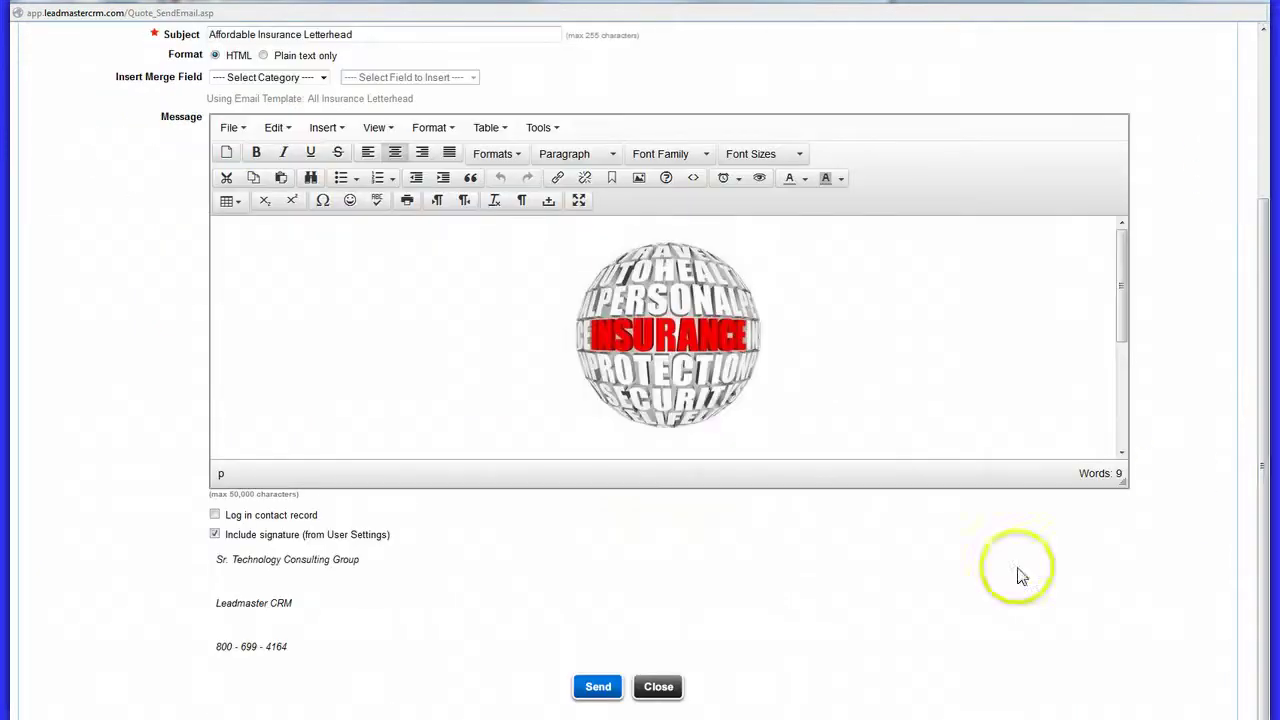
{"action": "left_click", "coordinate": [598, 688]}
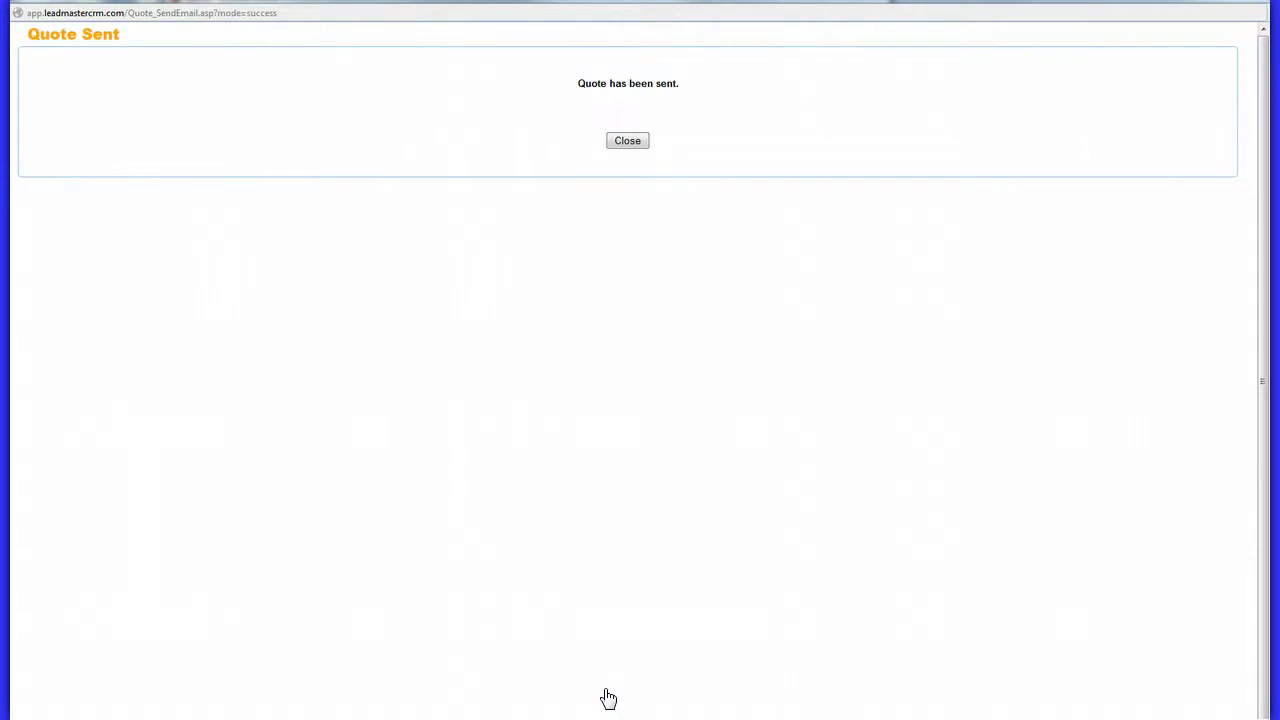
{"action": "left_click", "coordinate": [627, 142]}
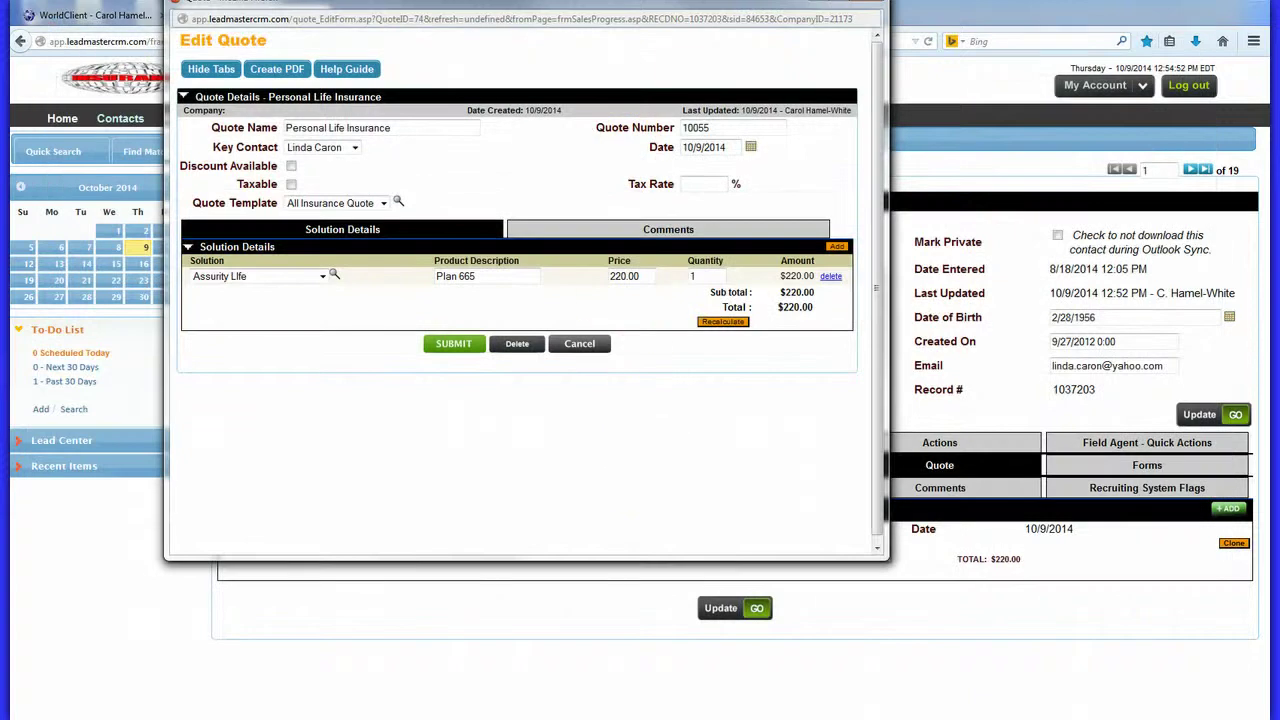
{"action": "left_click", "coordinate": [725, 609]}
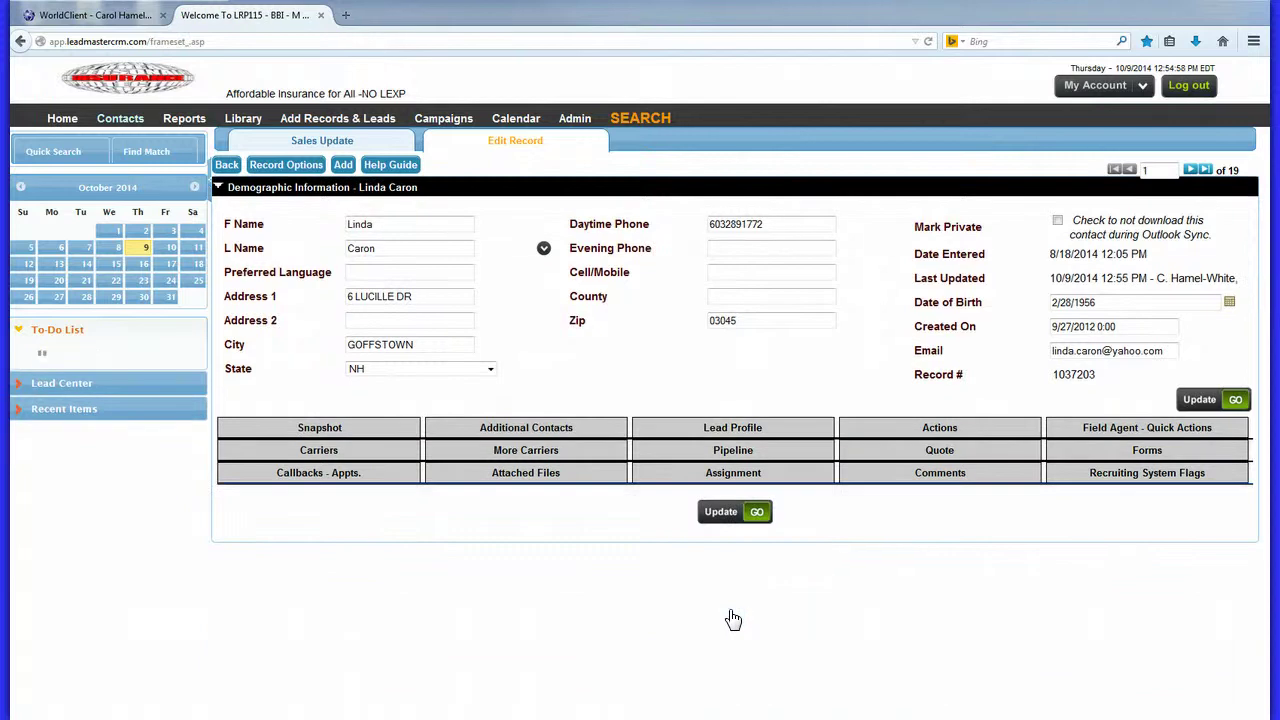
Step: From the administration area, review the company hierarchy's Insurance Company, RSM, Partner and Partner Rep lists
{"action": "mouse_move", "coordinate": [580, 120]}
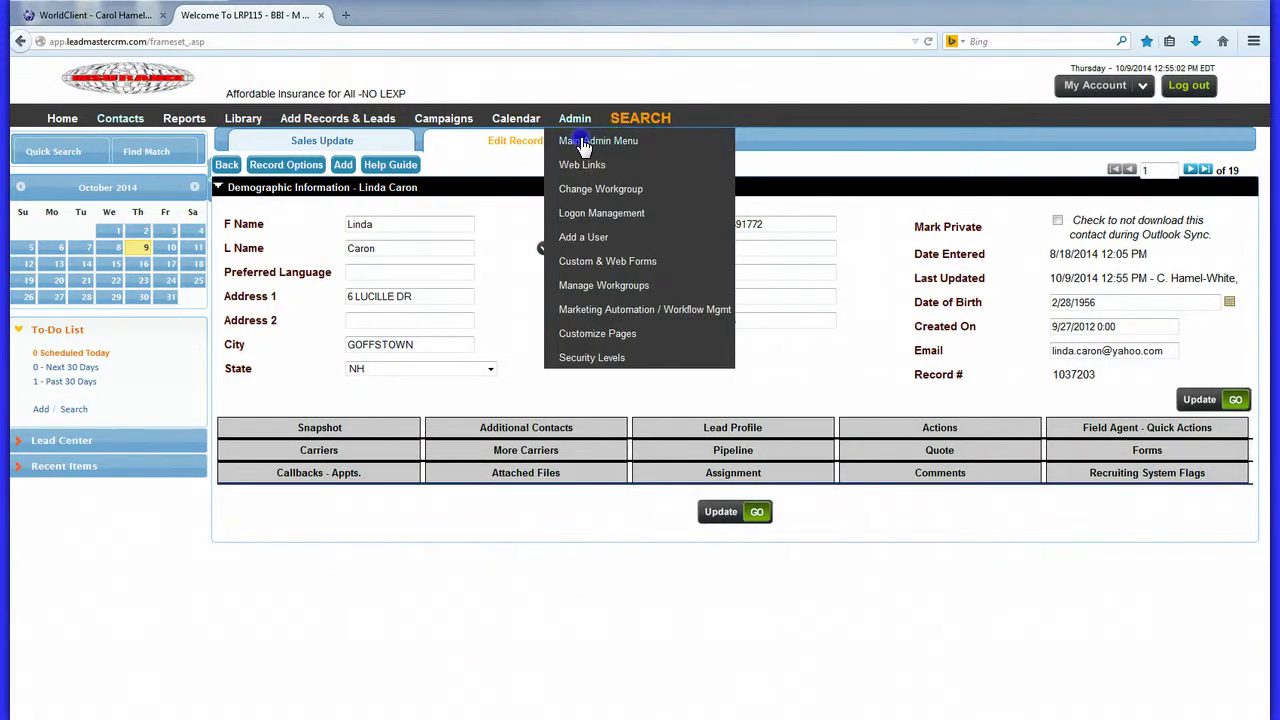
{"action": "left_click", "coordinate": [582, 140]}
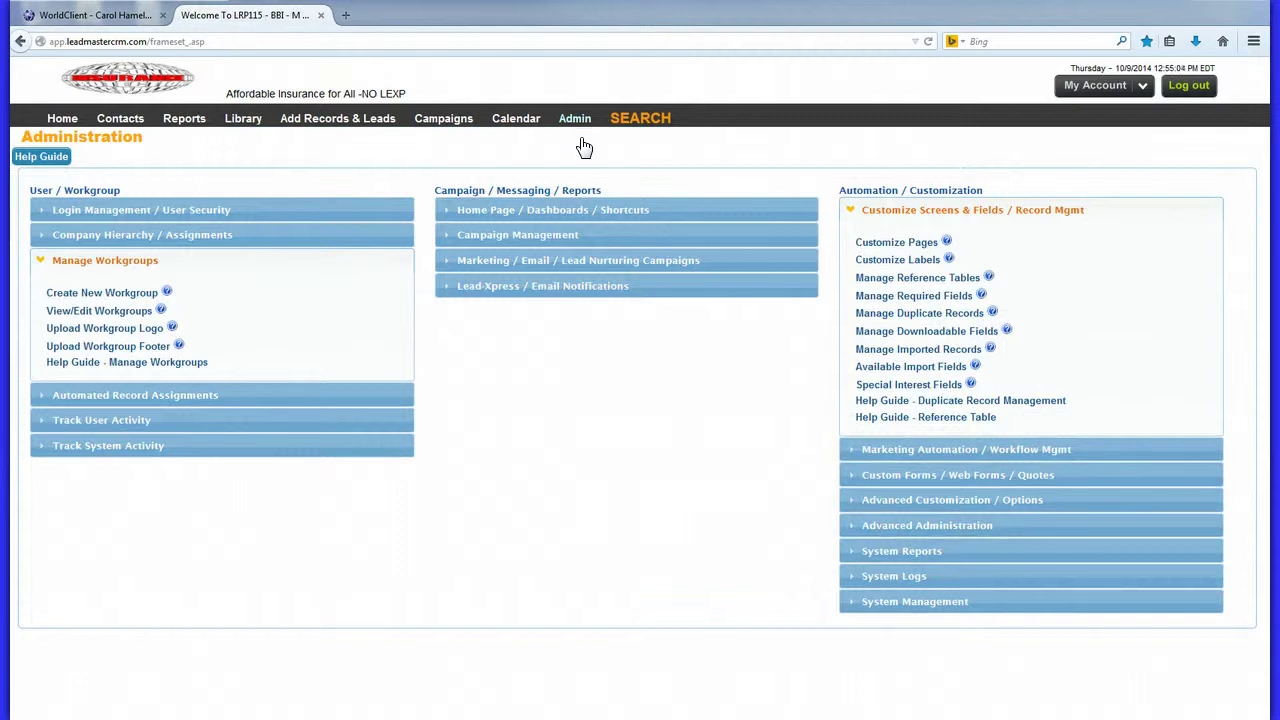
{"action": "left_click", "coordinate": [140, 234]}
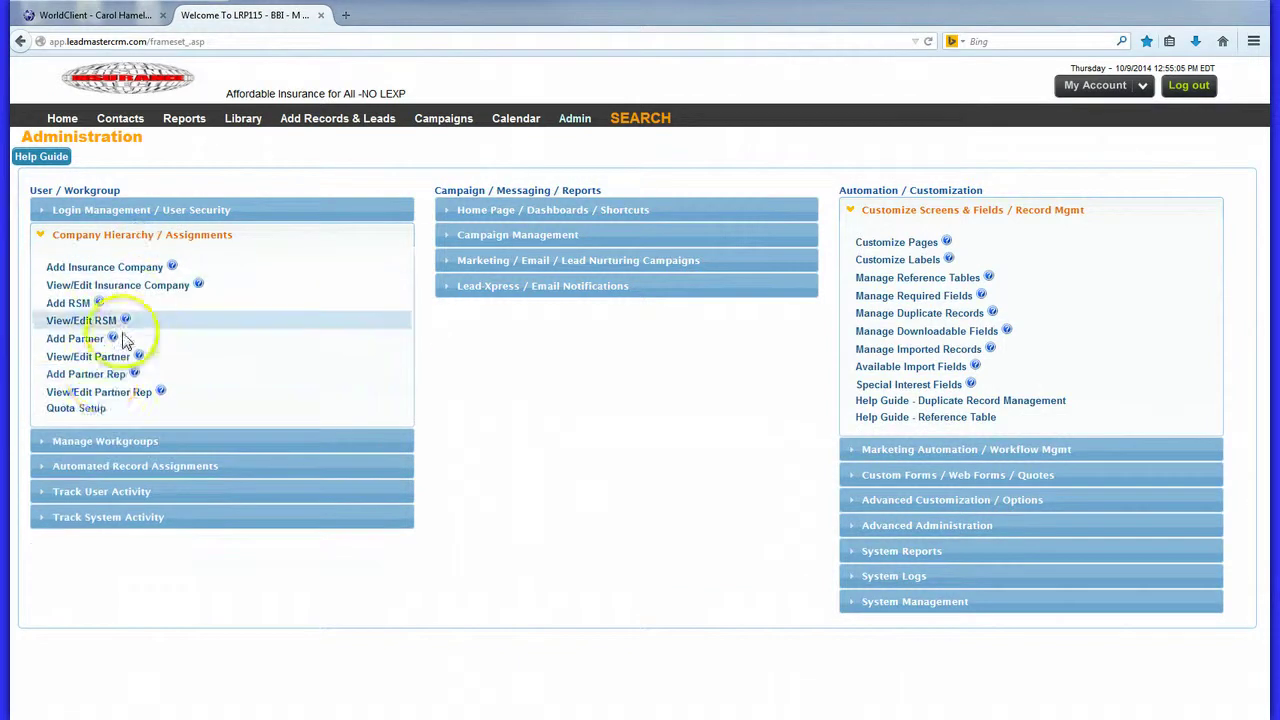
{"action": "left_click", "coordinate": [104, 393]}
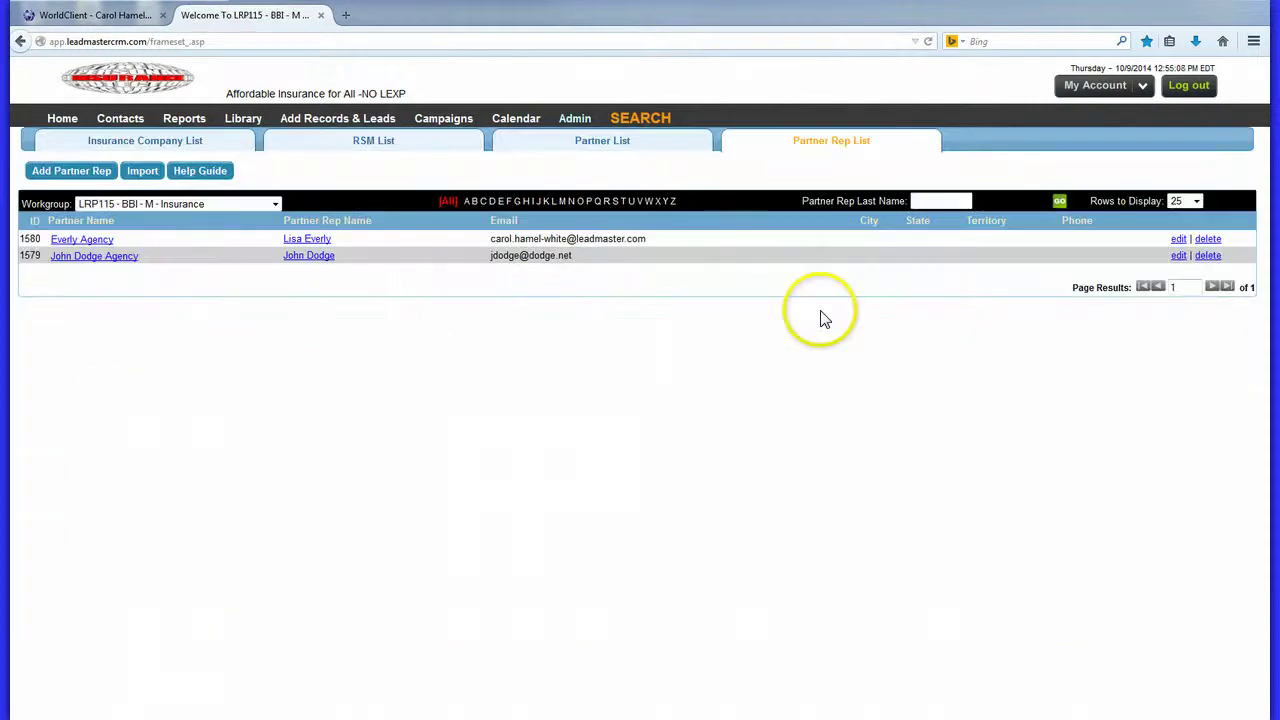
{"action": "left_click", "coordinate": [189, 150]}
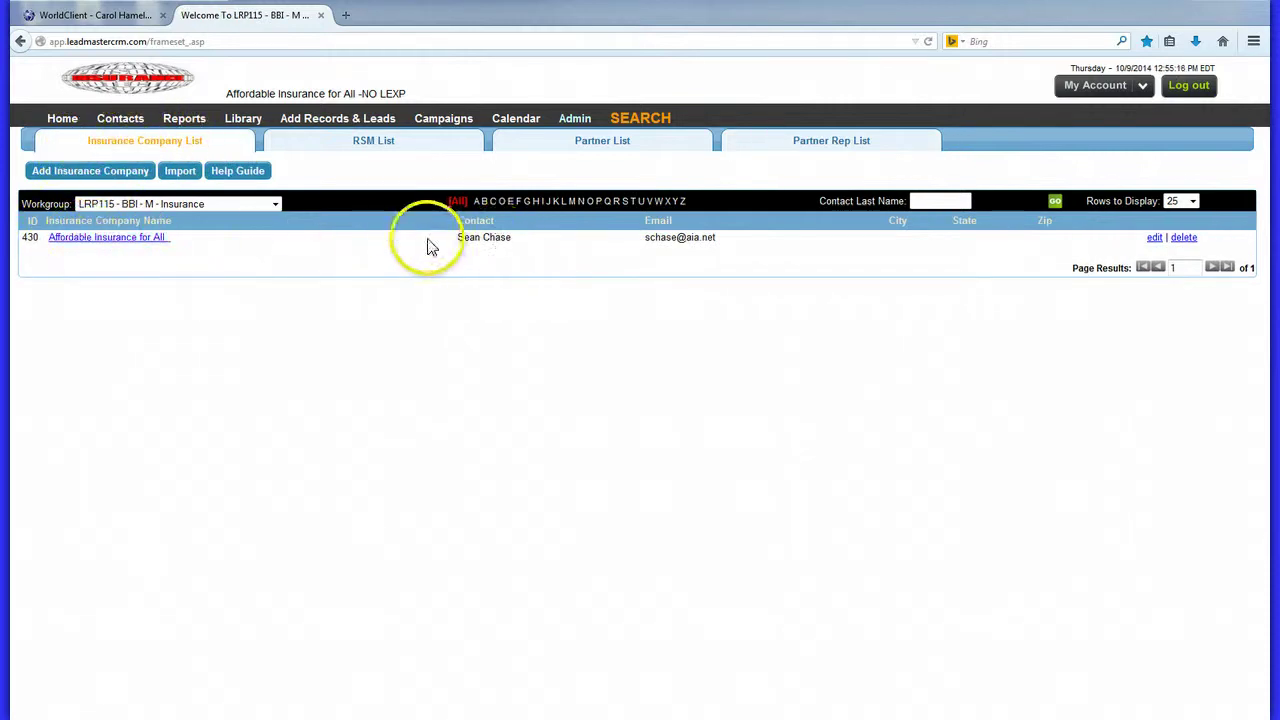
{"action": "left_click", "coordinate": [380, 145]}
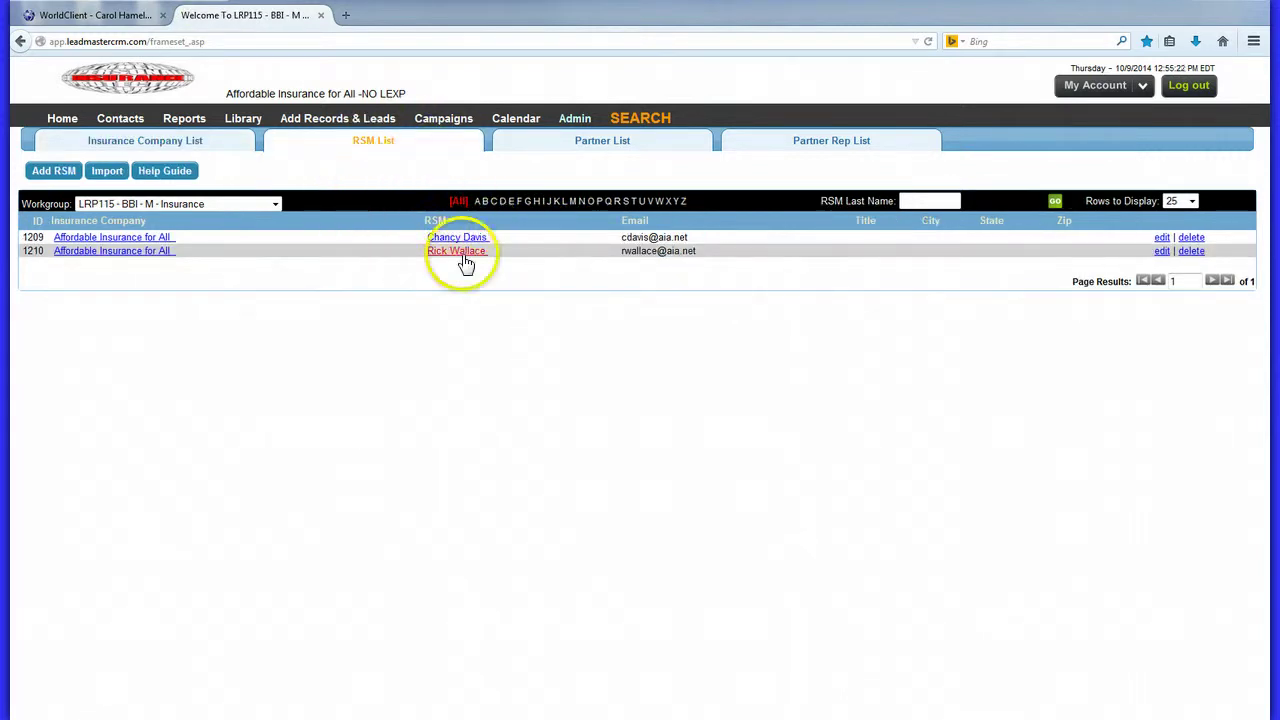
{"action": "left_click", "coordinate": [613, 146]}
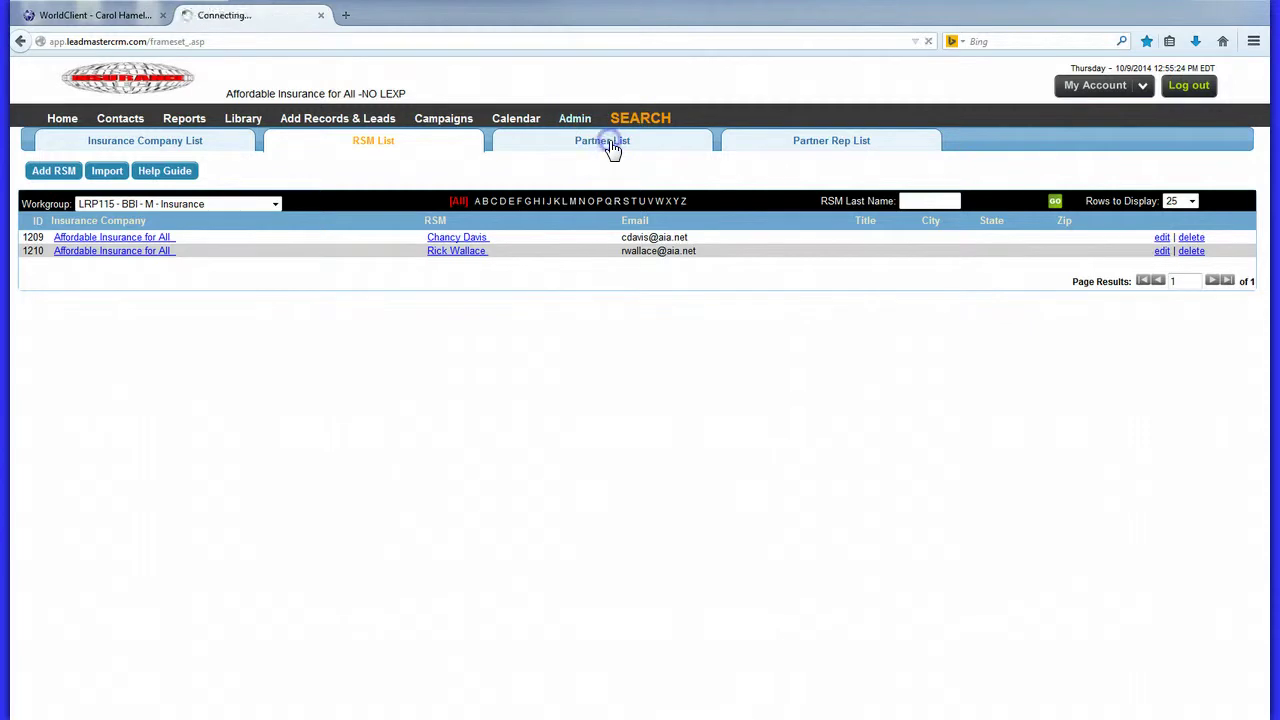
{"action": "left_click", "coordinate": [830, 150]}
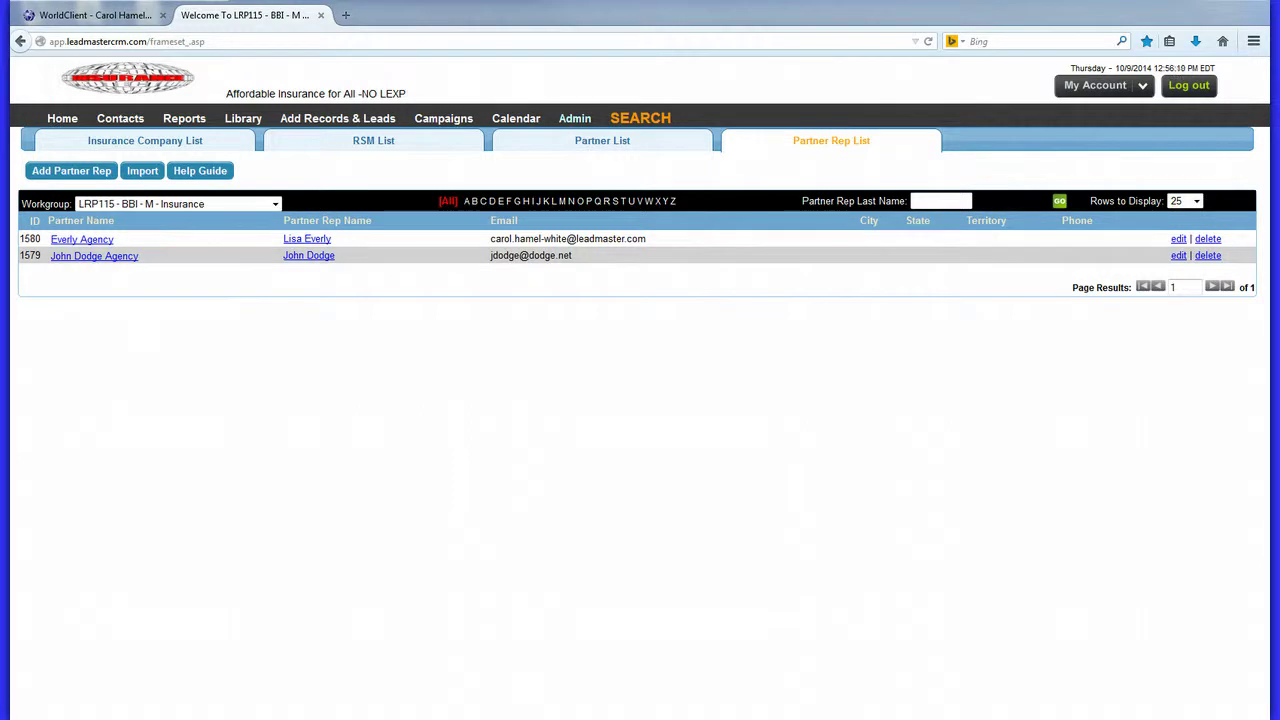
Step: Bring the "You've Got a New Lead!" email into view, read its instructions and contact details, and open its record update link
{"action": "left_click_drag", "start_coordinate": [1279, 150], "coordinate": [525, 108]}
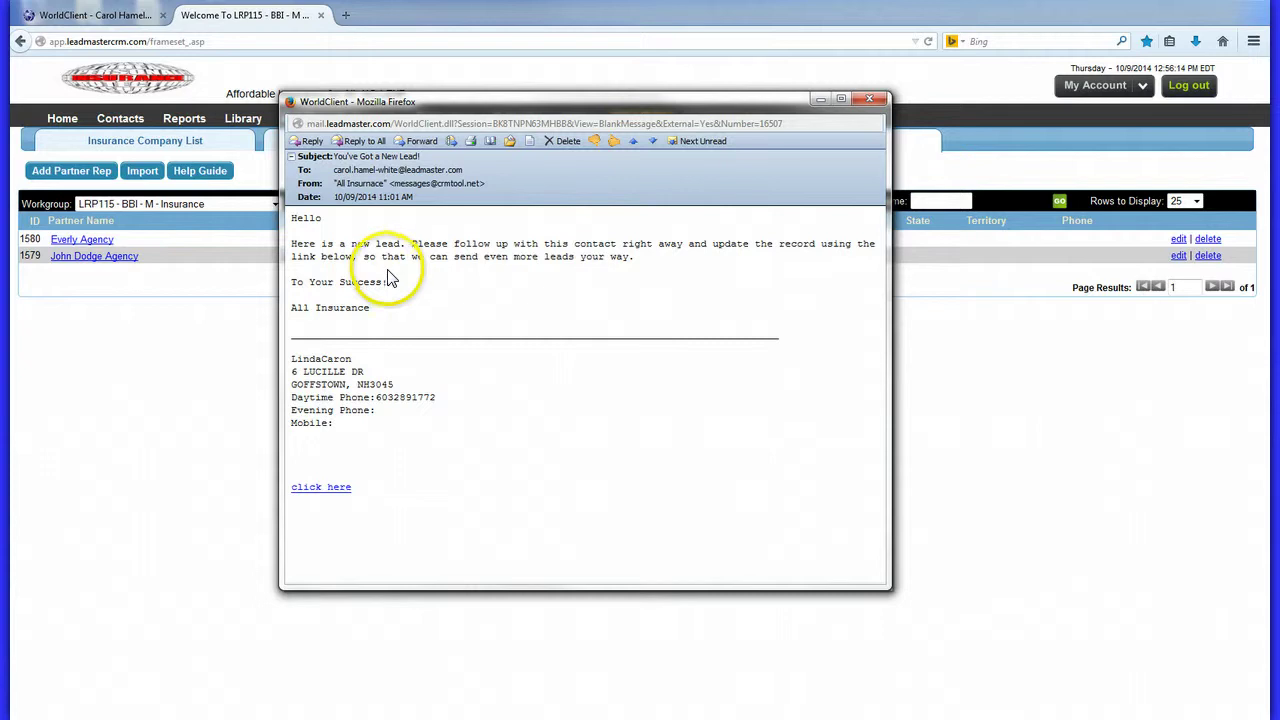
{"action": "left_click_drag", "start_coordinate": [376, 243], "coordinate": [711, 245]}
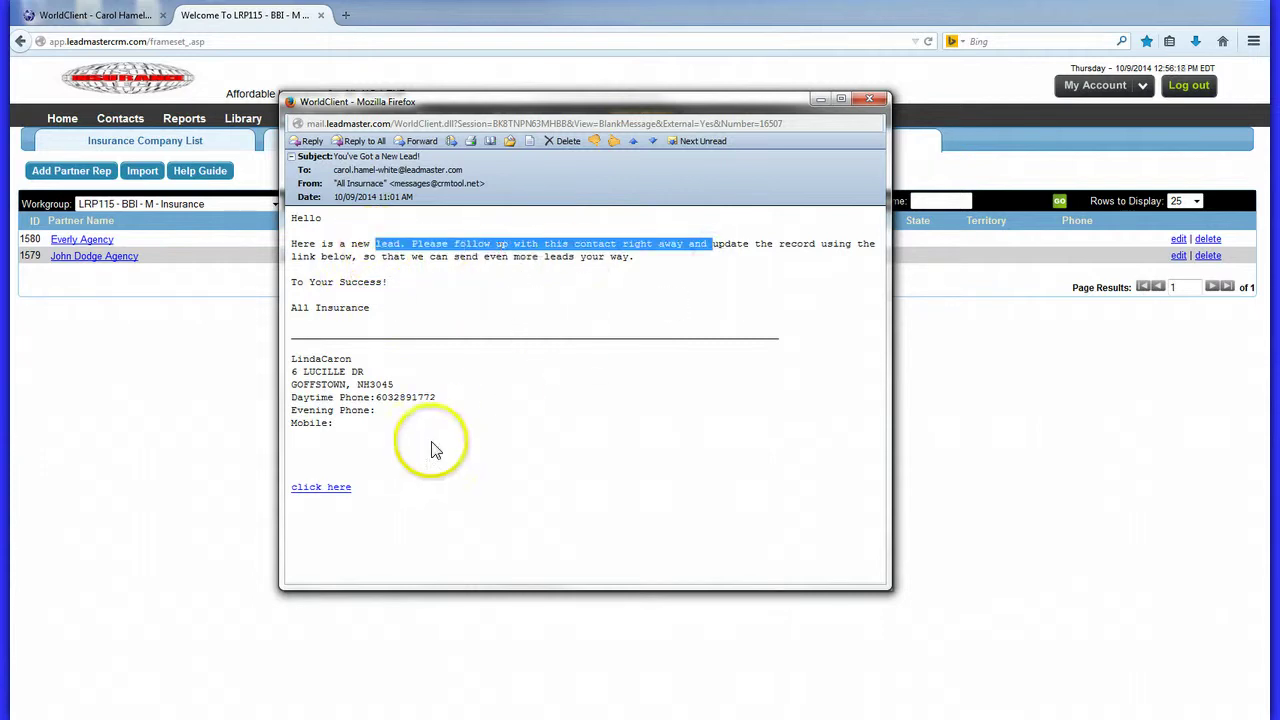
{"action": "left_click_drag", "start_coordinate": [374, 432], "coordinate": [290, 358]}
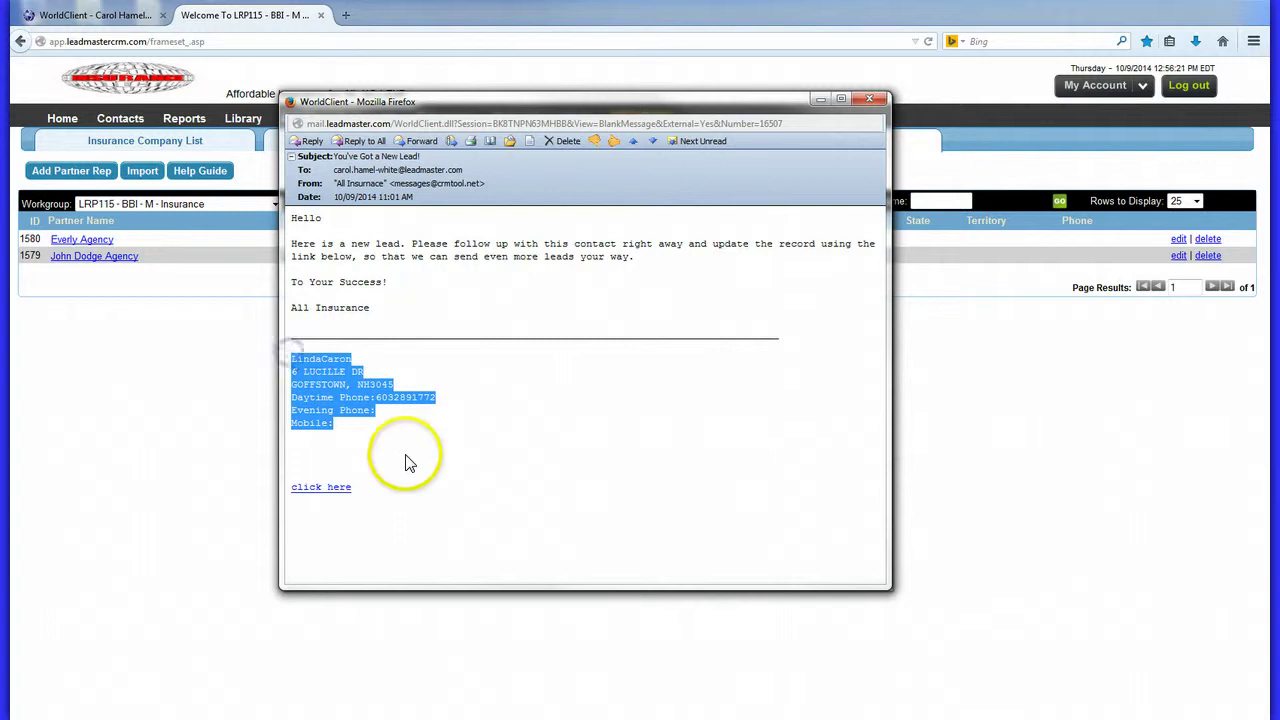
{"action": "left_click", "coordinate": [321, 495]}
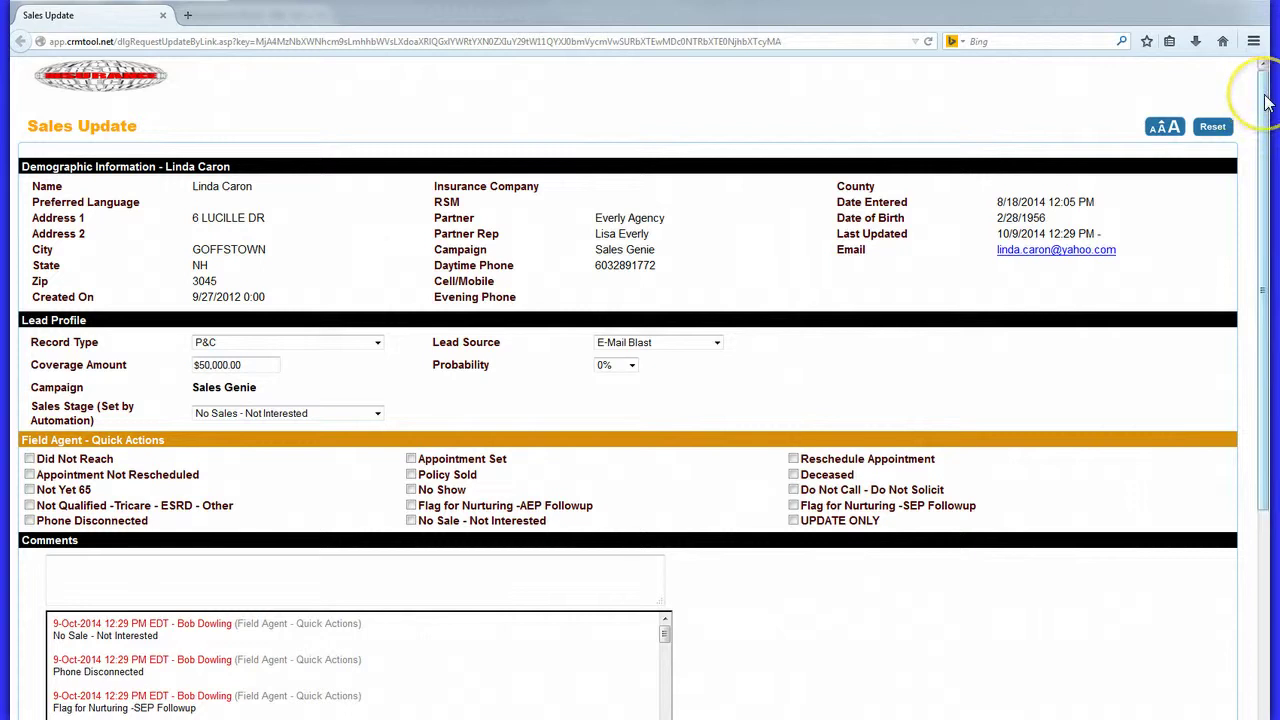
Step: Check the Record Type and Sales Stage choices on the Sales Update page and set Lead Source to Self Assigned Lead form
{"action": "scroll", "coordinate": [1265, 100], "scroll_direction": "down", "scroll_amount": 1}
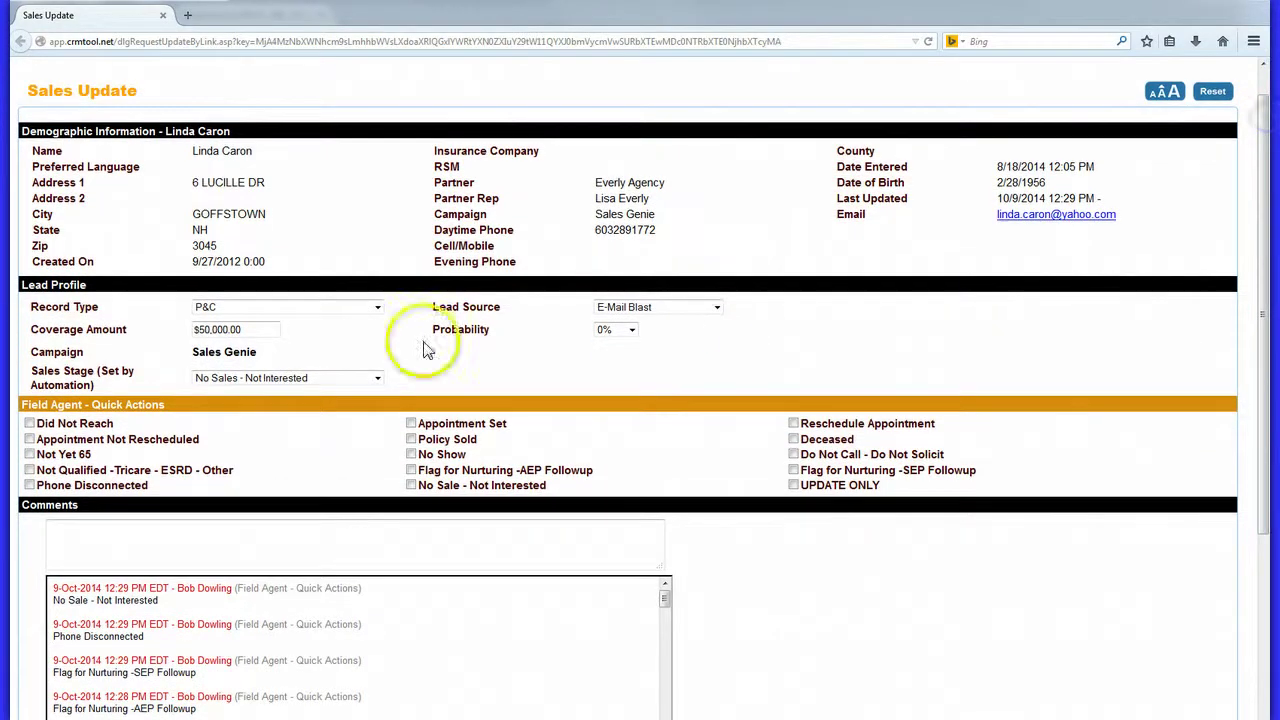
{"action": "left_click", "coordinate": [319, 310]}
{"action": "left_click", "coordinate": [320, 311]}
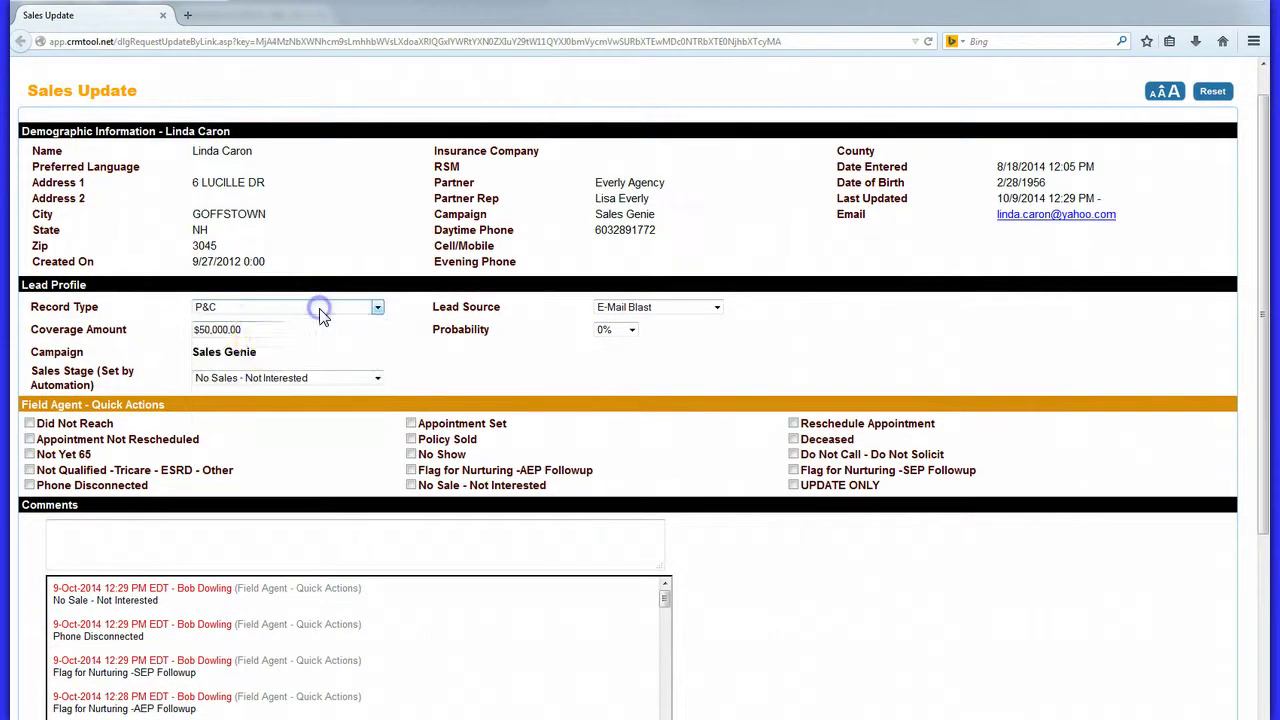
{"action": "left_click", "coordinate": [294, 379]}
{"action": "left_click", "coordinate": [300, 378]}
{"action": "left_click", "coordinate": [670, 307]}
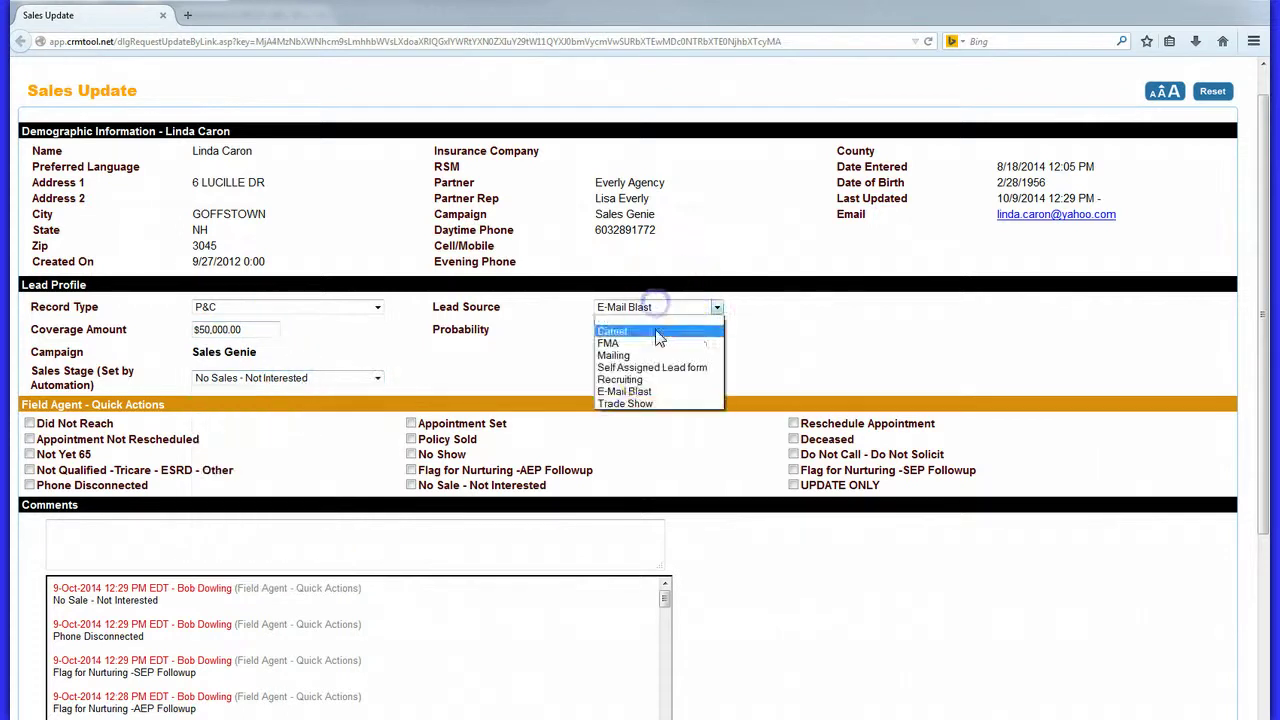
{"action": "left_click", "coordinate": [651, 364]}
Step: Open the supplemental form covering vehicles and property details from the record's Forms section, look through it, and close it
{"action": "scroll", "coordinate": [421, 447], "scroll_direction": "down", "scroll_amount": 5}
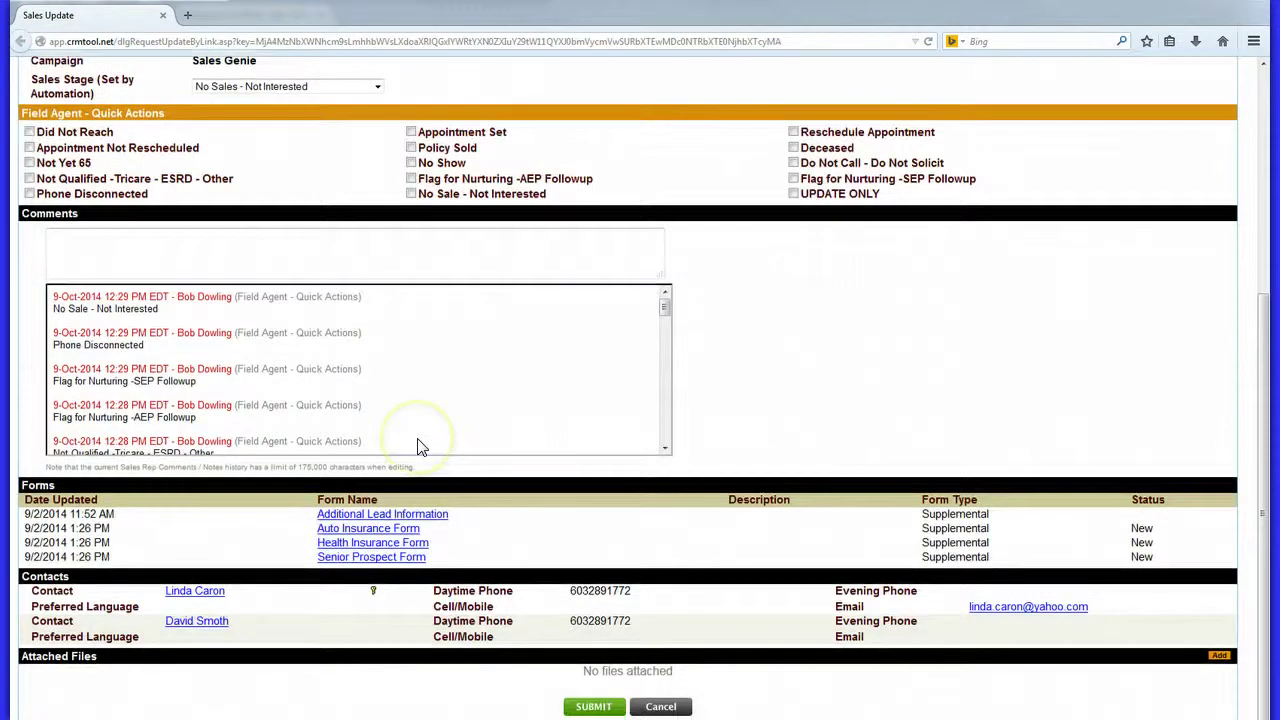
{"action": "left_click", "coordinate": [383, 541]}
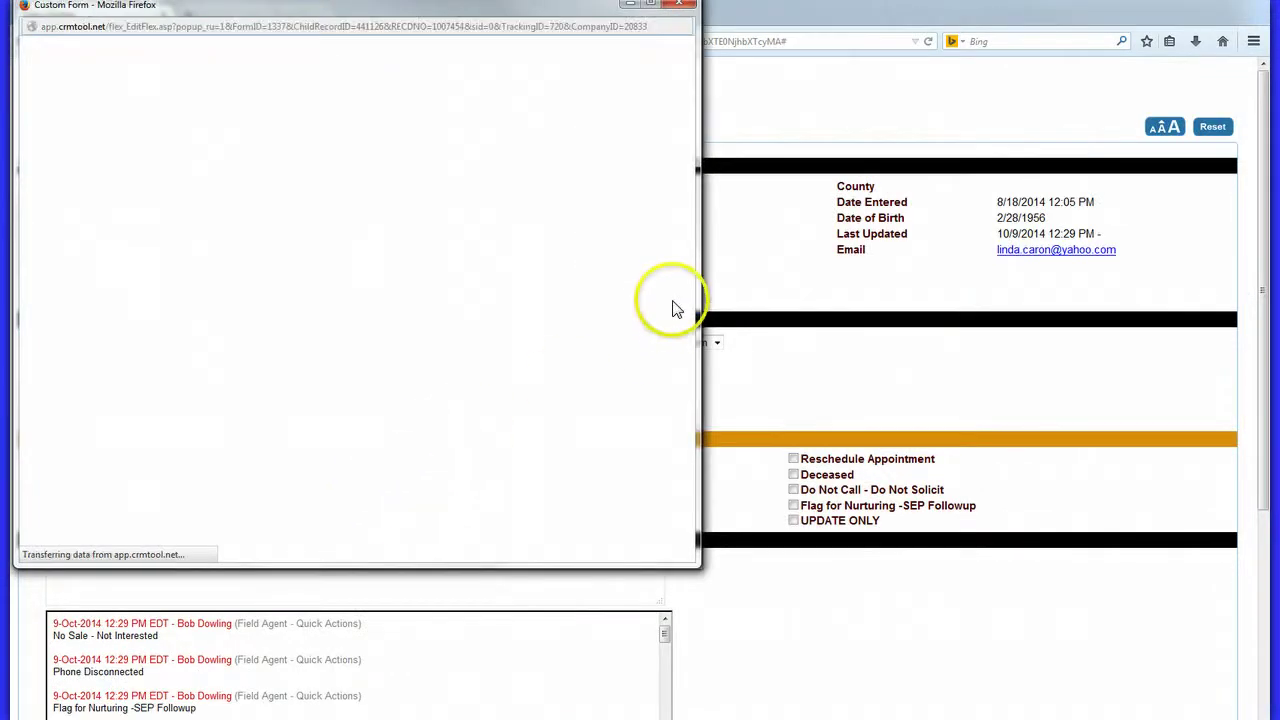
{"action": "left_click_drag", "start_coordinate": [686, 257], "coordinate": [688, 518]}
{"action": "left_click", "coordinate": [306, 516]}
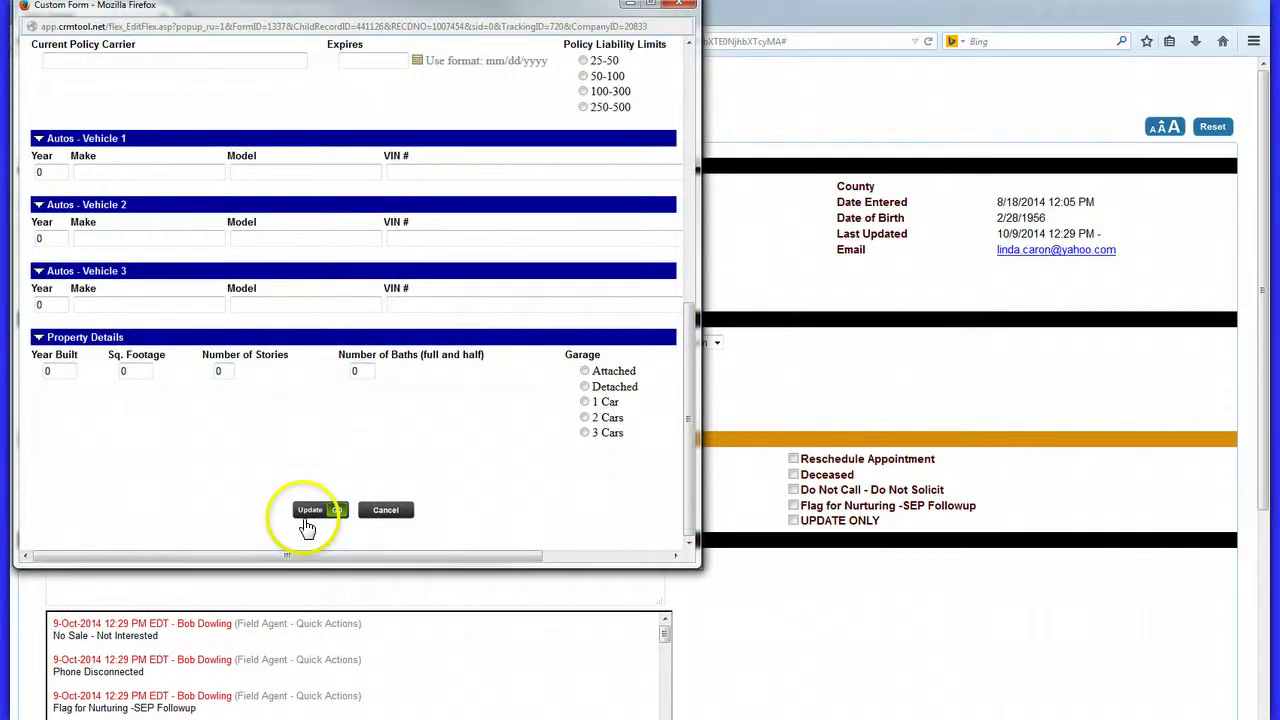
{"action": "left_click", "coordinate": [684, 7]}
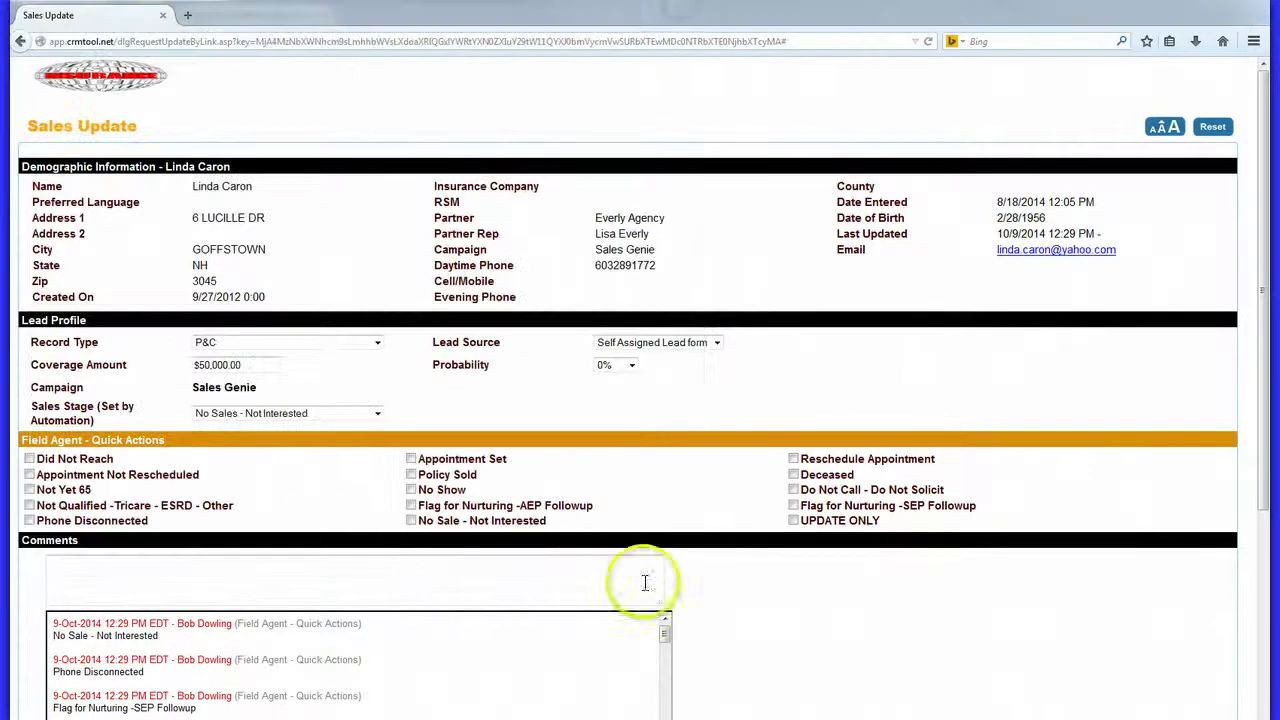
Step: Submit the Sales Update for the lead, and close the update page and the lead email to return to the Partner Rep list
{"action": "scroll", "coordinate": [423, 591], "scroll_direction": "down", "scroll_amount": 3}
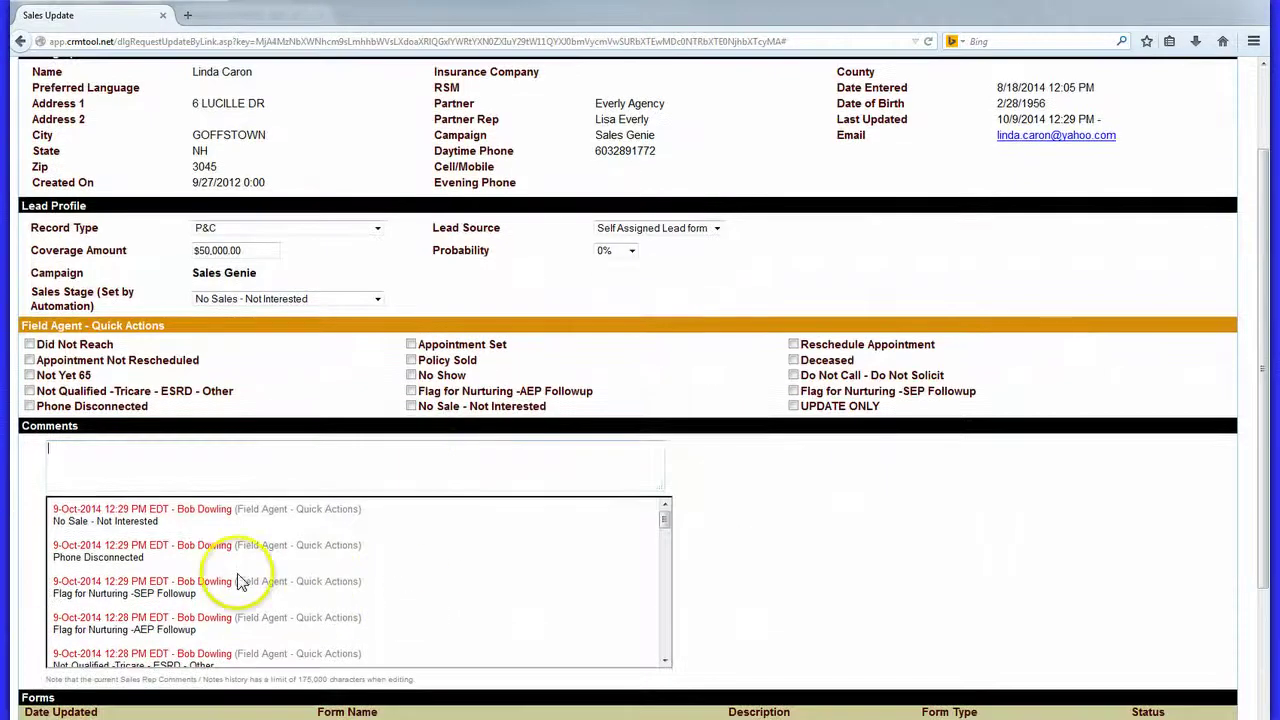
{"action": "scroll", "coordinate": [1022, 491], "scroll_direction": "down", "scroll_amount": 3}
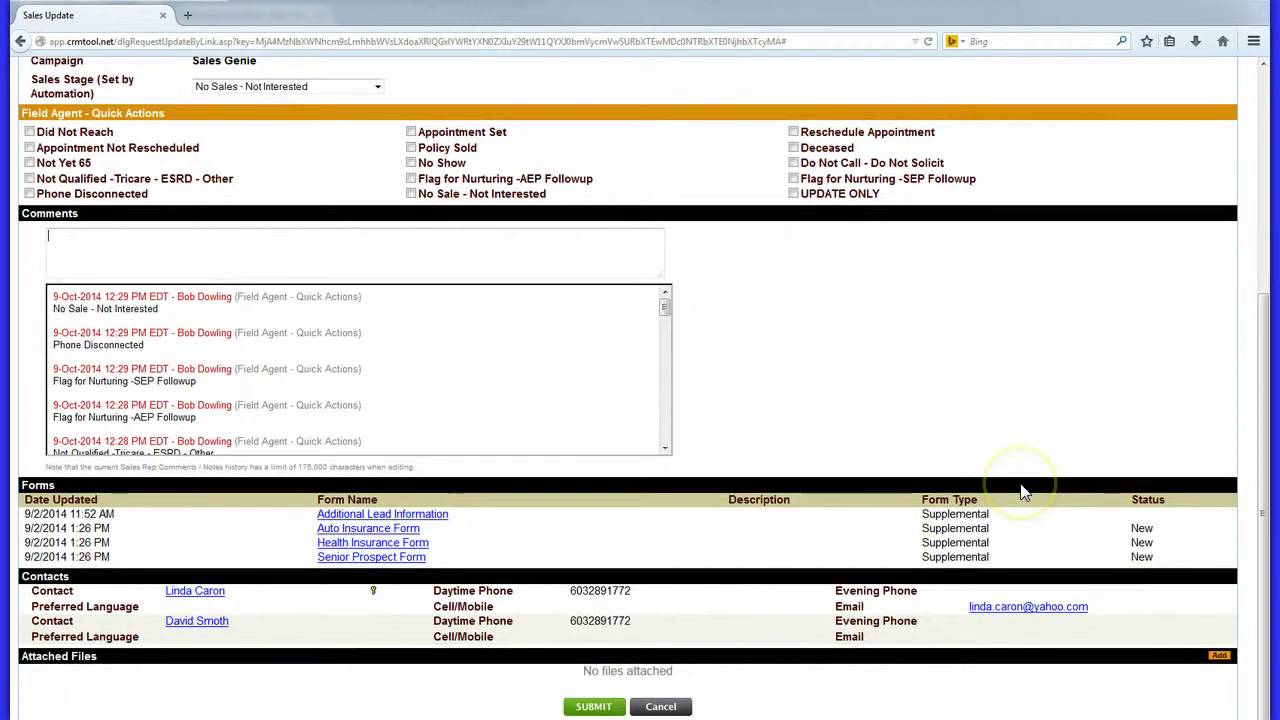
{"action": "left_click", "coordinate": [597, 709]}
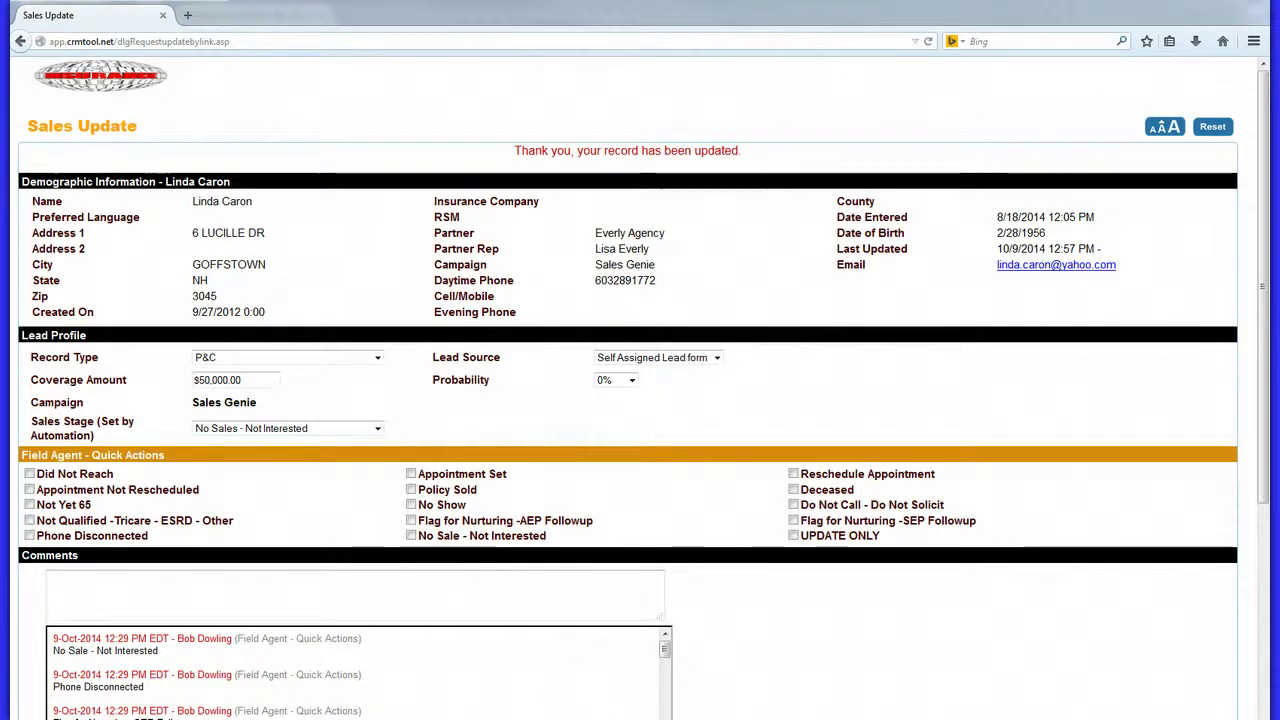
{"action": "key", "text": "ctrl+w"}
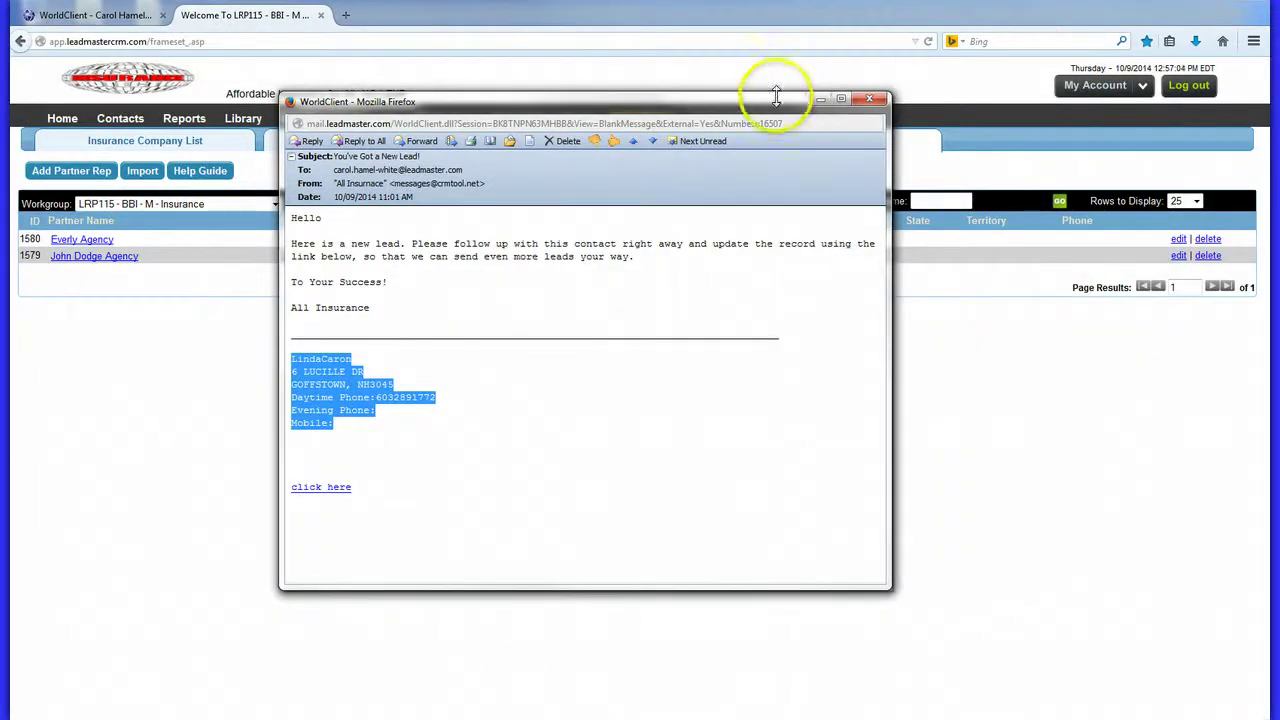
{"action": "left_click_drag", "start_coordinate": [777, 103], "coordinate": [795, 115]}
{"action": "left_click", "coordinate": [982, 132]}
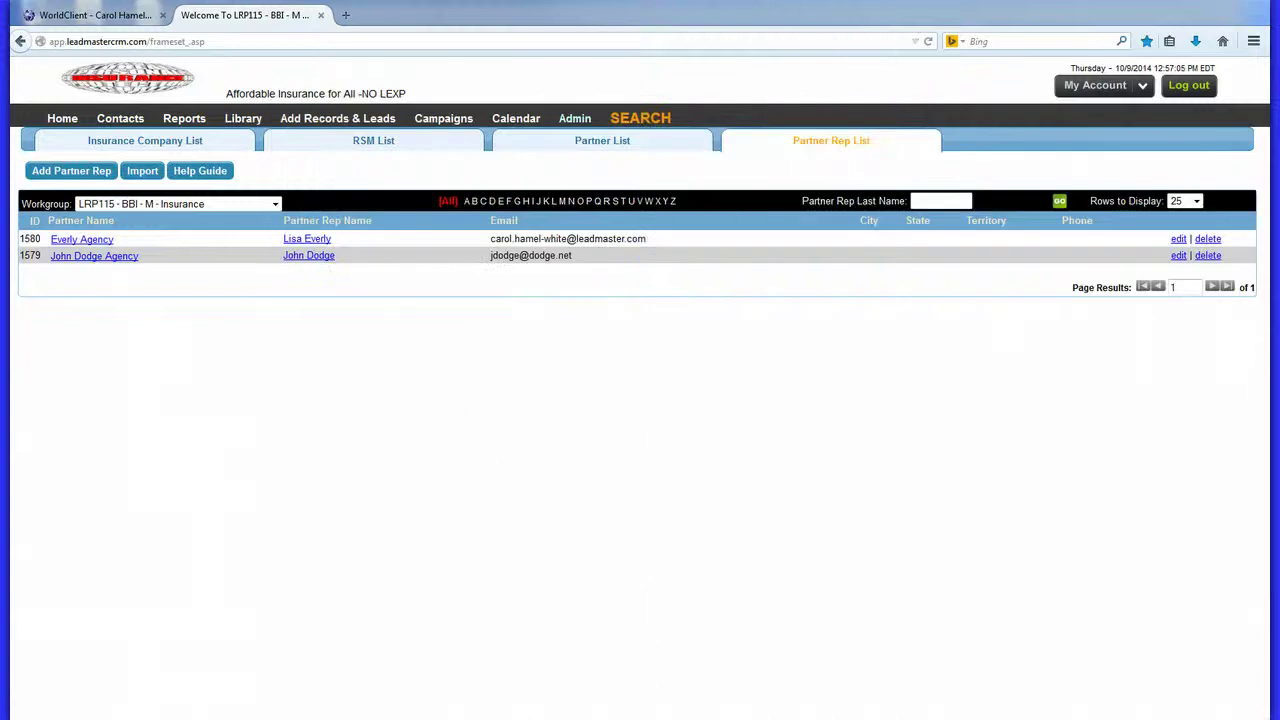